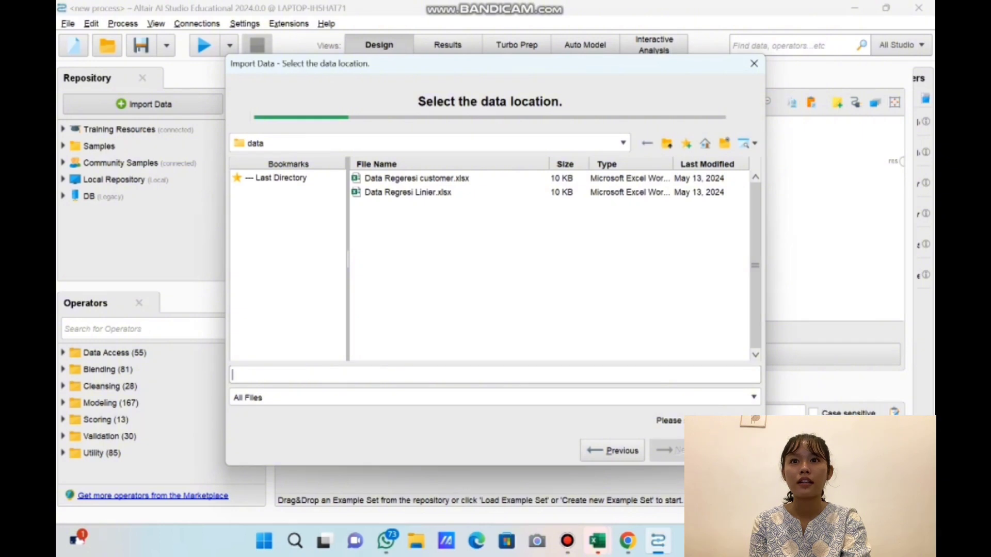
Step: Choose Data Regresi Linier.xlsx as the file to import and accept cell range A:C of Sheet1 with row 1 as header
left_click(407, 193)
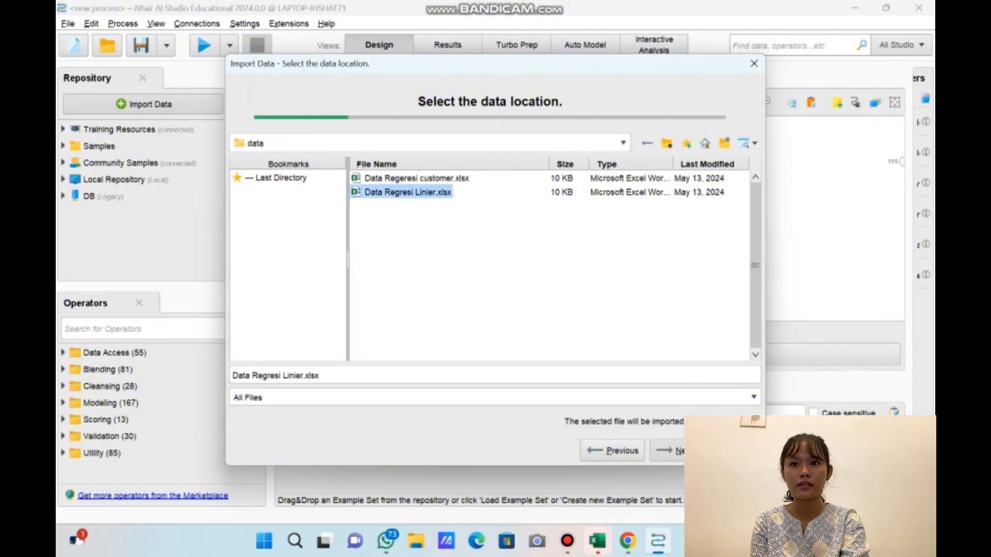
left_click(669, 450)
left_click(668, 451)
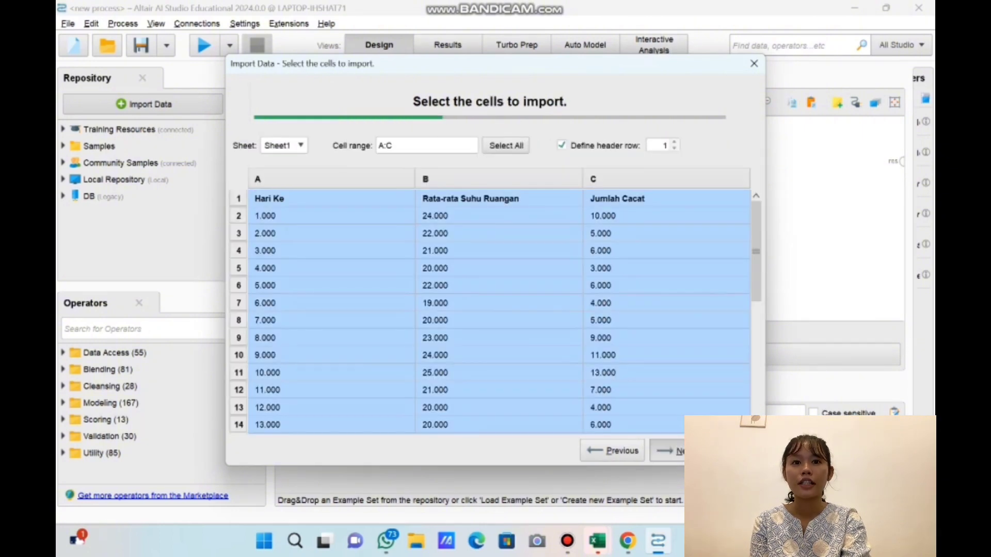
left_click(668, 451)
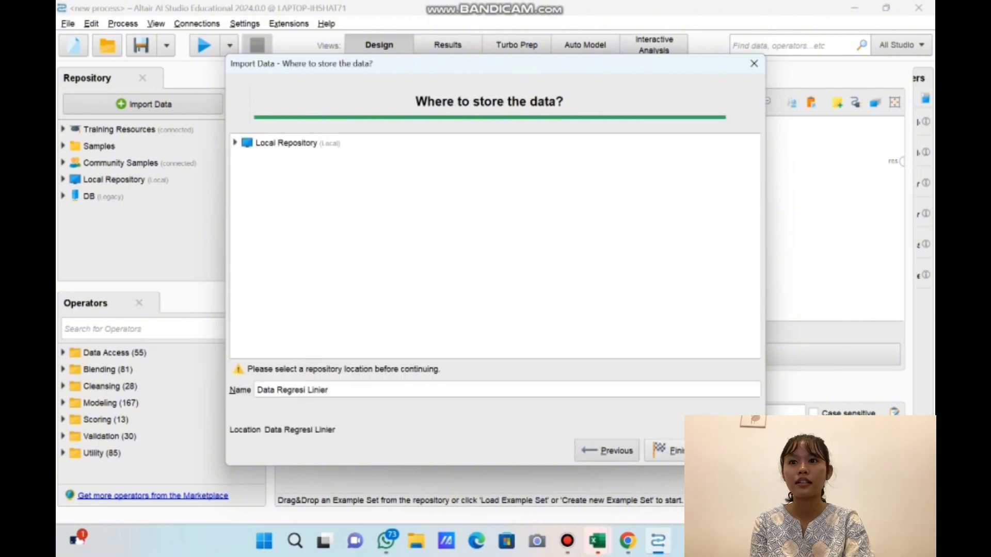
Step: Name the imported dataset Data and store it in the Local Repository, overwriting the existing entry
left_click(330, 390)
key("BackSpace")
key("BackSpace")
key("BackSpace")
key("BackSpace")
key("BackSpace")
key("BackSpace")
key("BackSpace")
key("BackSpace")
key("BackSpace")
key("BackSpace")
key("BackSpace")
key("BackSpace")
key("BackSpace")
key("BackSpace")
key("BackSpace")
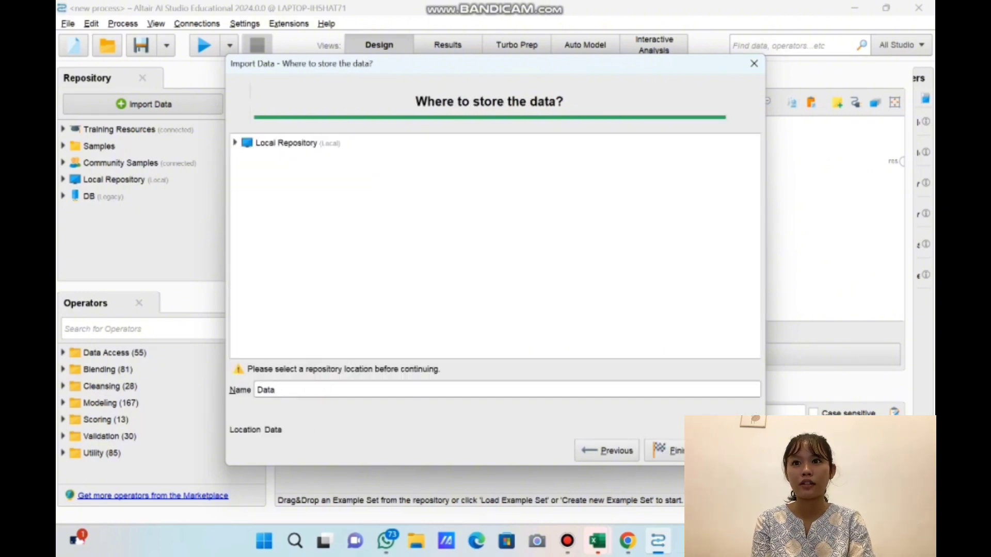
left_click(287, 143)
left_click(668, 451)
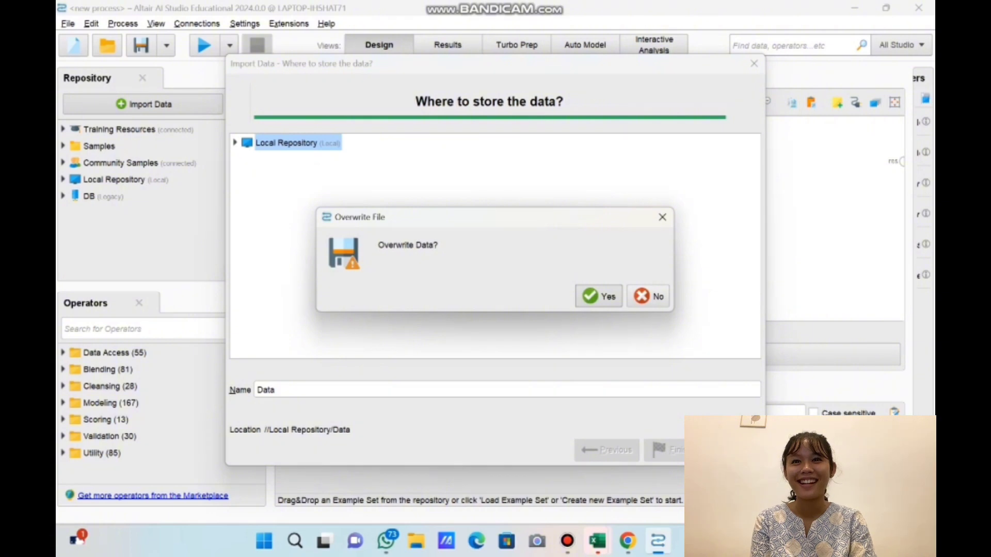
left_click(599, 296)
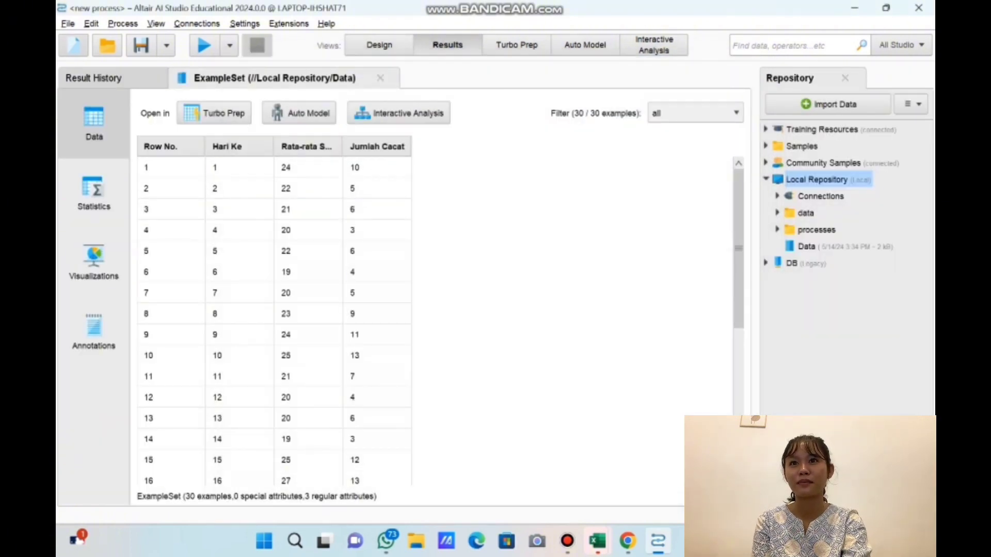
Step: In the process design, search the operators for "linear re" and add Linear Regression and the Local Repository's Data set to the process
left_click(379, 45)
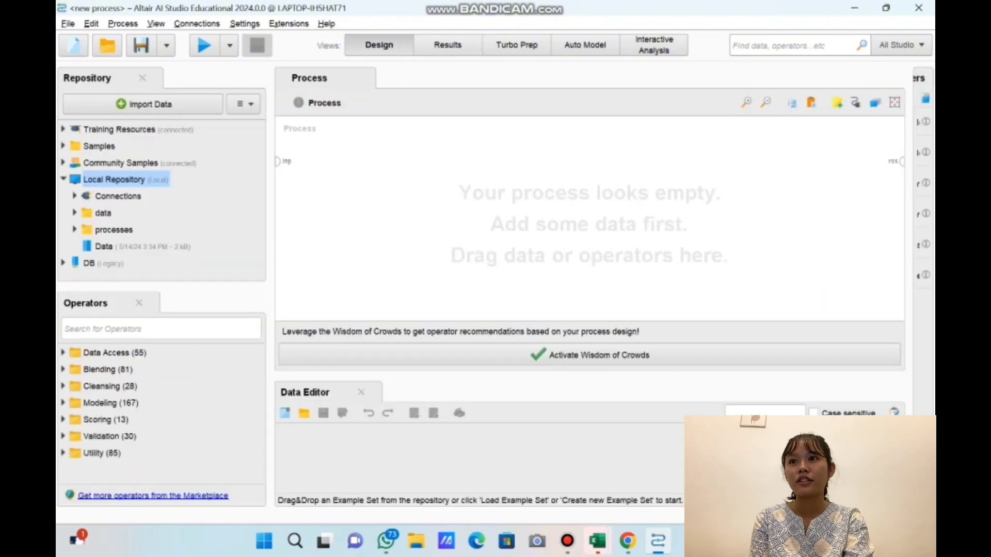
left_click(161, 329)
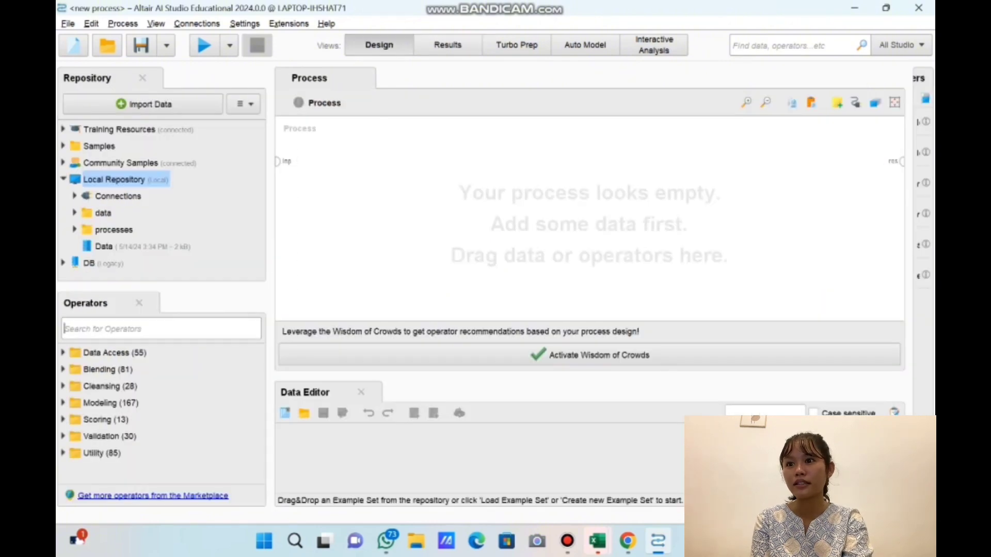
type("lin")
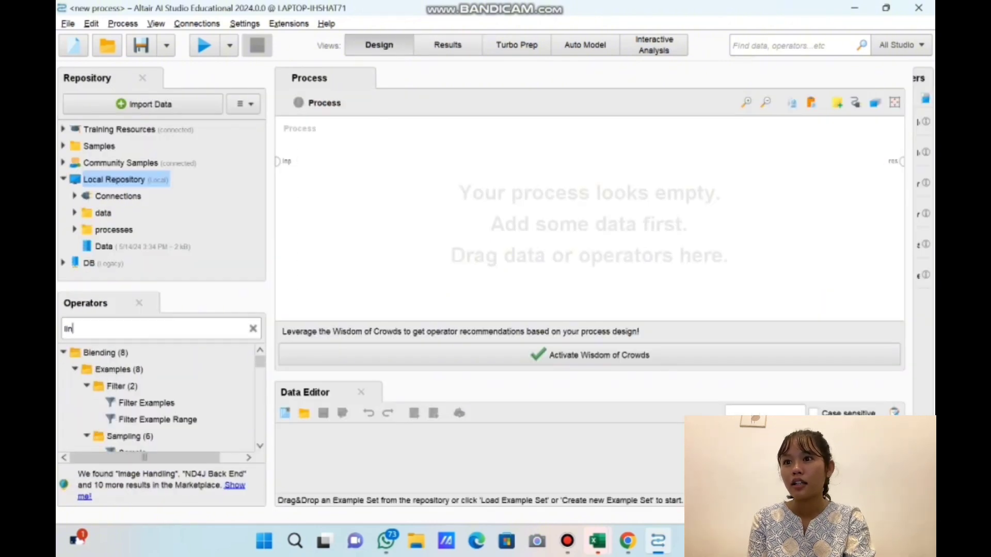
type("ear")
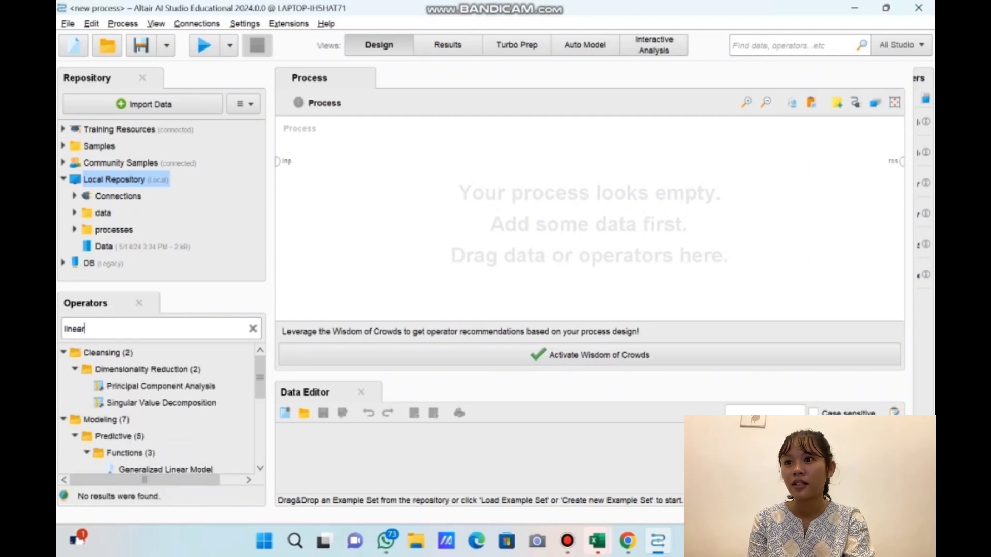
type(" re")
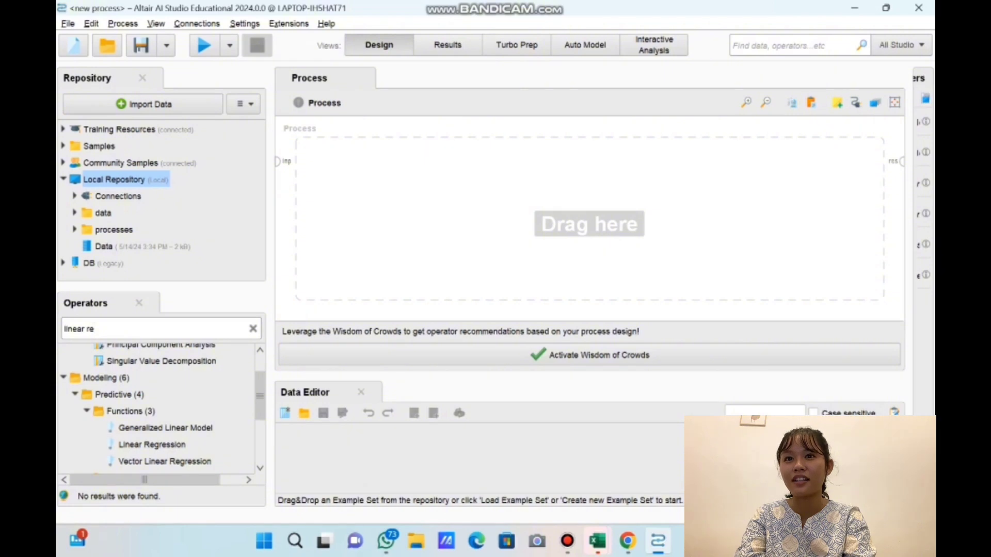
left_click(152, 445)
left_click_drag(152, 444, 474, 184)
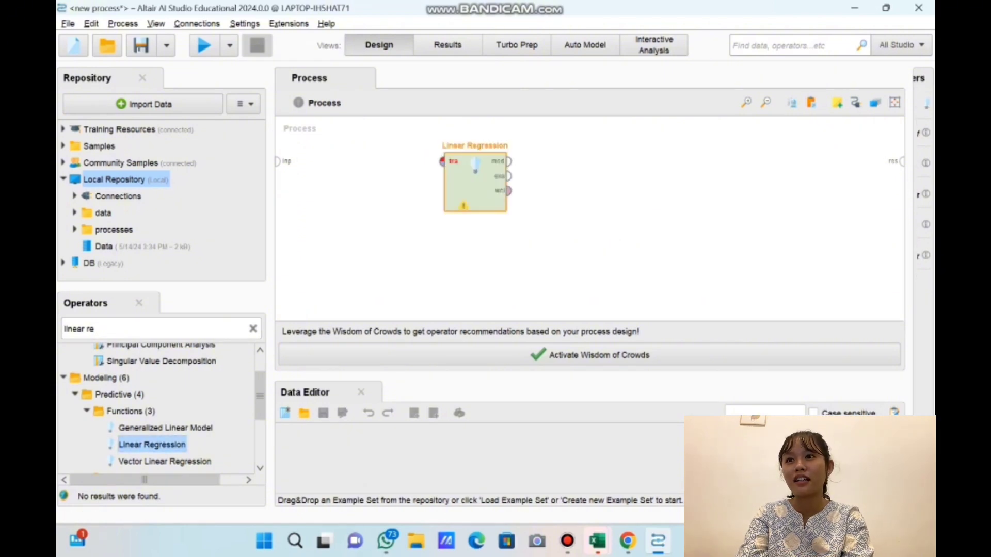
left_click_drag(105, 247, 337, 171)
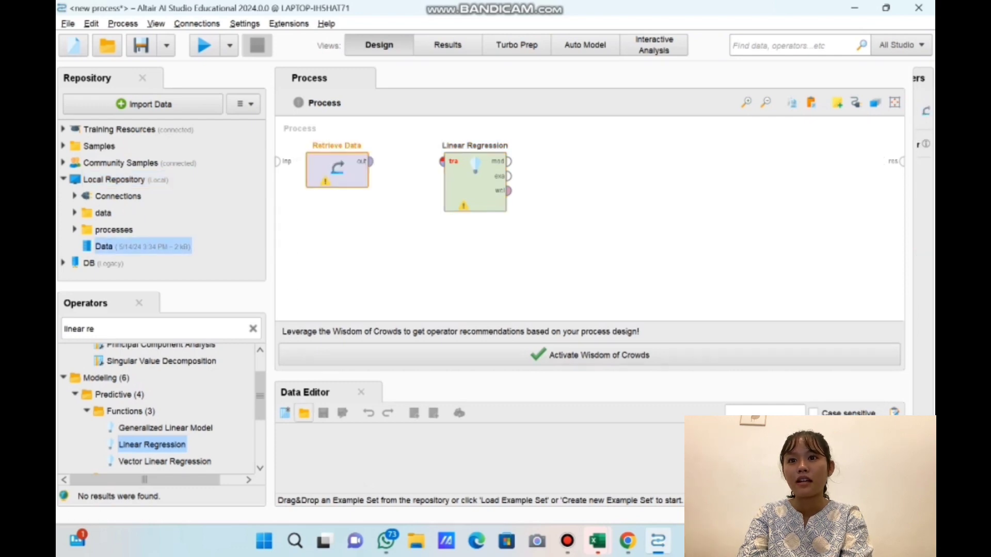
Step: Load the Data set from the Local Repository into the Data Editor
left_click(304, 413)
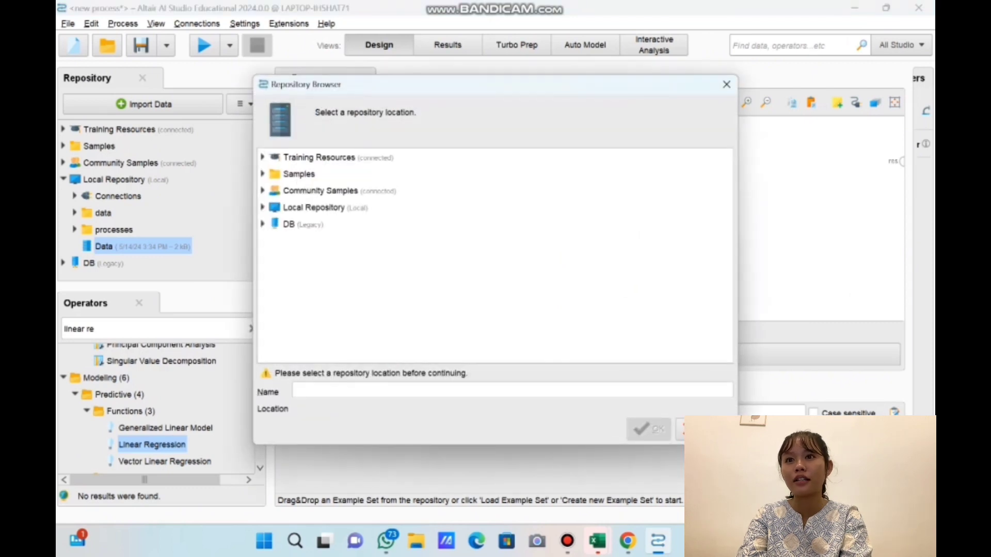
double_click(314, 207)
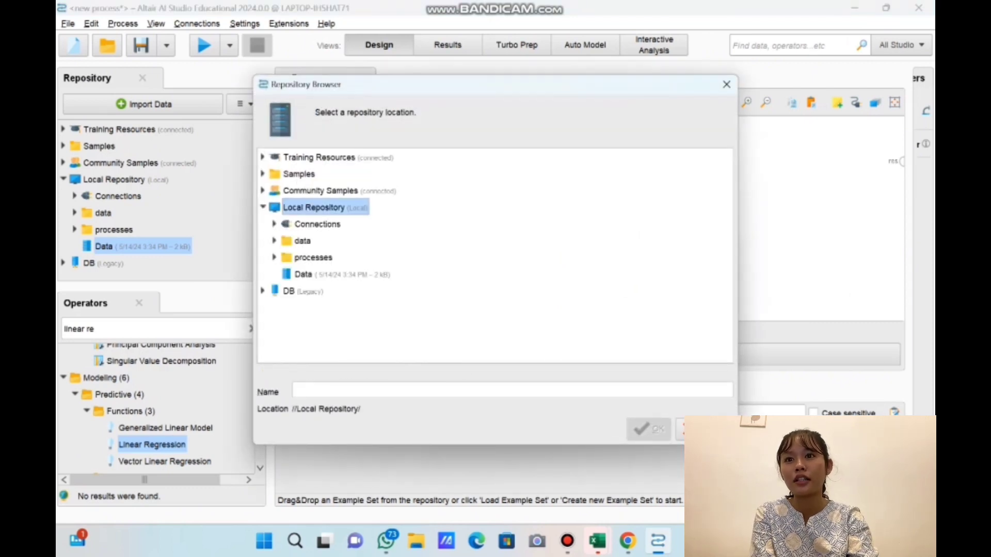
left_click(304, 275)
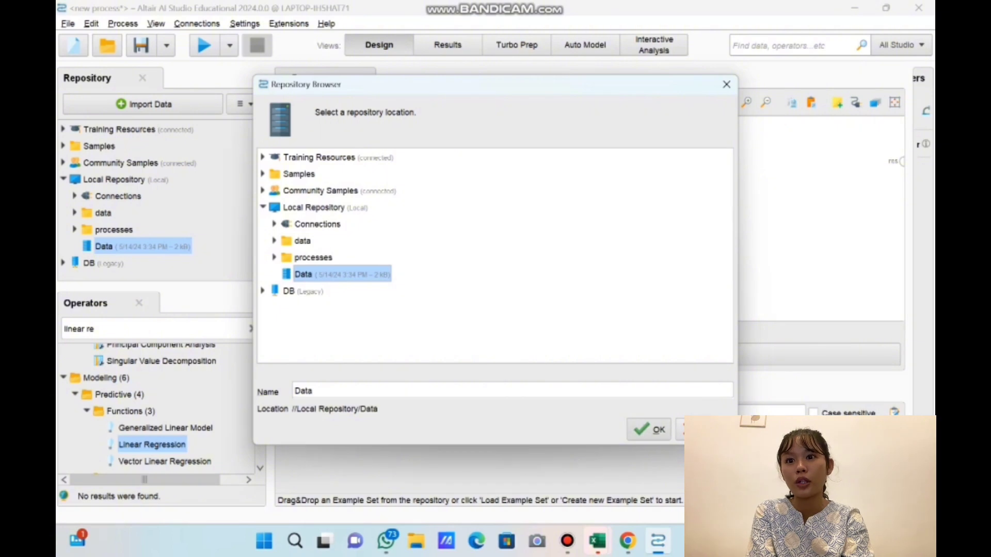
left_click(649, 429)
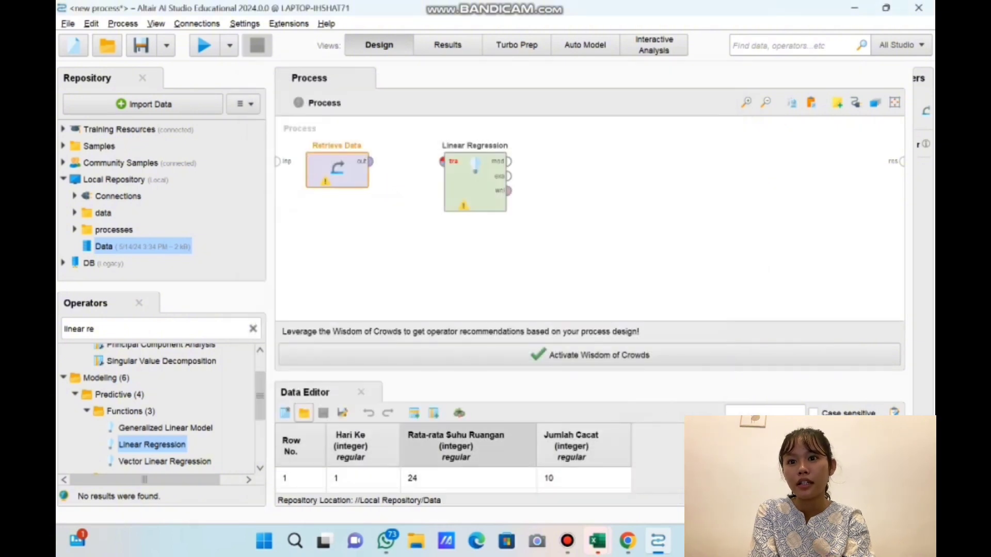
Step: Set the special role of the Hari Ke attribute to id
right_click(380, 443)
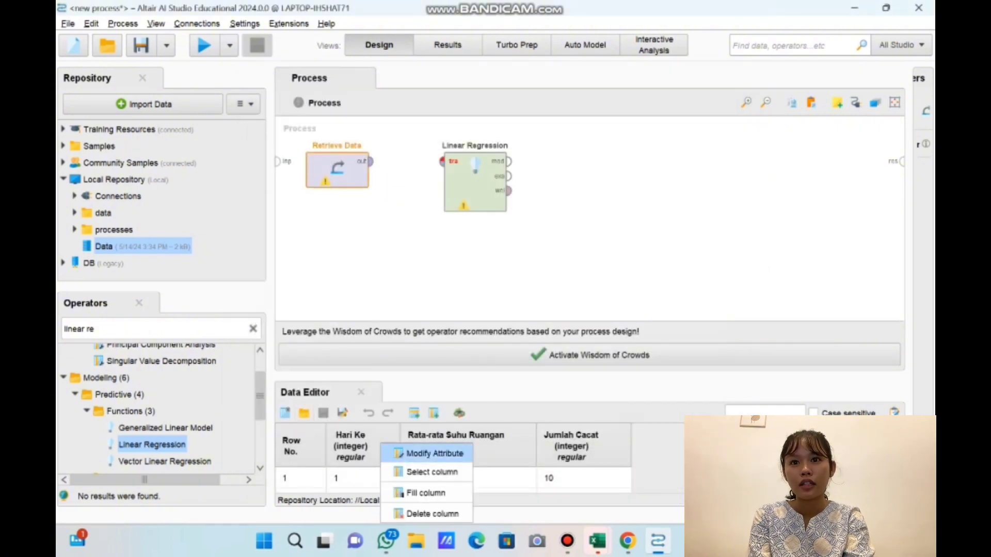
left_click(412, 450)
left_click(570, 277)
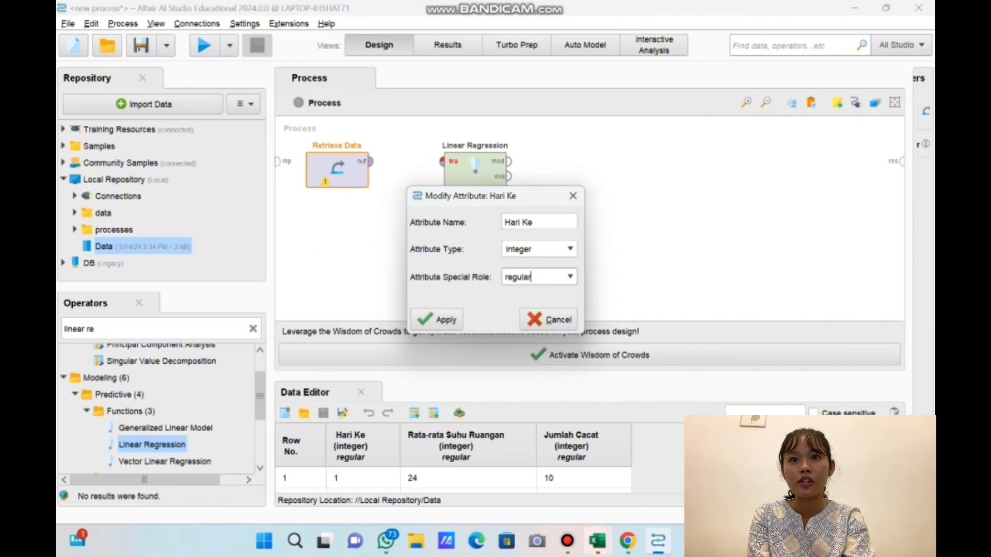
left_click(569, 278)
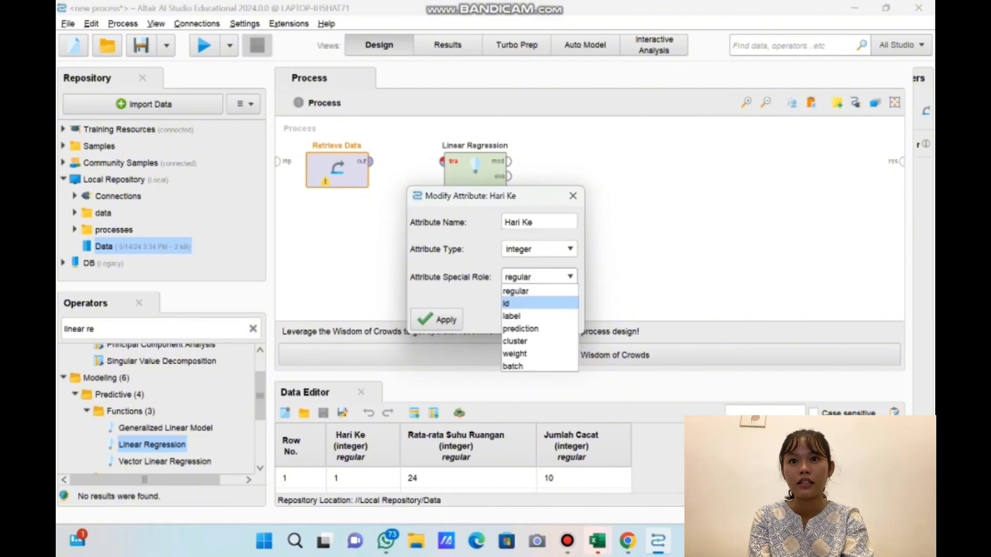
left_click(537, 303)
left_click(437, 320)
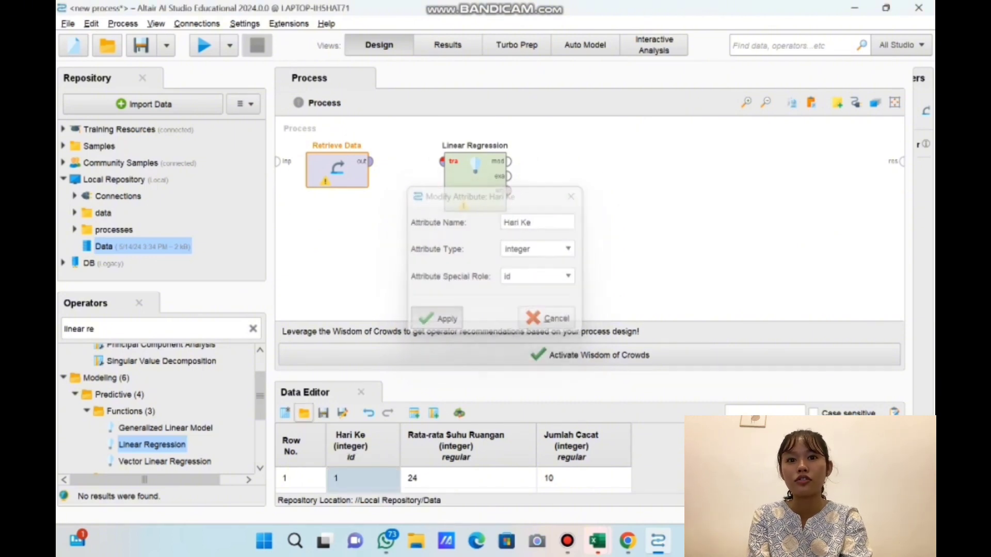
Step: Set the special role of the Jumlah Cacat attribute to label and save the edited data set
left_click(561, 441)
right_click(562, 440)
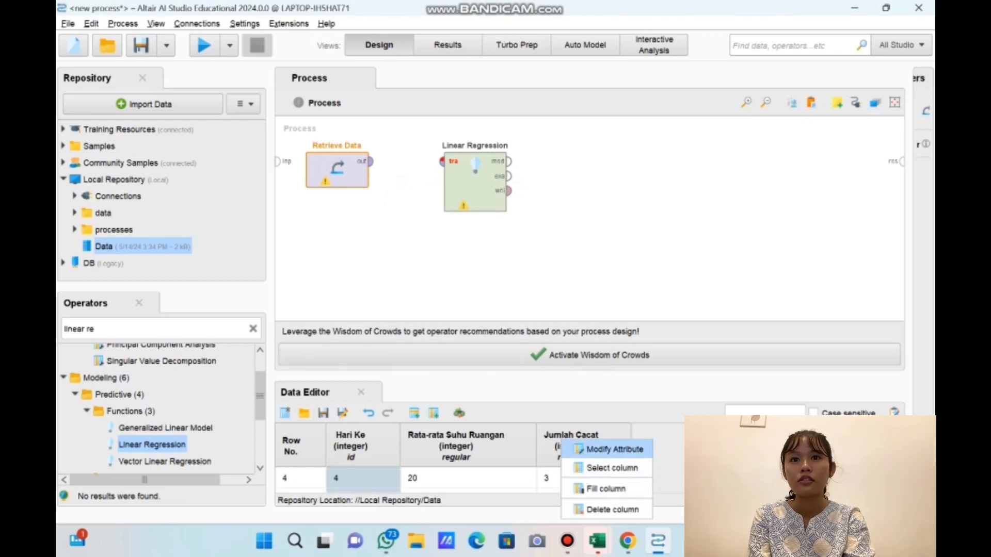
left_click(609, 449)
left_click(569, 277)
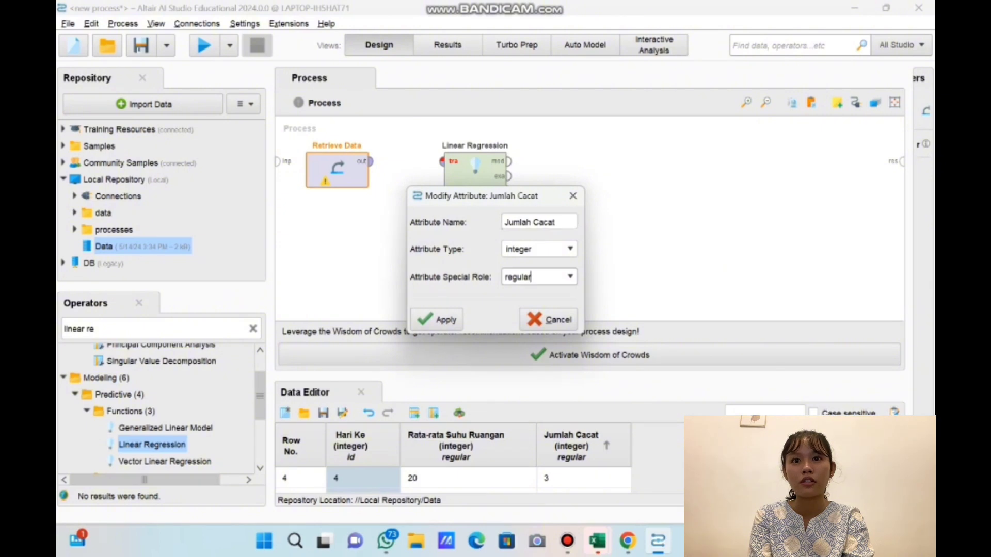
key("Down")
key("Down")
key("Down")
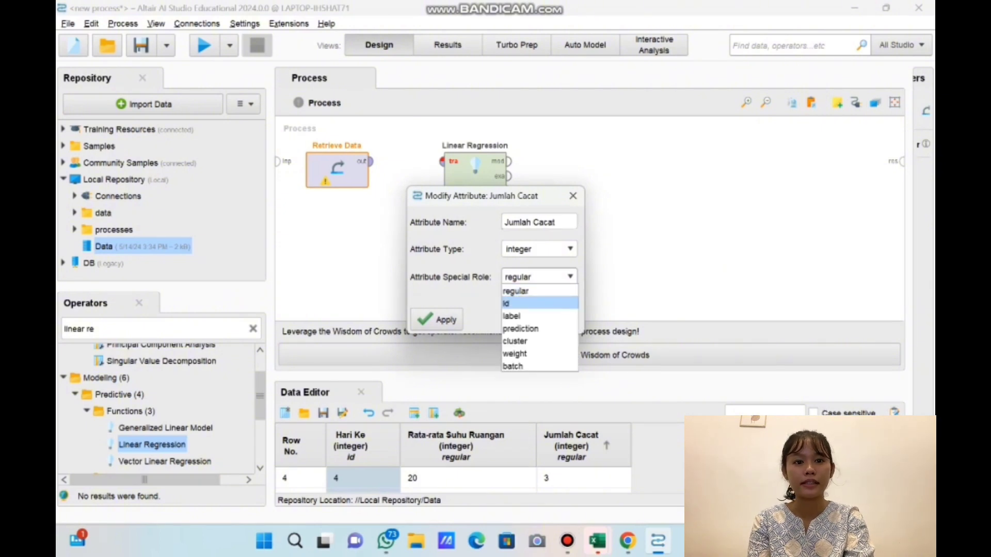
key("Return")
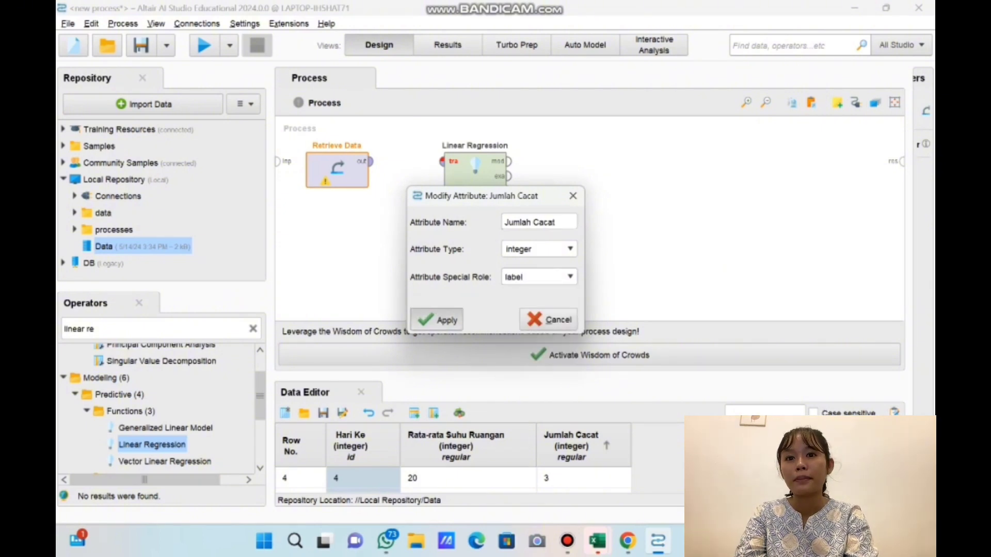
left_click(436, 320)
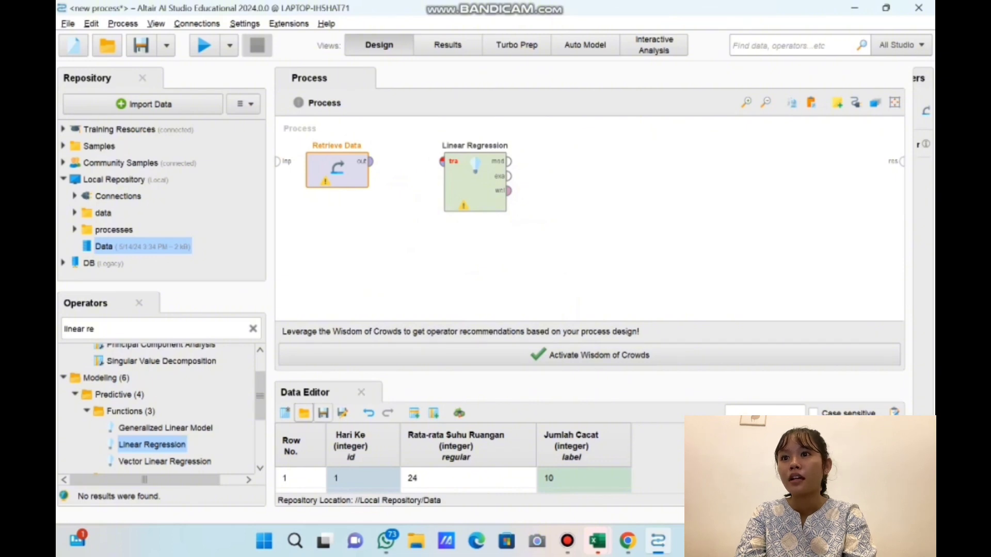
left_click(323, 412)
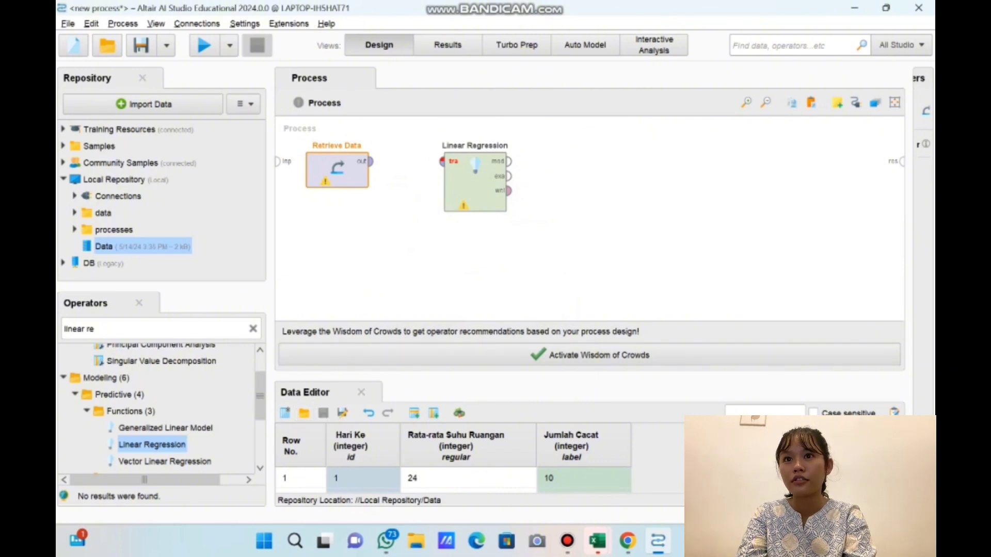
Step: Connect Retrieve Data's output to Linear Regression's training input and its model output to the process result, and run the process
left_click(372, 162)
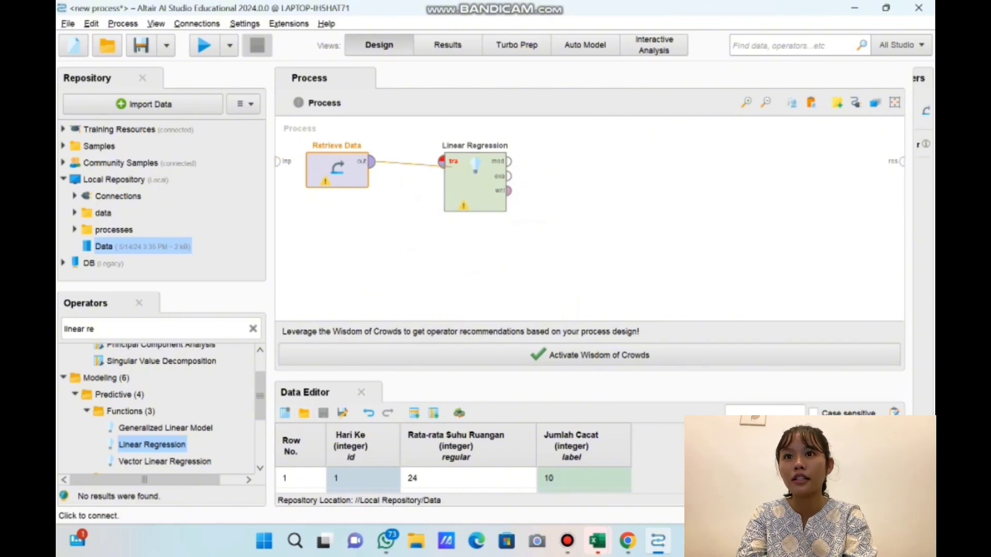
left_click(442, 162)
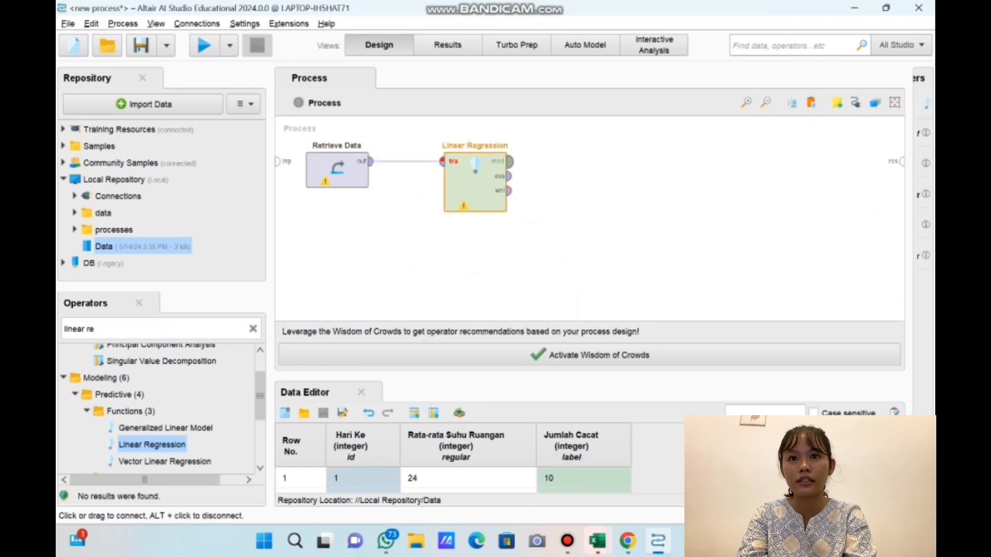
left_click(510, 161)
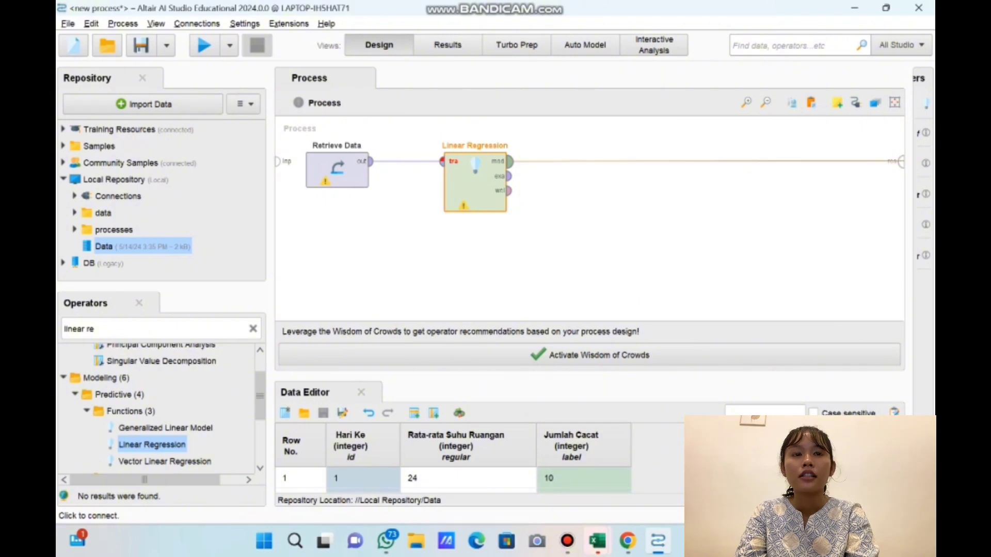
left_click(901, 161)
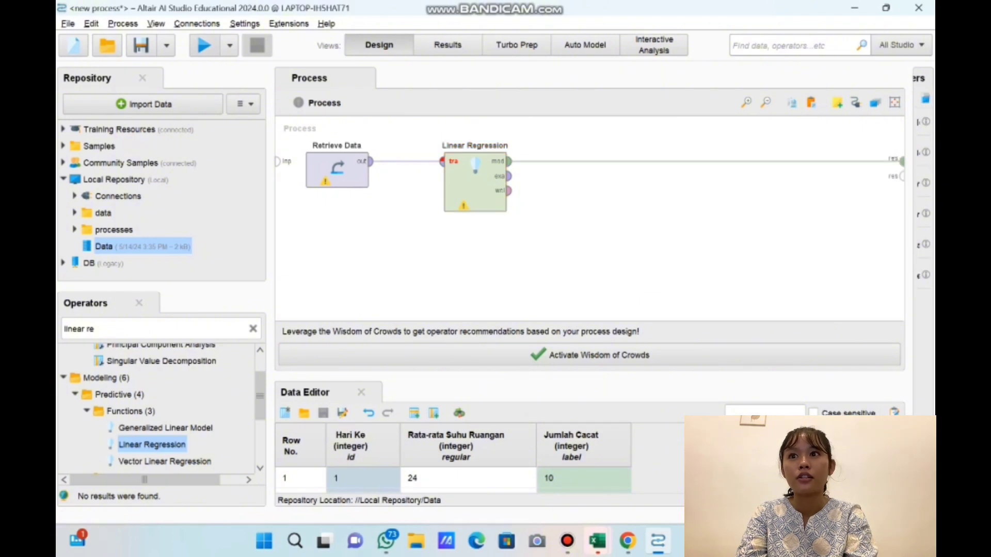
left_click(204, 45)
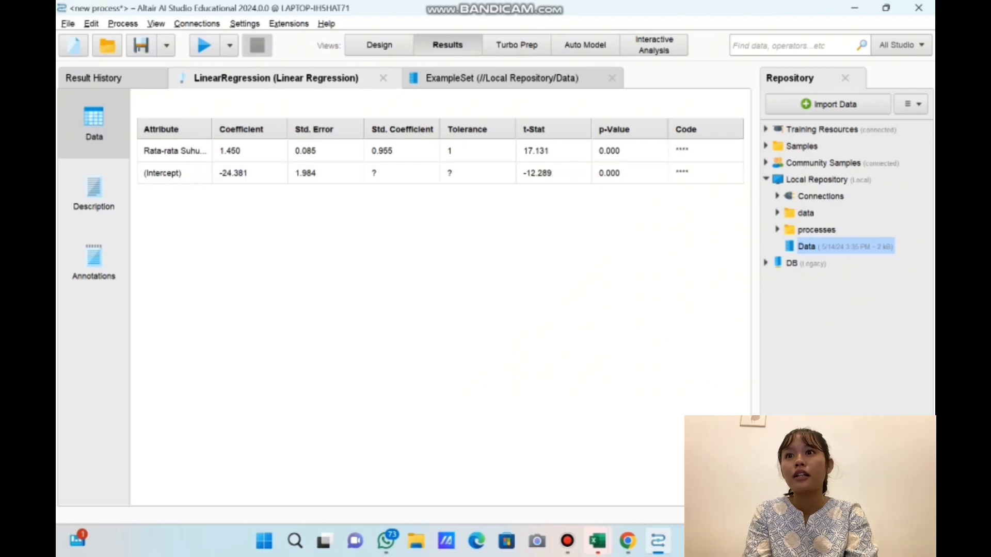
Step: Switch to the Regresi Linear workbook in Excel to compare its constant and regression coefficient with the model, and return to Altair AI Studio
mouse_move(597, 541)
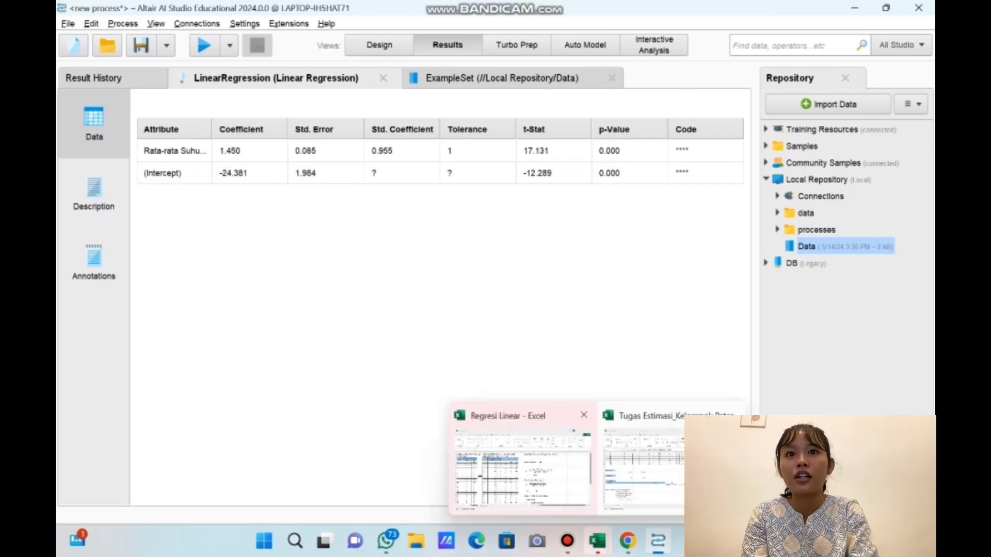
left_click(511, 464)
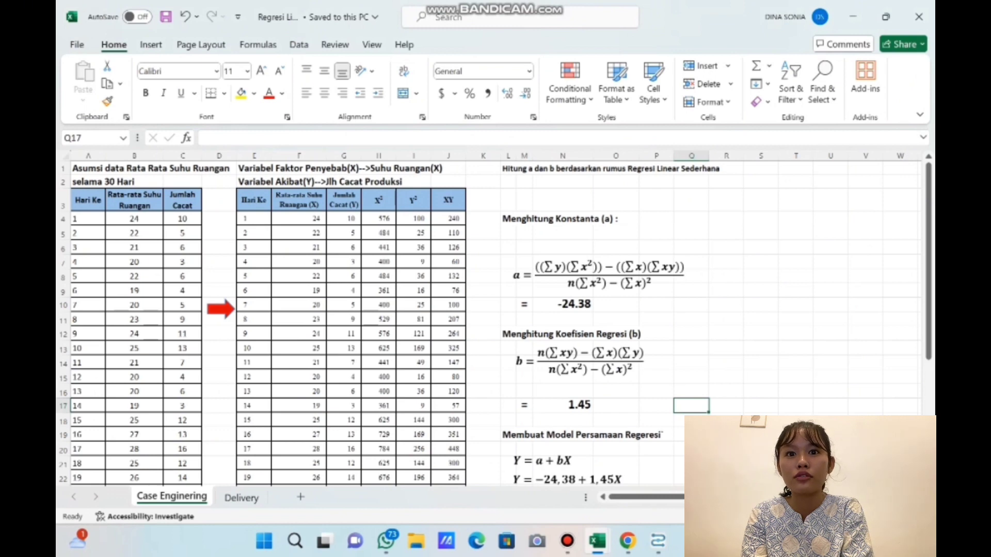
left_click(658, 541)
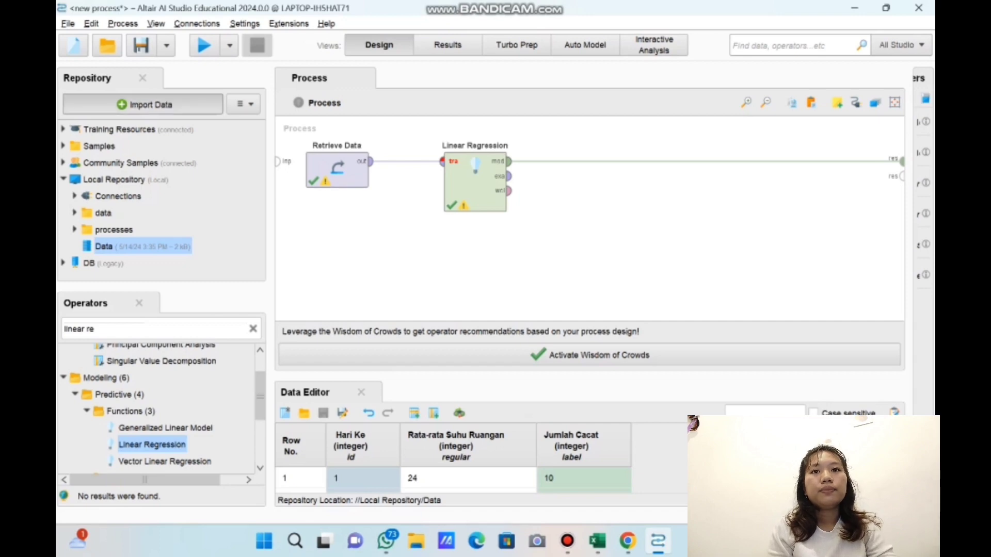
Step: Start a data import and choose Data Regresi Linier.xlsx from the data folder of the AI Studio Local Repository as the source
left_click(143, 104)
left_click(393, 175)
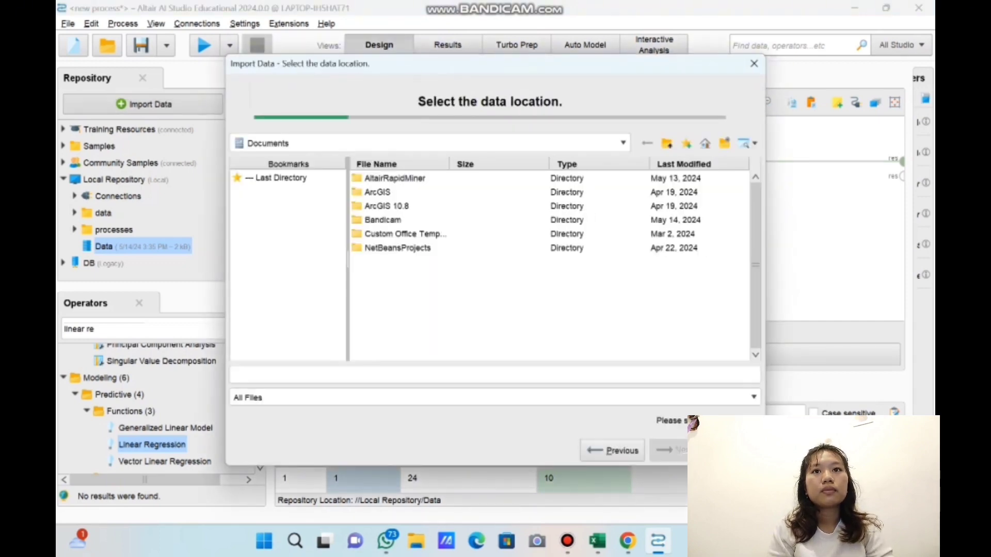
double_click(394, 178)
double_click(386, 178)
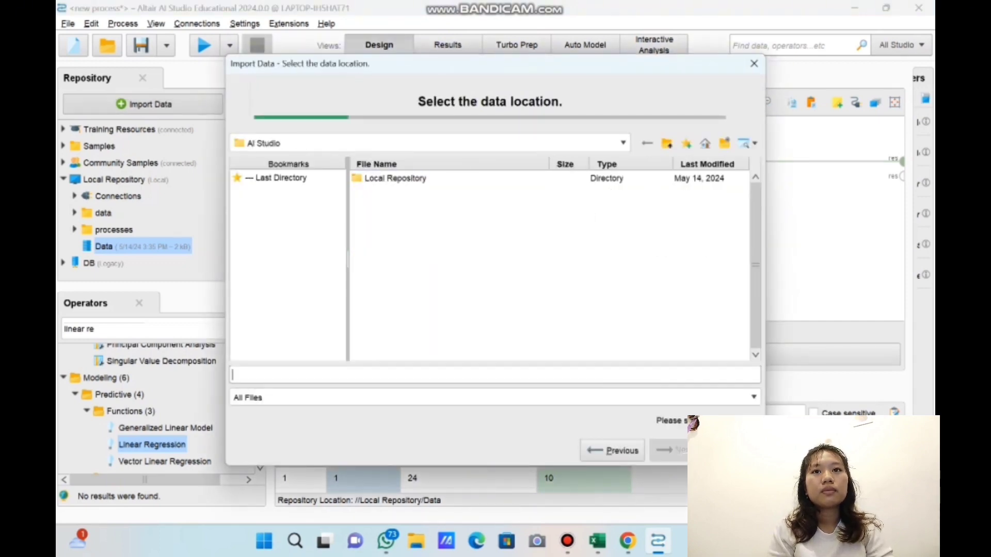
left_click(393, 178)
double_click(393, 179)
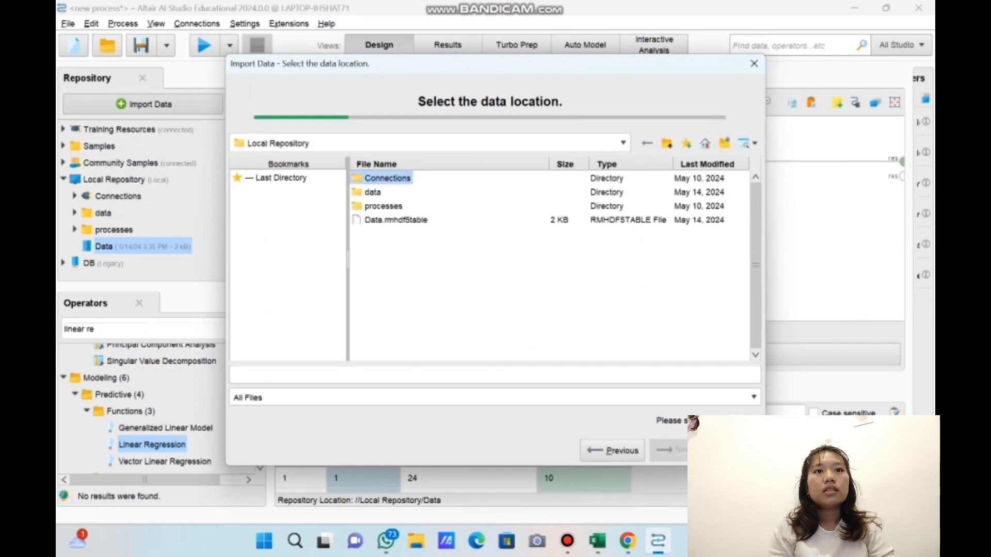
left_click(372, 192)
double_click(372, 192)
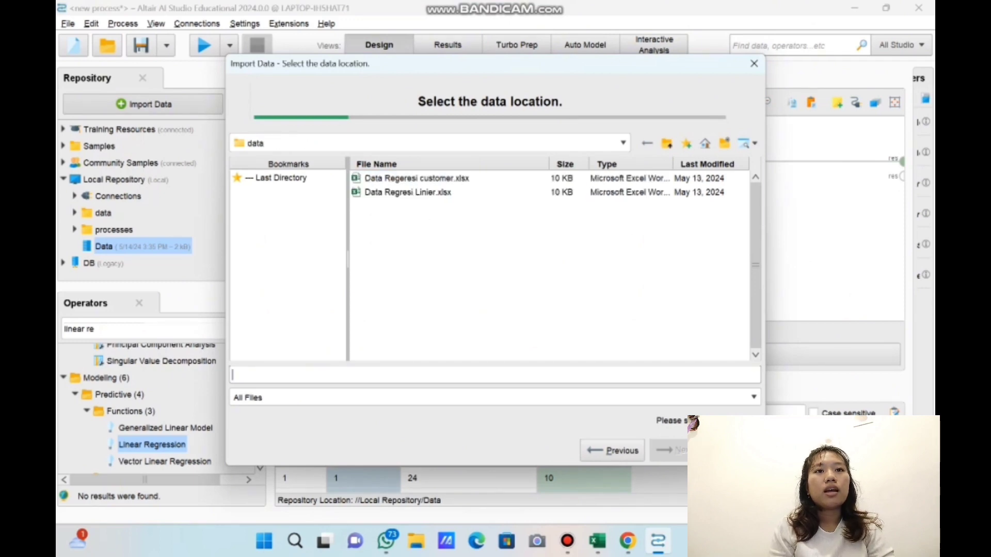
left_click(372, 192)
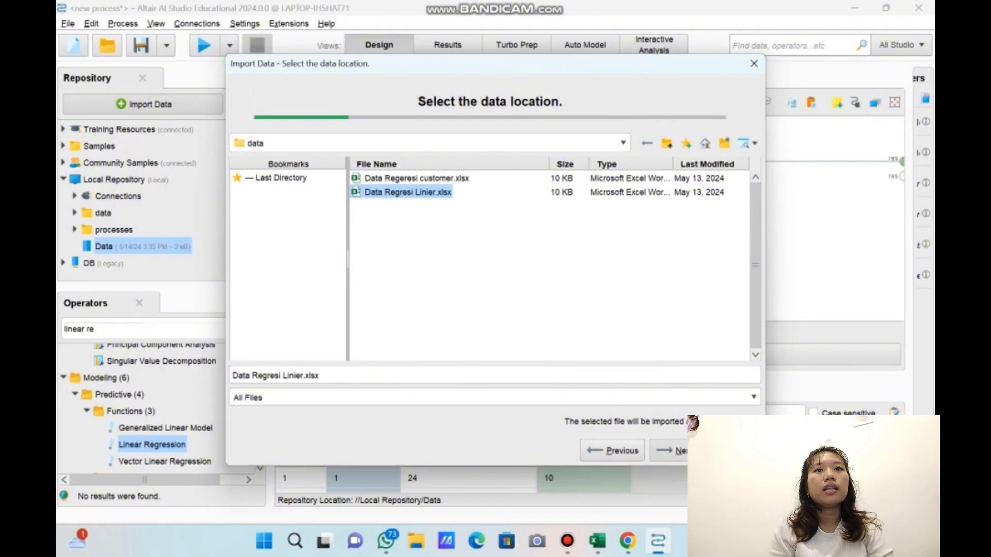
left_click(671, 450)
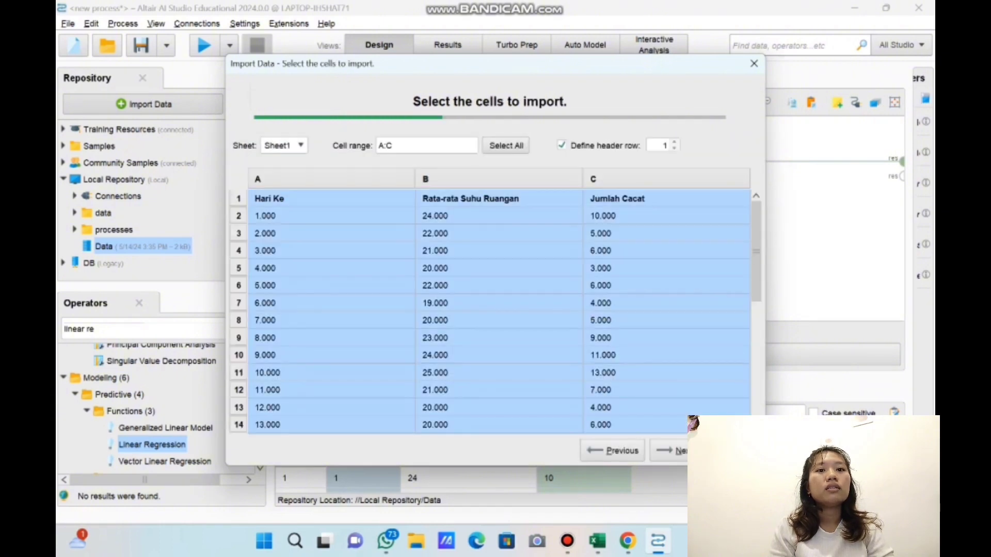
Step: Import all cells of Sheet2 with the default column formats and store the data as Data Regresi Linier in the Local Repository
left_click(300, 145)
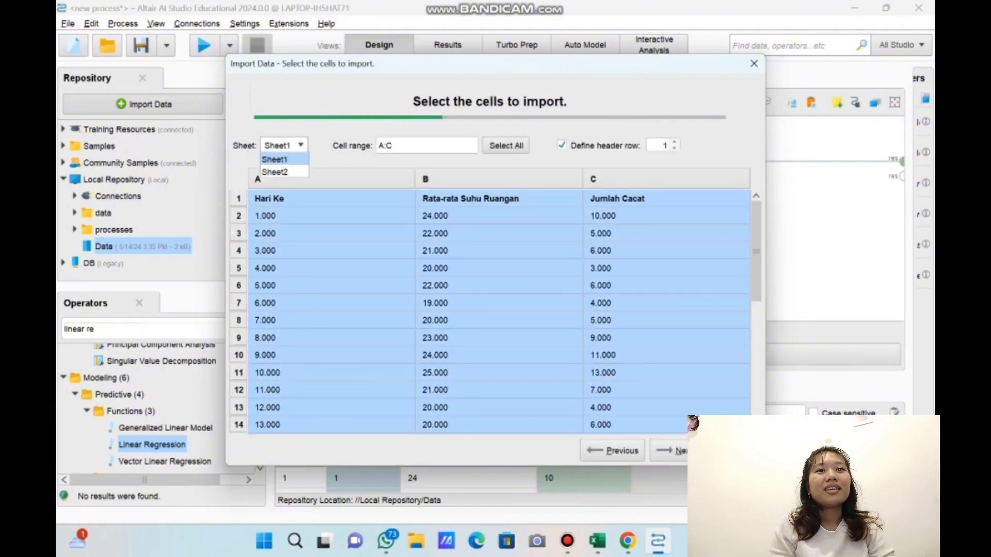
left_click(275, 172)
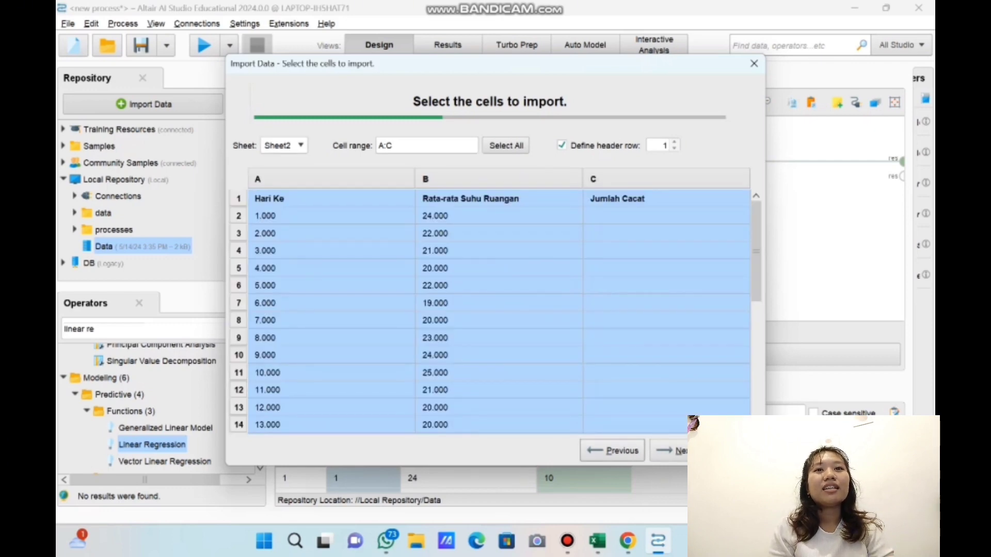
left_click(671, 451)
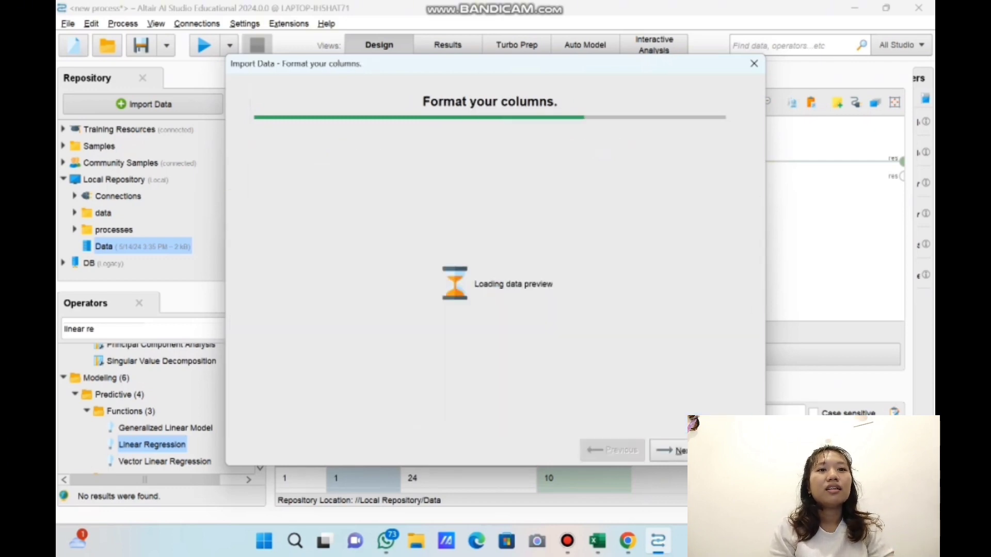
left_click(671, 451)
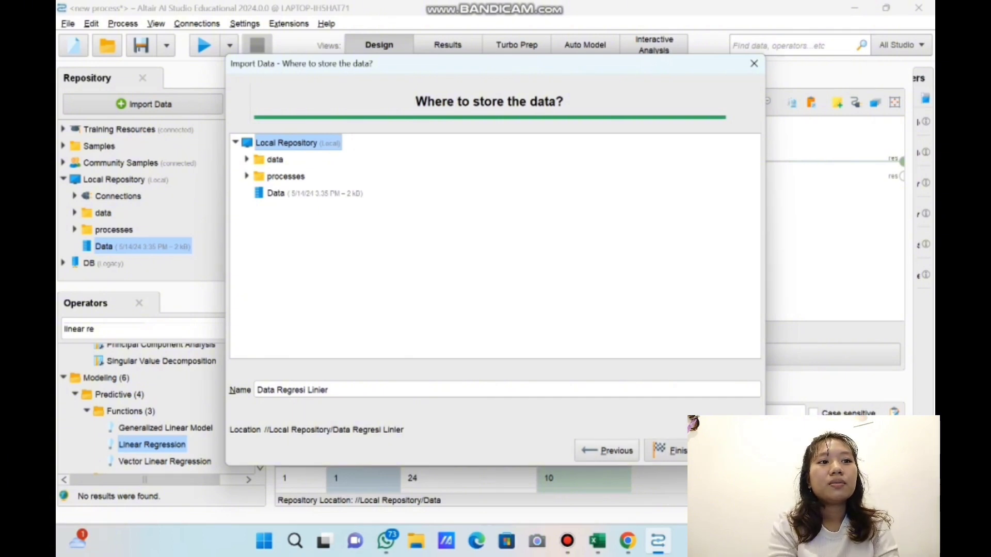
left_click(677, 451)
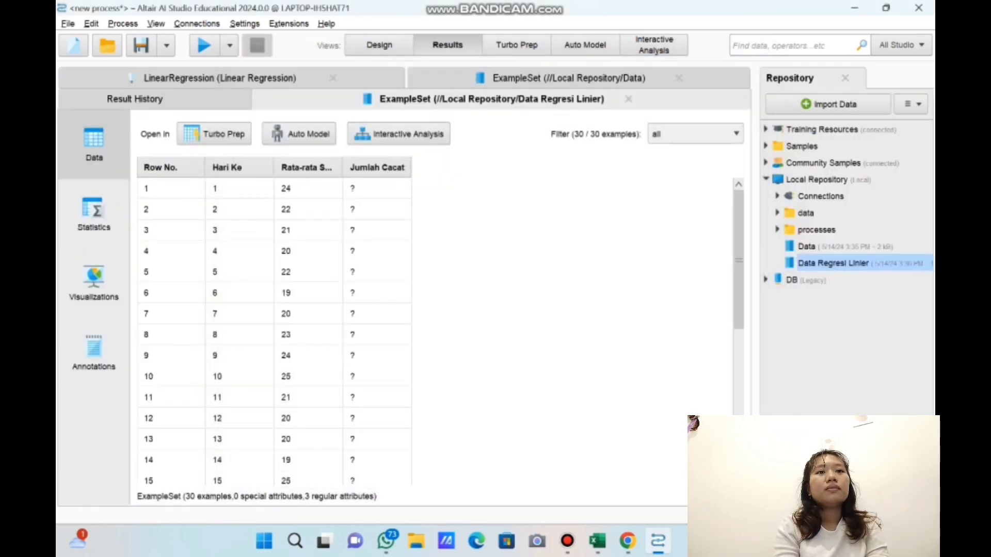
Step: Return to the process design and rename the Data Regresi Linier repository entry to hasil Regresi
left_click(379, 45)
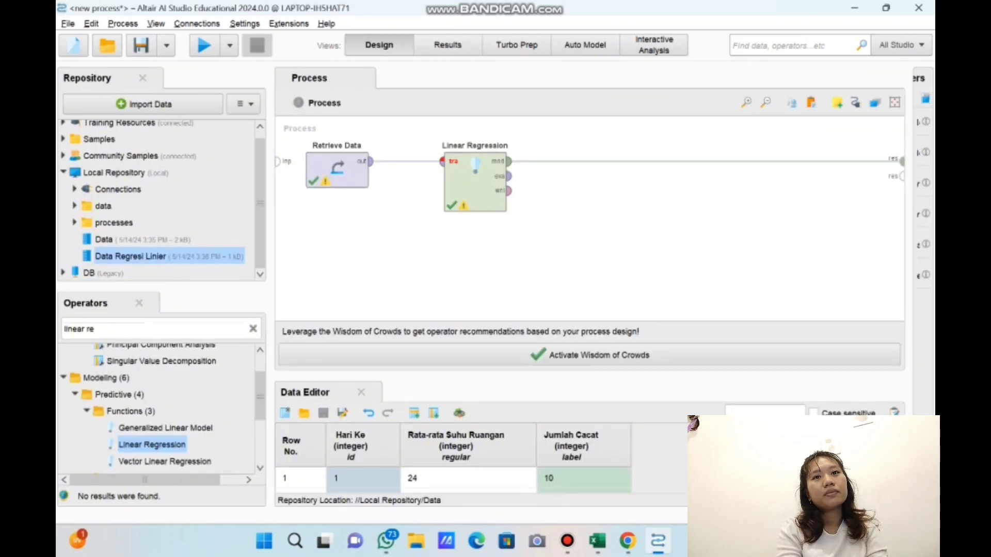
right_click(214, 256)
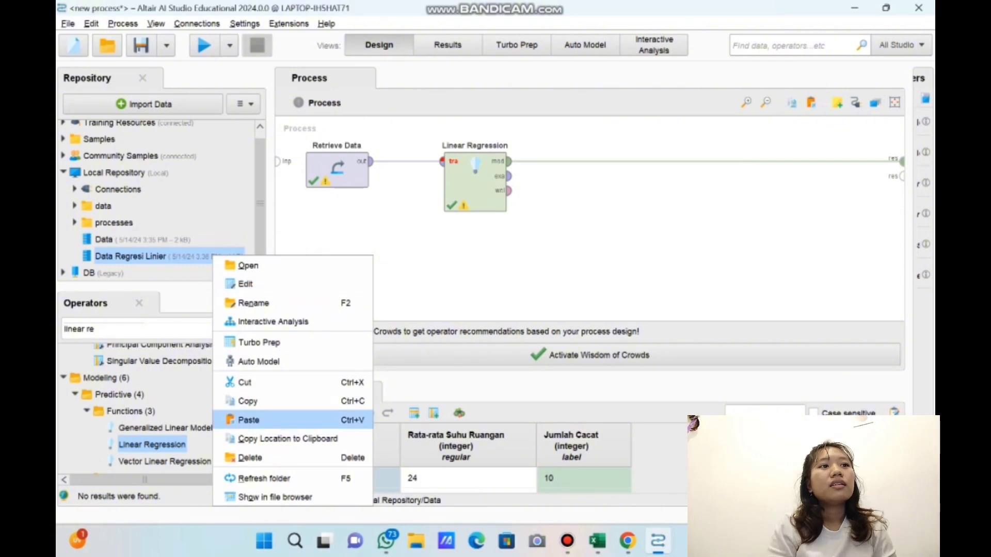
left_click(254, 303)
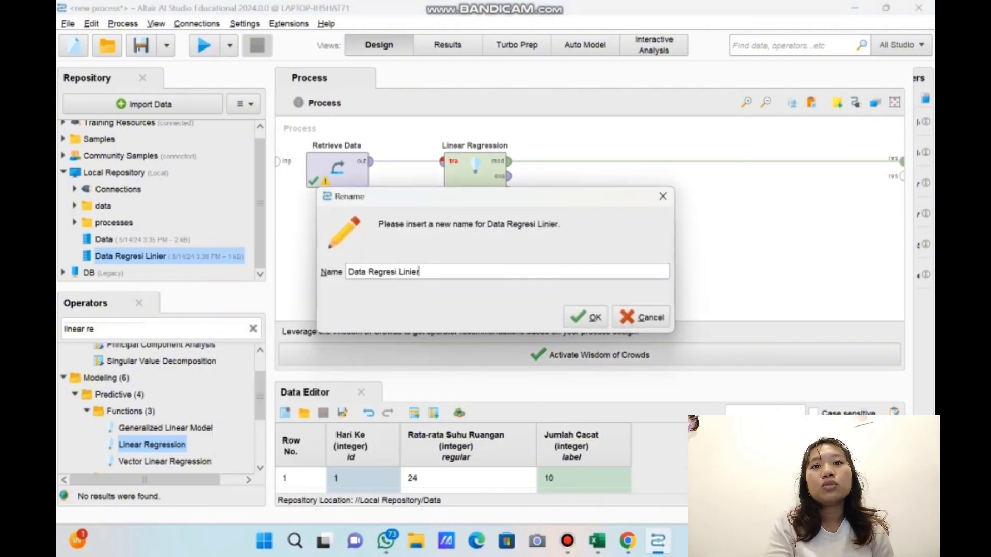
key("BackSpace")
key("BackSpace")
key("BackSpace")
key("BackSpace")
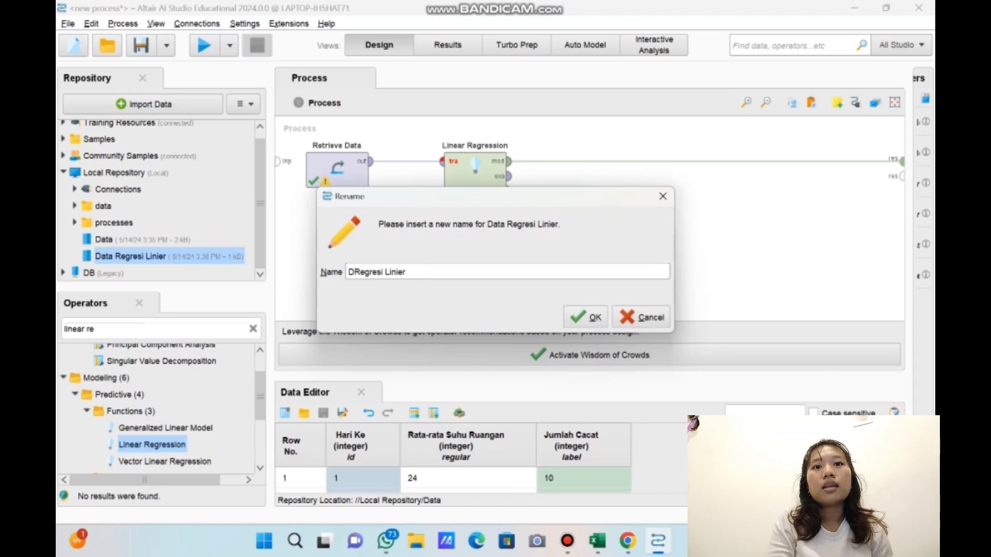
key("BackSpace")
type("hasil")
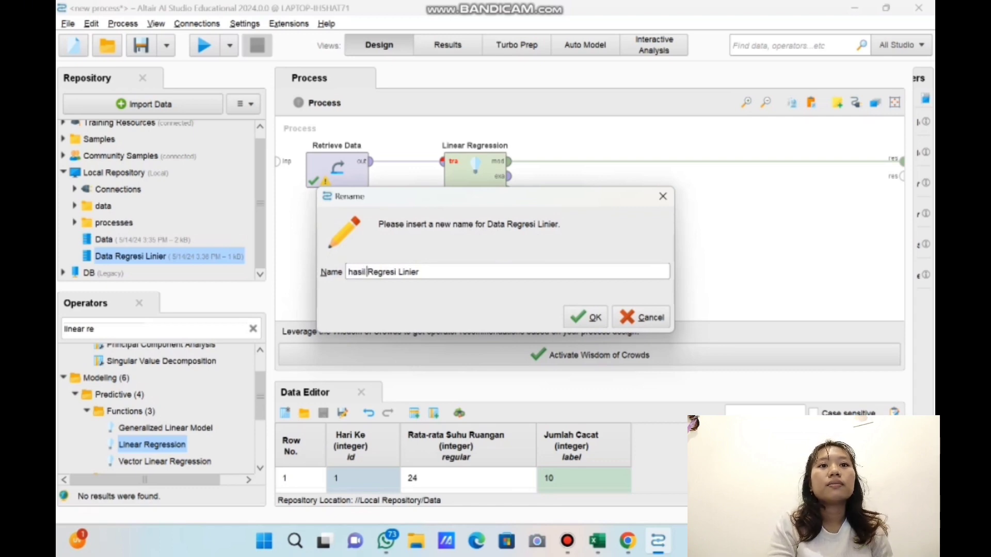
key("BackSpace")
key("BackSpace")
key("BackSpace")
key("BackSpace")
key("BackSpace")
key("BackSpace")
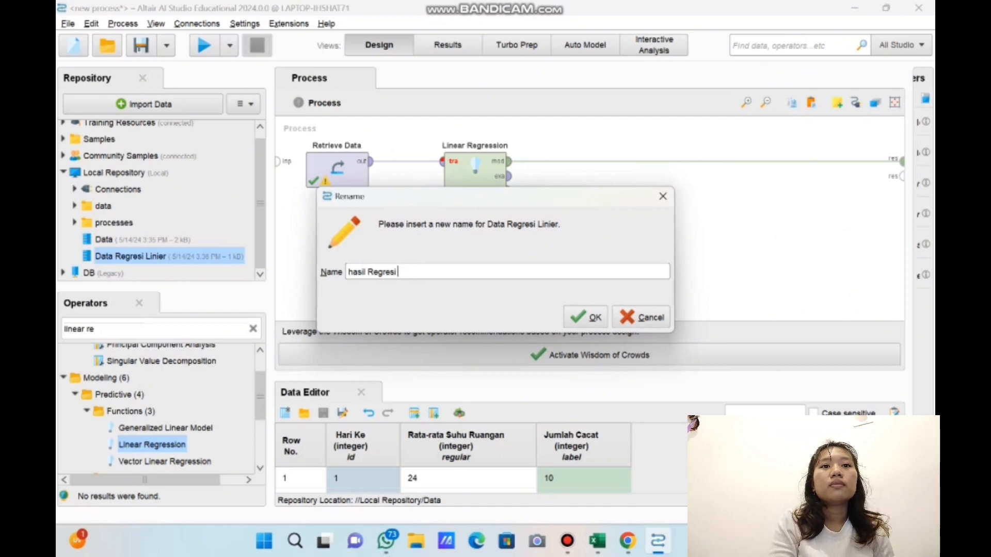
key("Return")
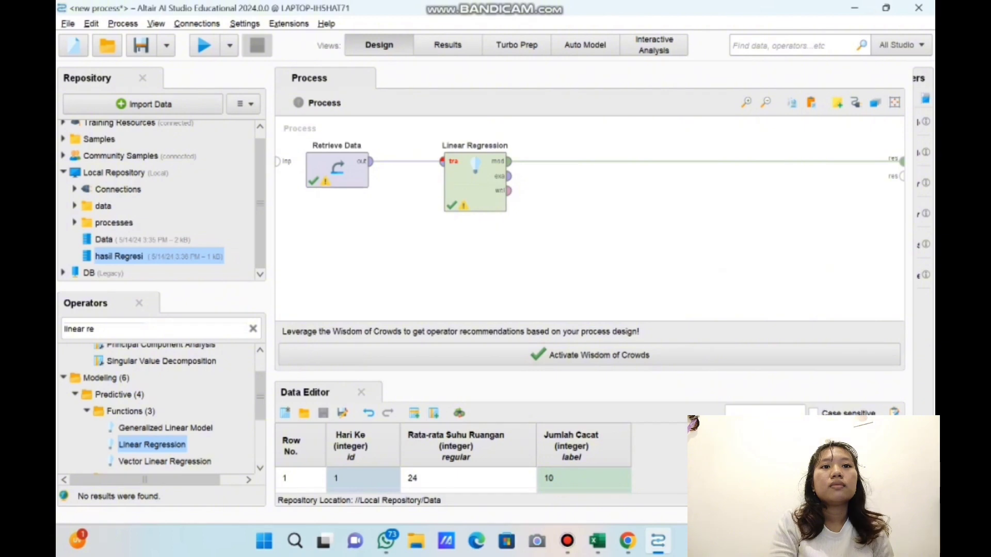
Step: Add the hasil Regresi data and an Apply Model operator to the process, placing the data below Linear Regression and Apply Model to its right
left_click_drag(120, 256, 135, 255)
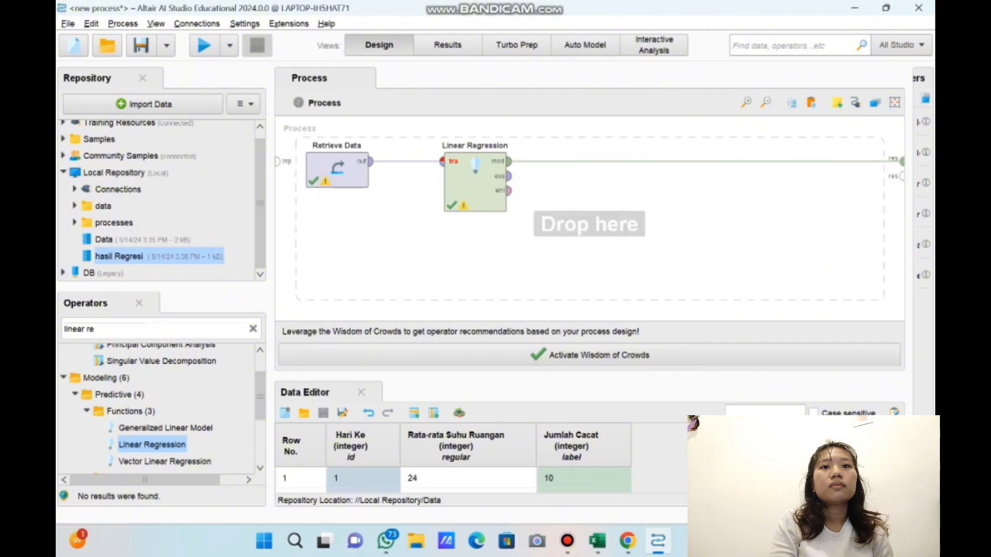
left_click_drag(135, 255, 429, 241)
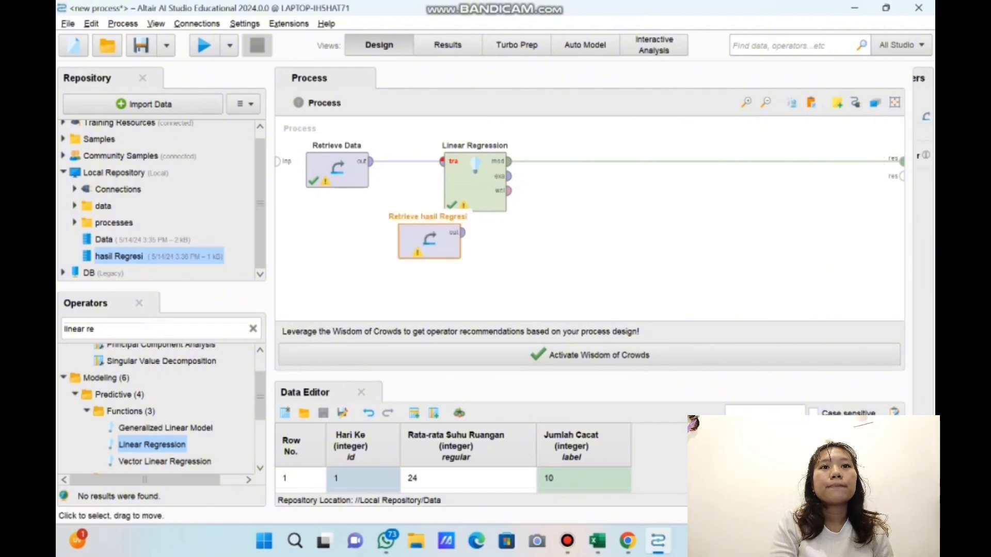
left_click(237, 328)
left_click(253, 329)
type("apply")
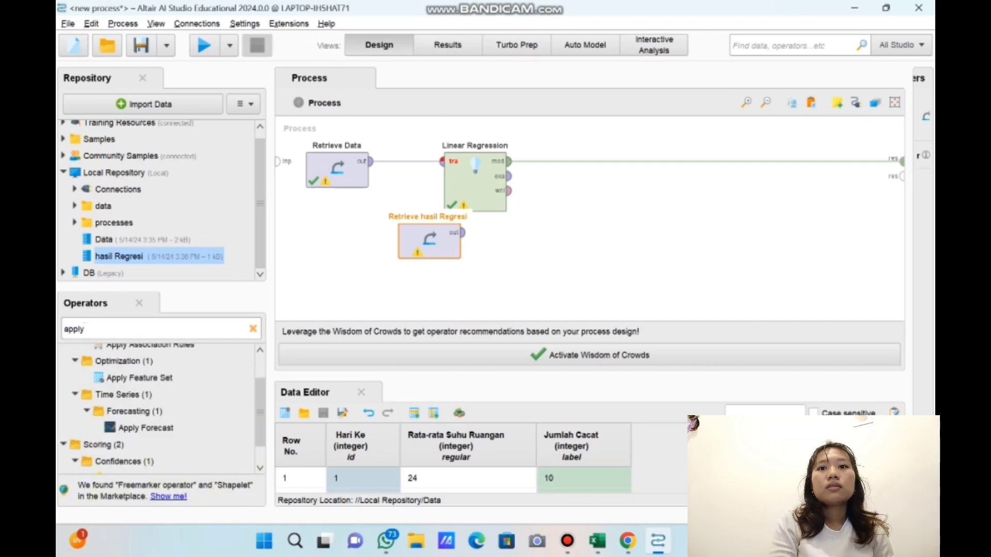
type(" mod")
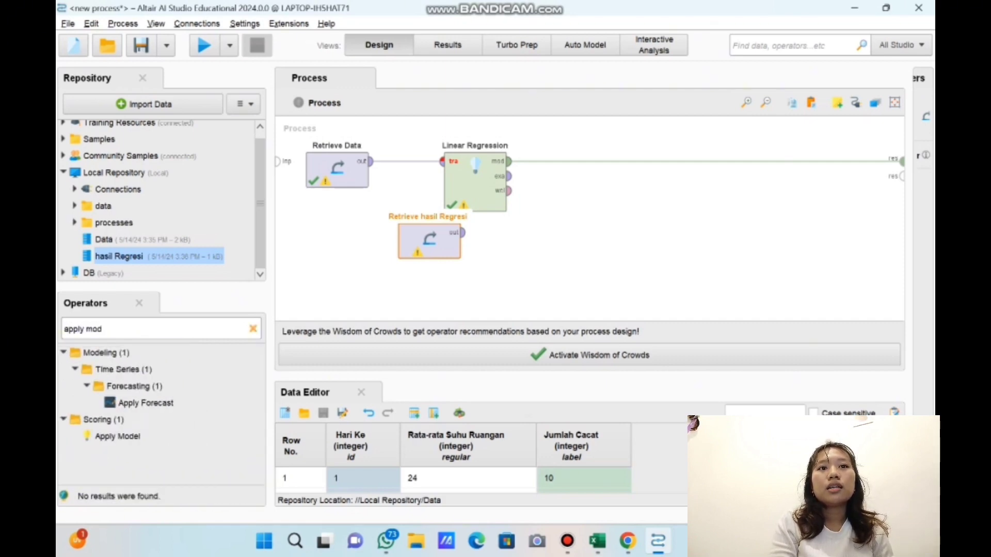
left_click_drag(118, 436, 521, 243)
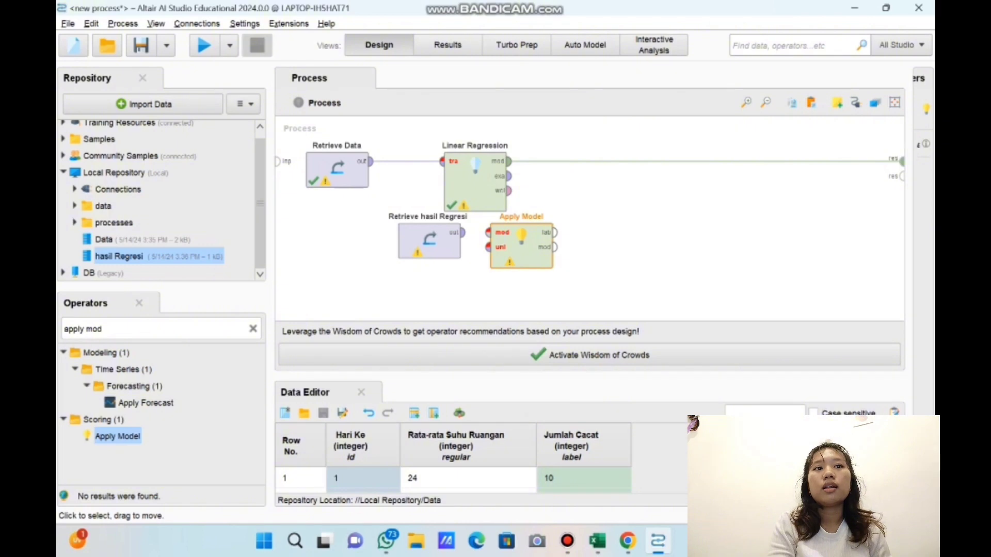
left_click_drag(521, 250, 613, 250)
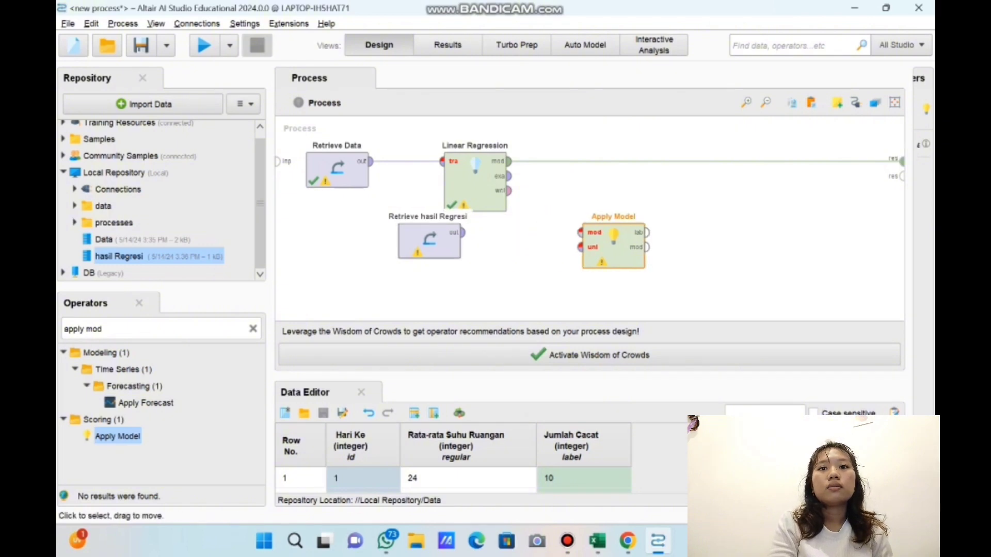
left_click_drag(429, 242, 475, 277)
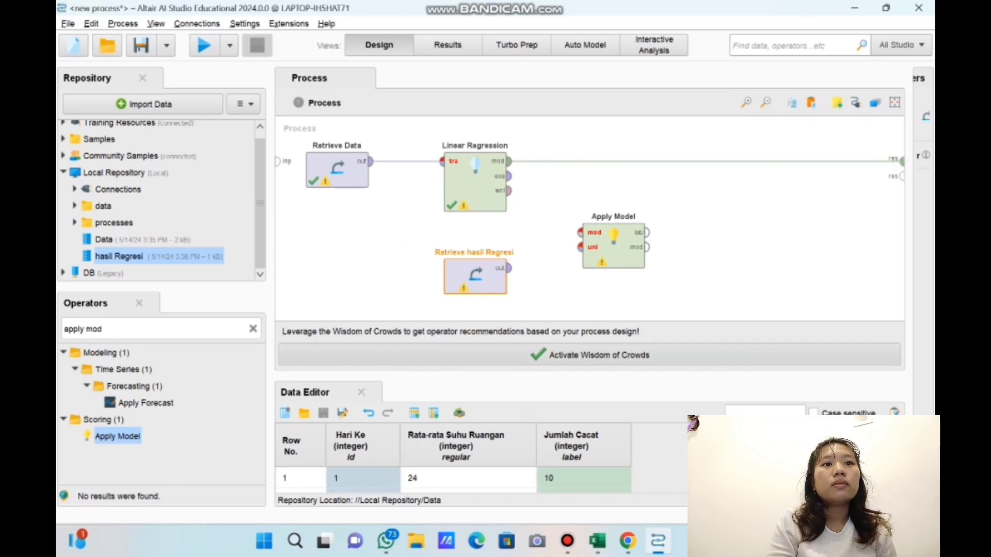
Step: Load the hasil Regresi data set from the Local Repository into the Data Editor
left_click(304, 413)
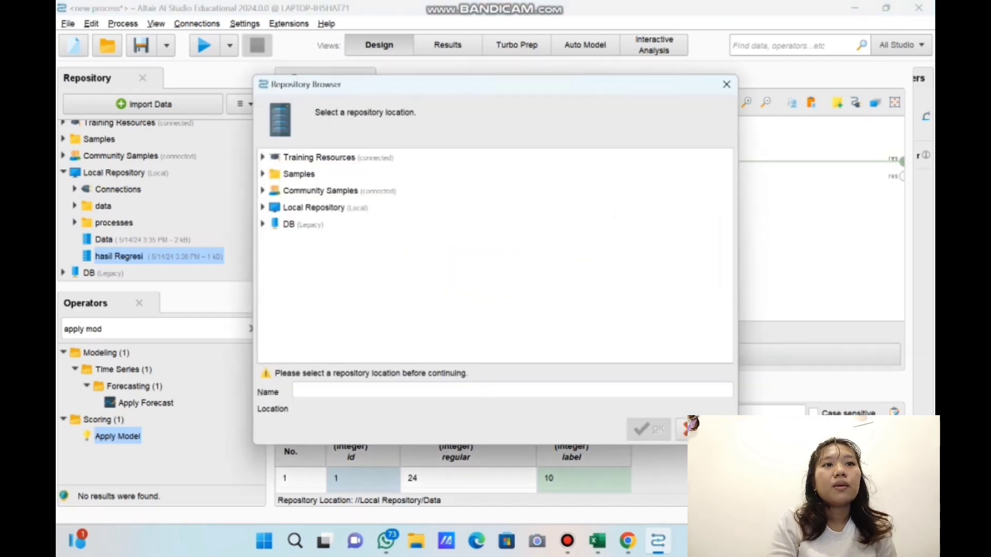
double_click(313, 207)
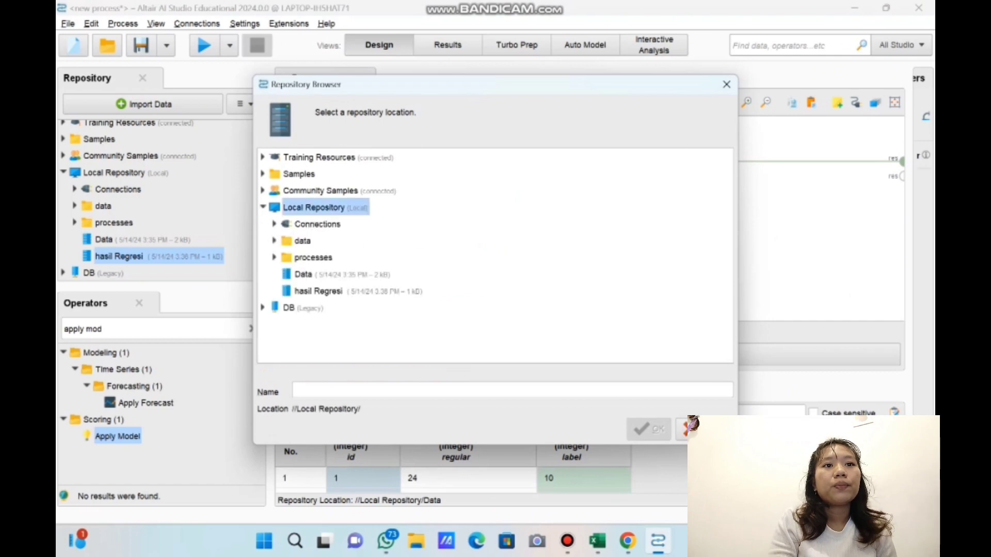
left_click(318, 291)
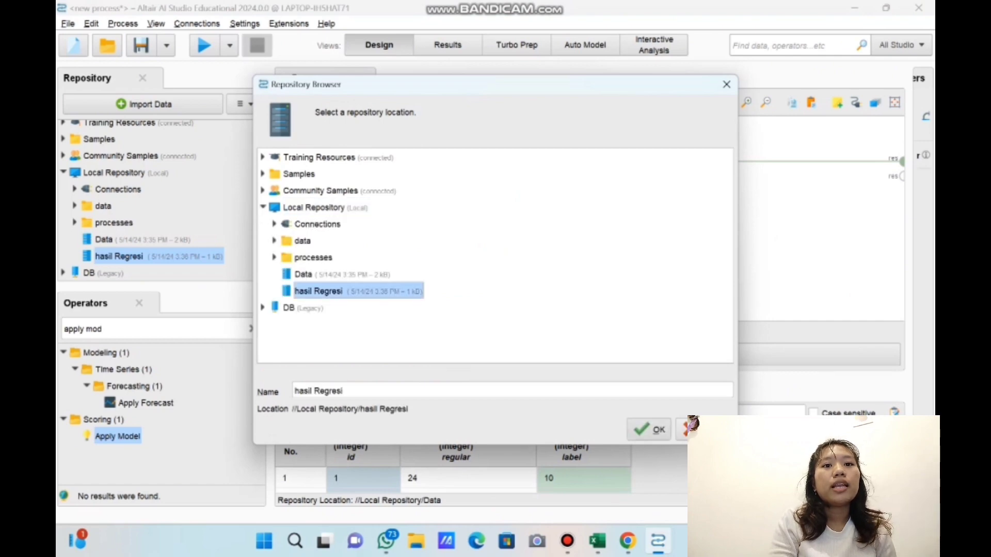
left_click(649, 429)
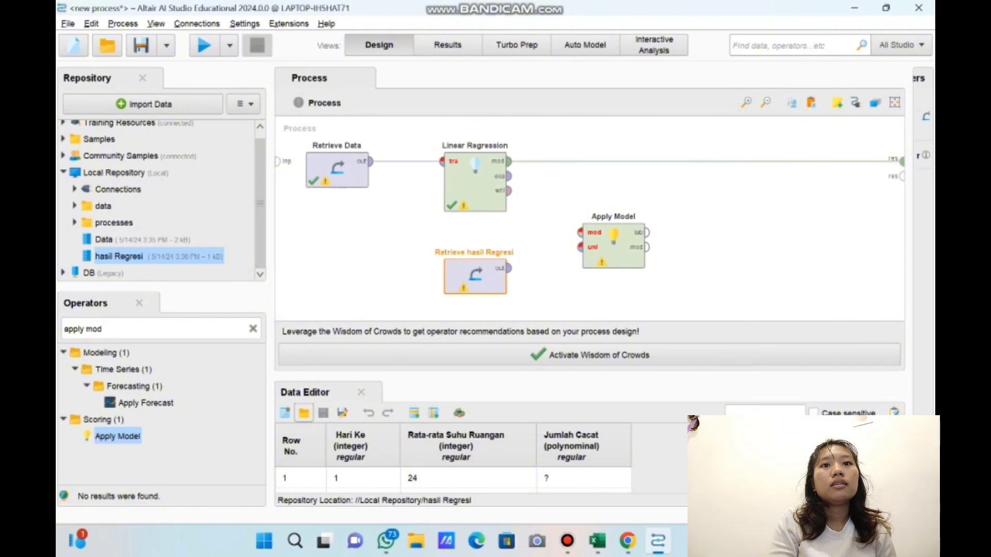
Step: Set the special role of the Hari Ke attribute in hasil Regresi to id
right_click(368, 442)
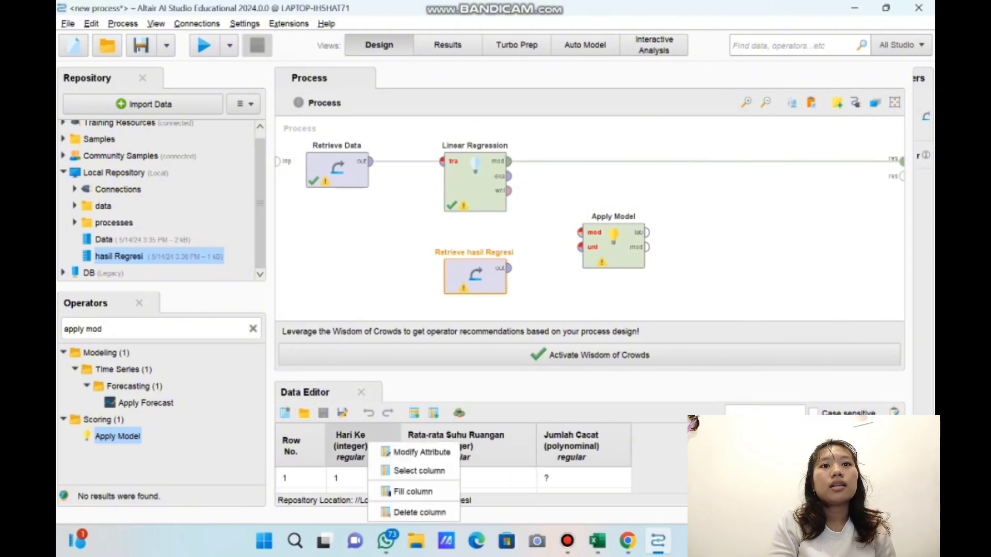
left_click(422, 452)
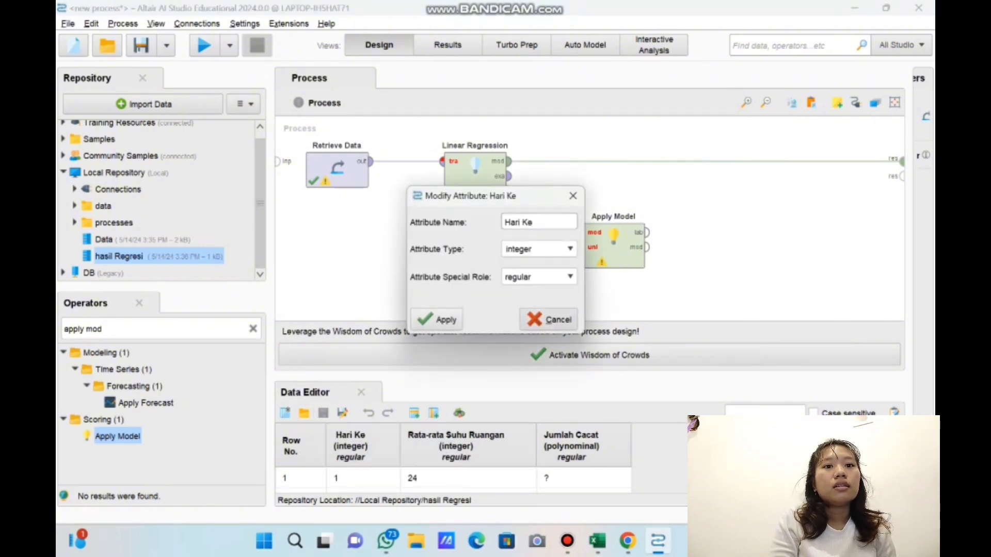
left_click(532, 277)
key("Down")
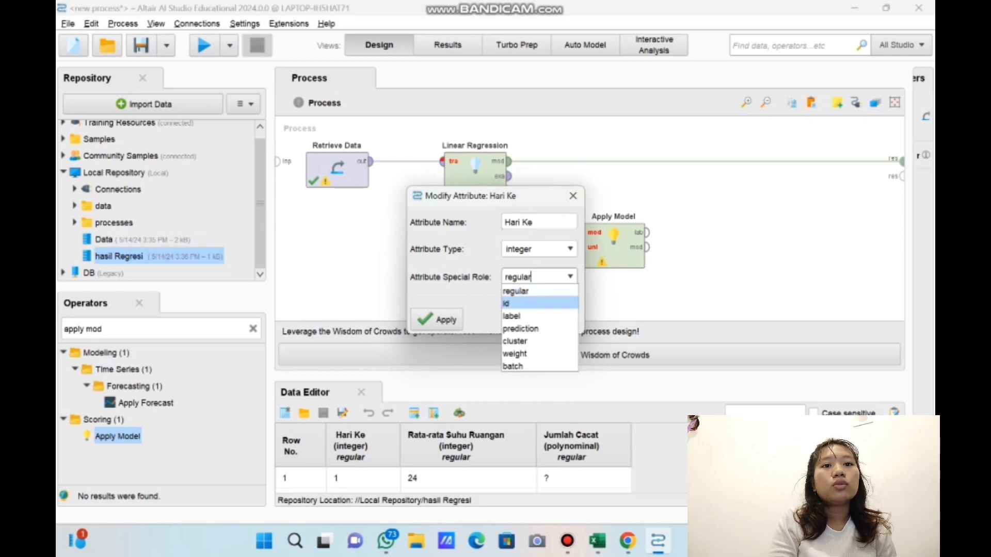
key("Return")
left_click(436, 320)
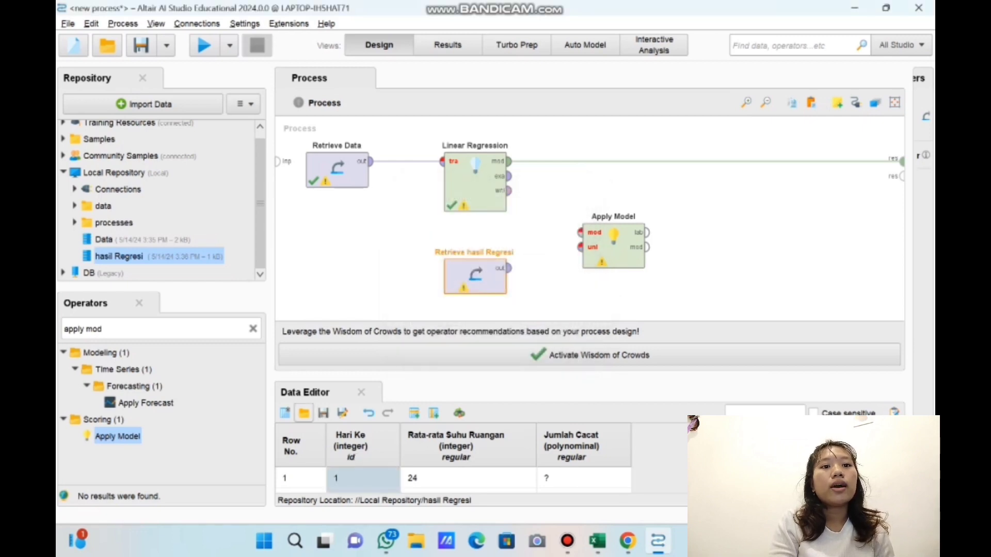
Step: Set the special role of the Jumlah Cacat attribute in hasil Regresi to label and save the data set
right_click(554, 449)
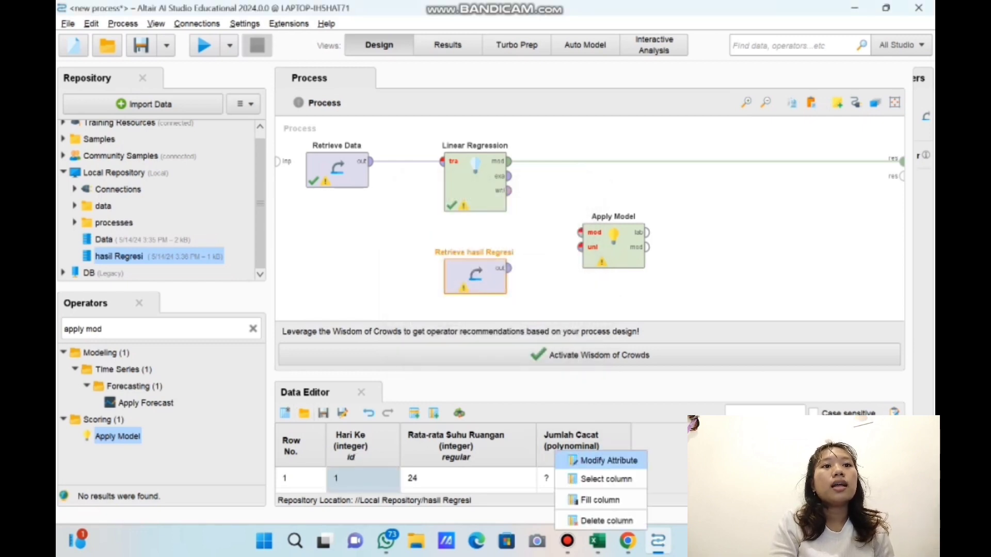
left_click(594, 459)
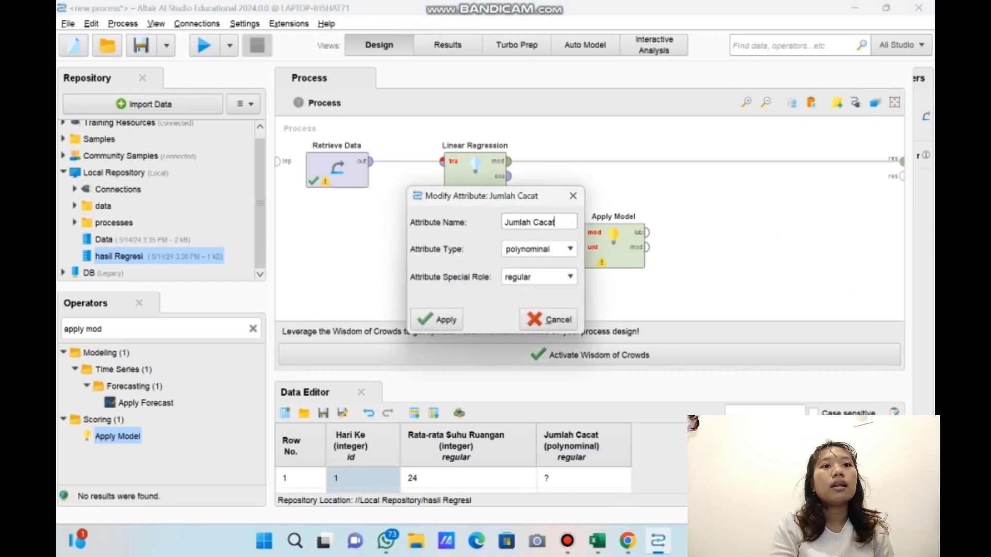
left_click(531, 277)
left_click(514, 315)
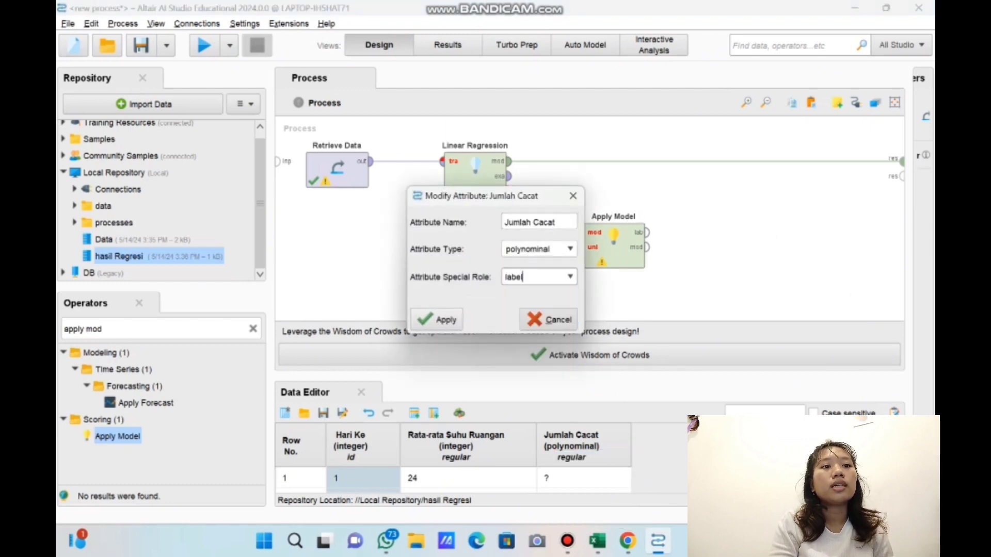
left_click(436, 320)
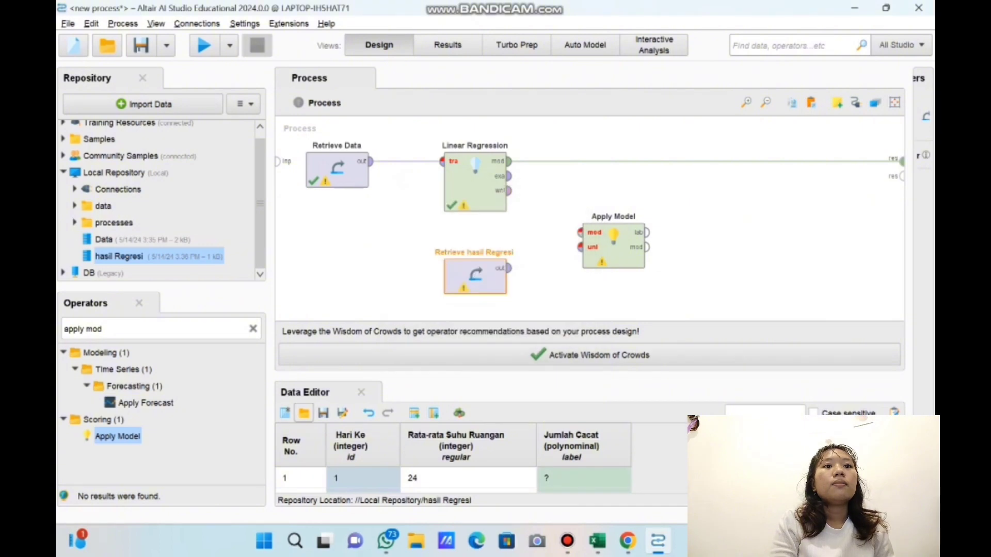
left_click(324, 413)
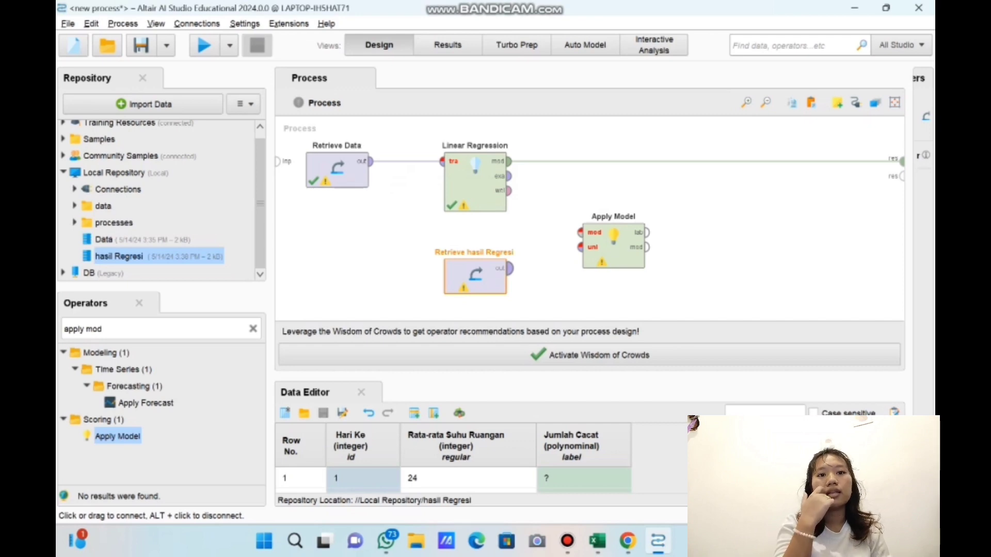
Step: Connect the hasil Regresi output to Apply Model's unlabelled input and remove the connection from Linear Regression's model output to the result port
left_click(510, 269)
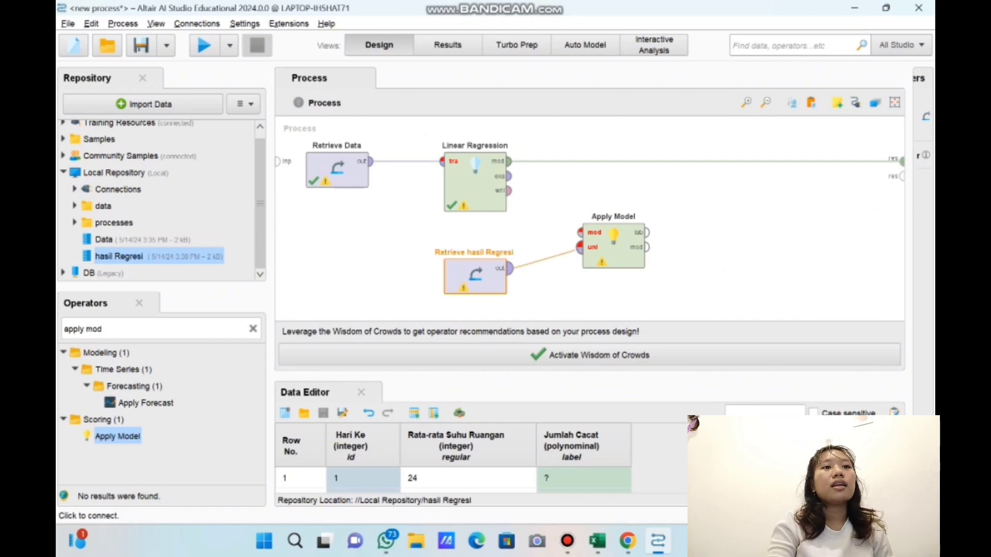
left_click(579, 248)
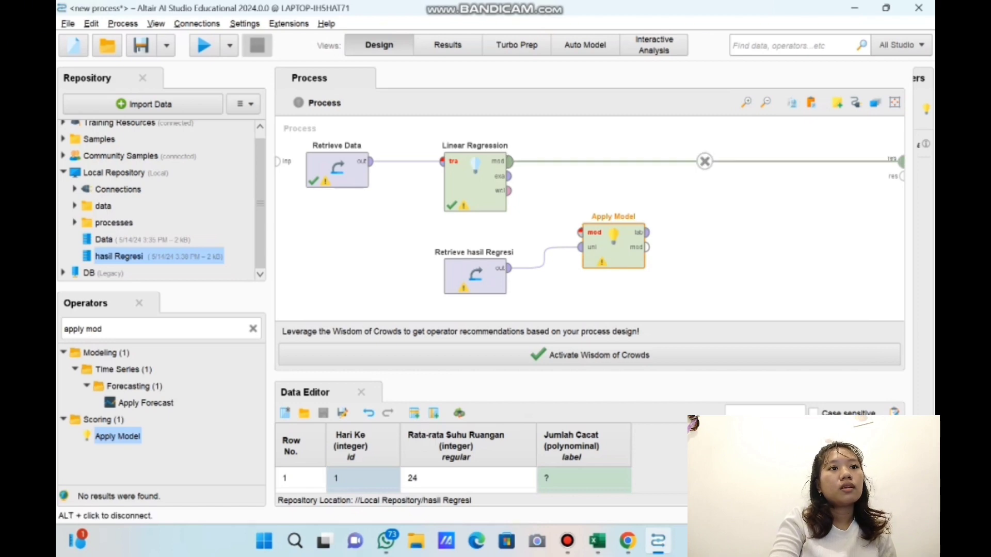
left_click(704, 161, "alt")
Step: Try to connect Linear Regression's example set output to Apply Model's model input
left_click(510, 176)
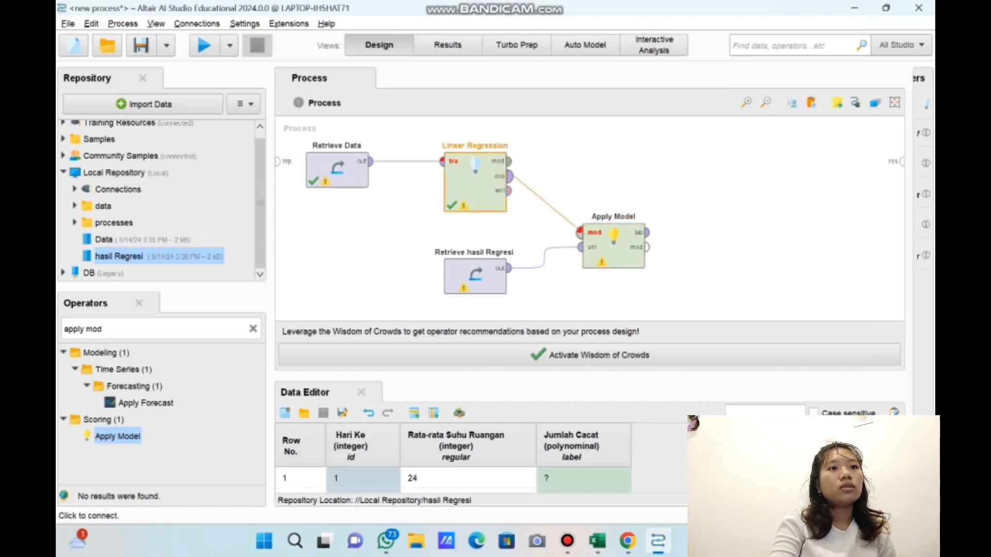
left_click(579, 232)
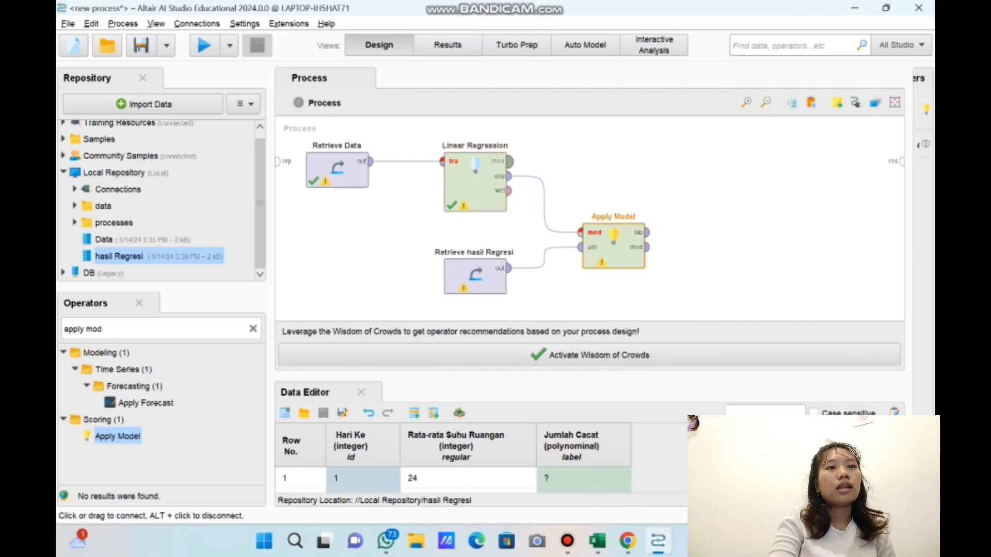
mouse_move(509, 162)
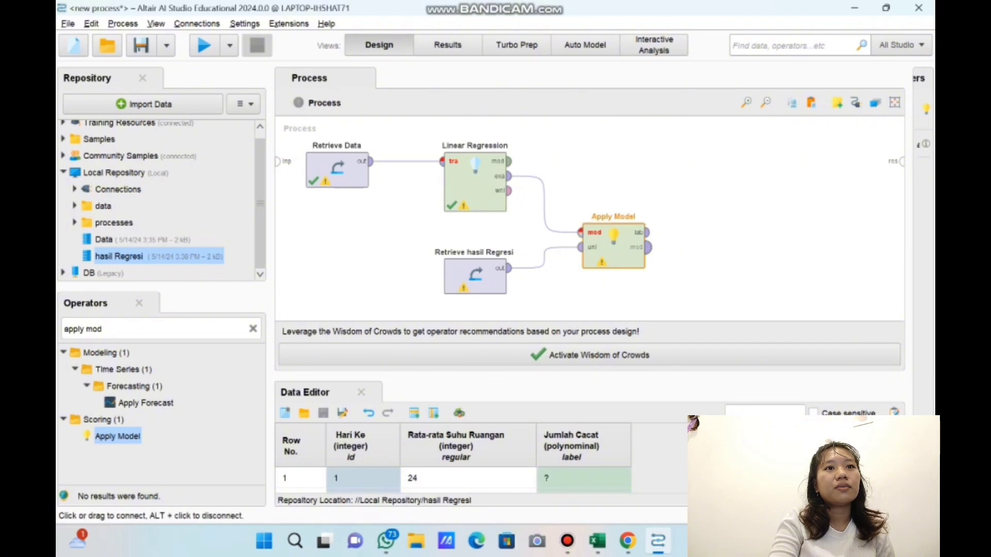
Step: Connect Apply Model's labelled data output to the first result port and its model output to the second
mouse_move(648, 232)
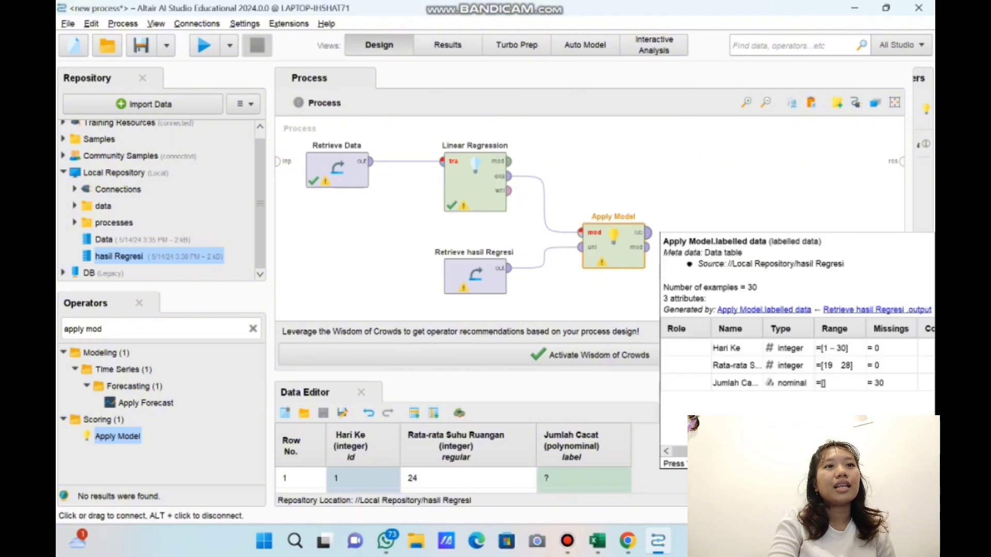
left_click(648, 232)
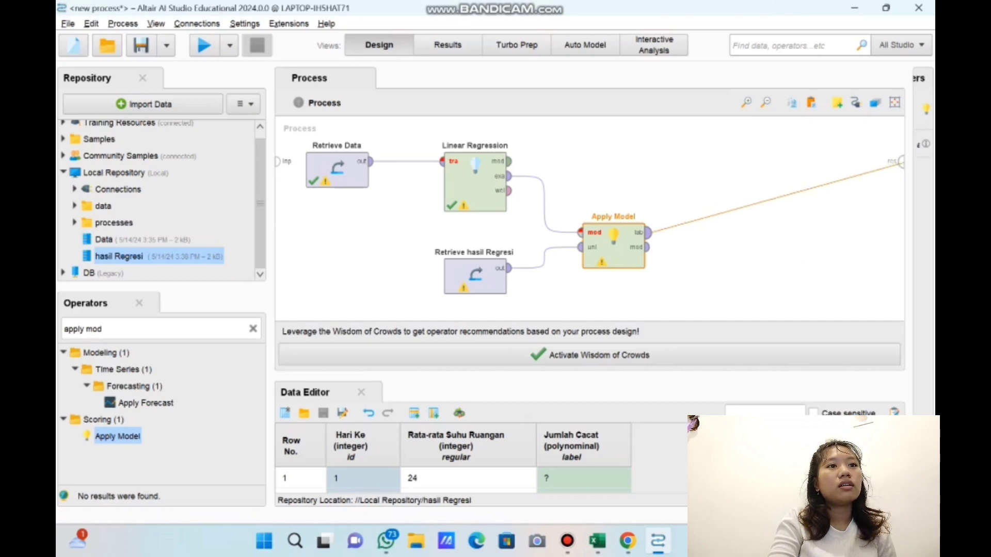
left_click(901, 162)
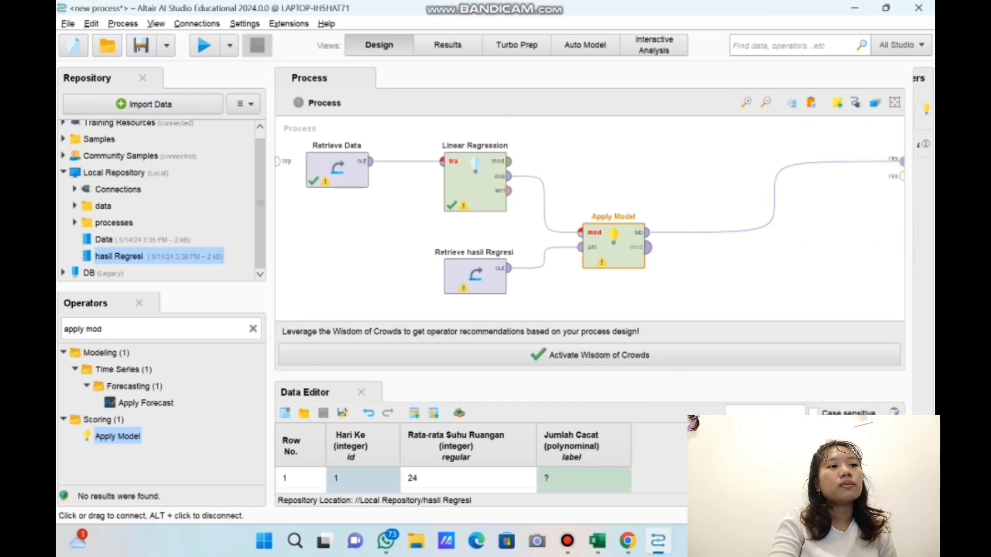
left_click(648, 247)
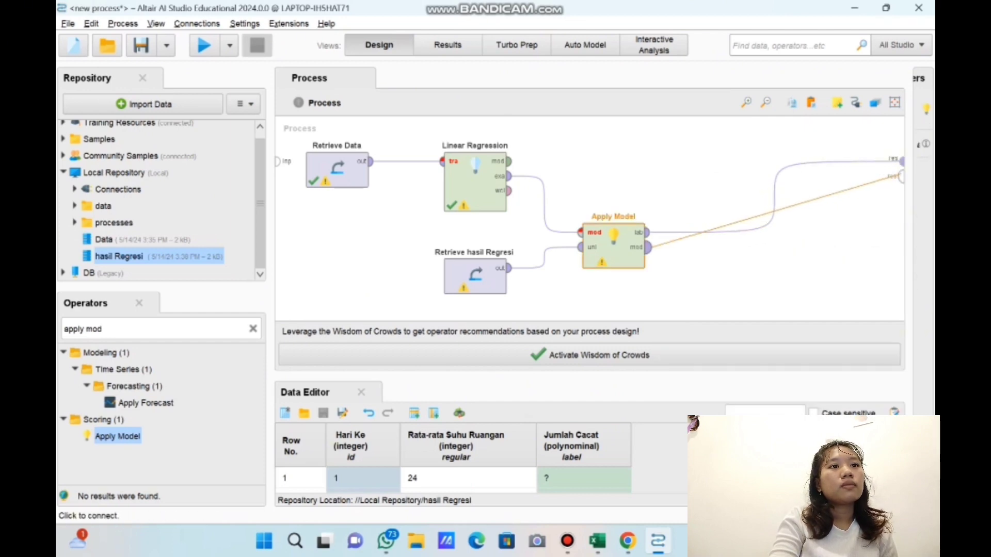
left_click(901, 176)
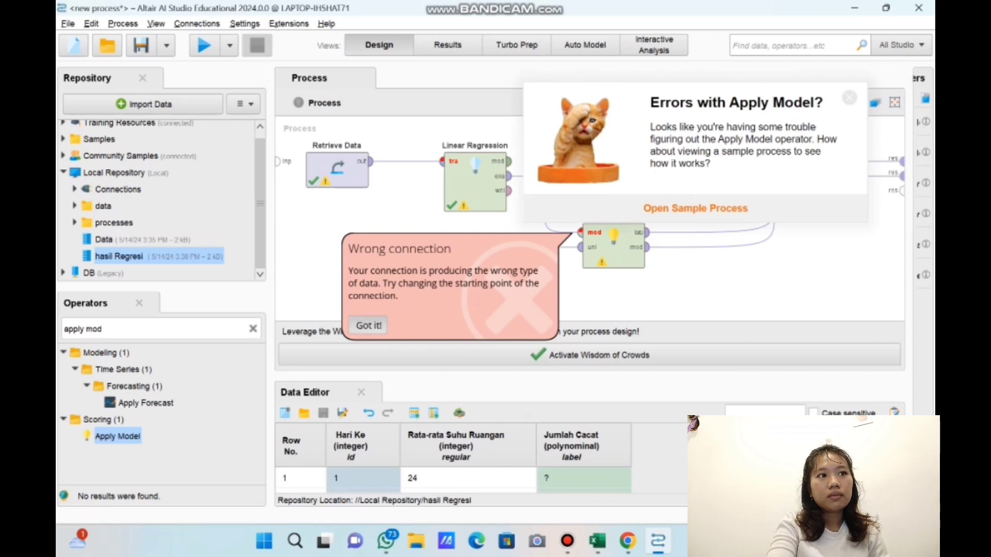
Step: Replace the connection into Apply Model's model input with one from Linear Regression's model output, and run the process
left_click(367, 325)
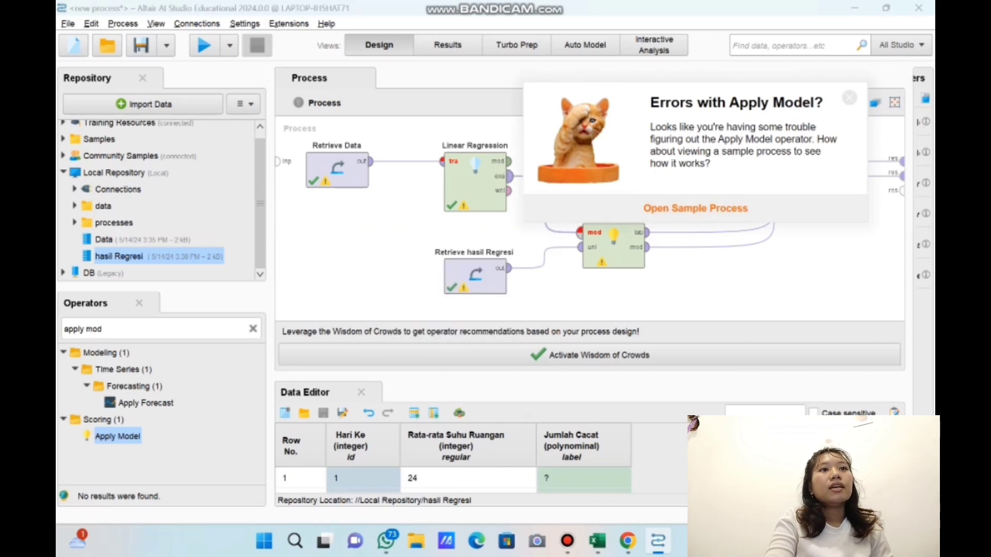
left_click(849, 97)
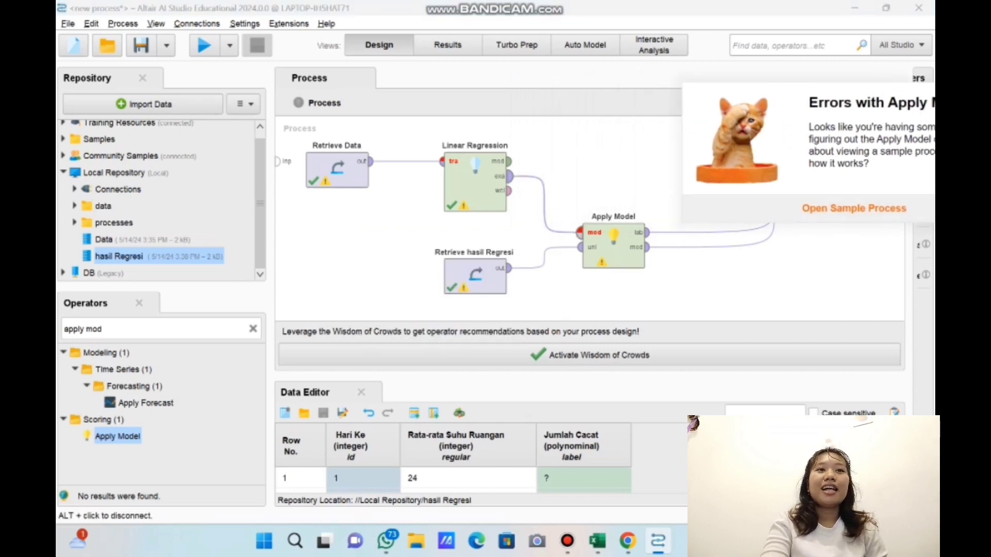
left_click(544, 204)
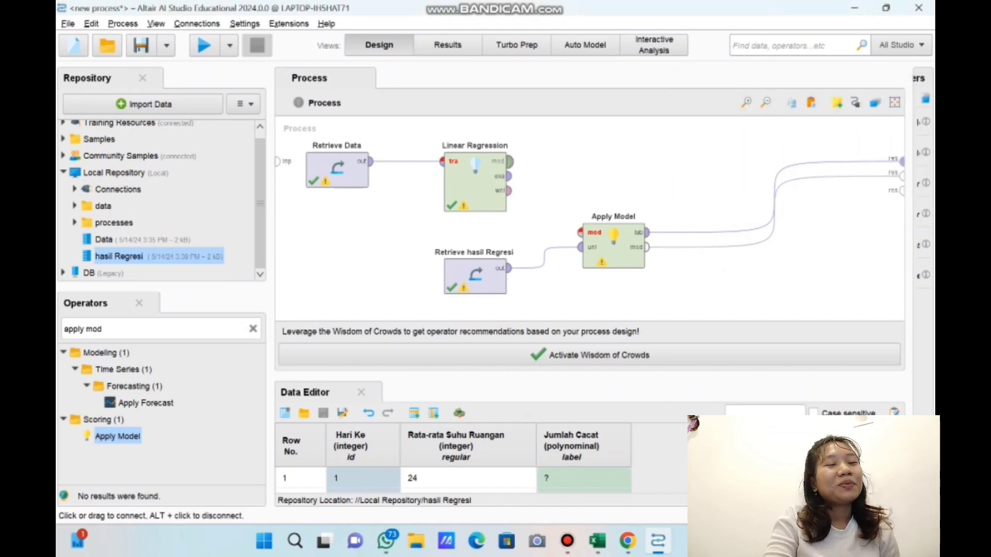
left_click(509, 162)
left_click(580, 233)
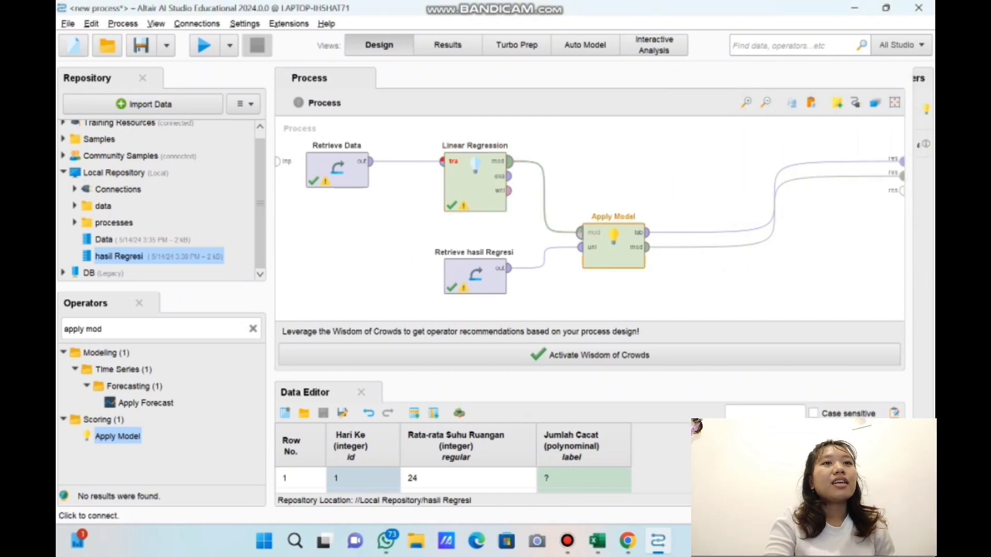
left_click(204, 45)
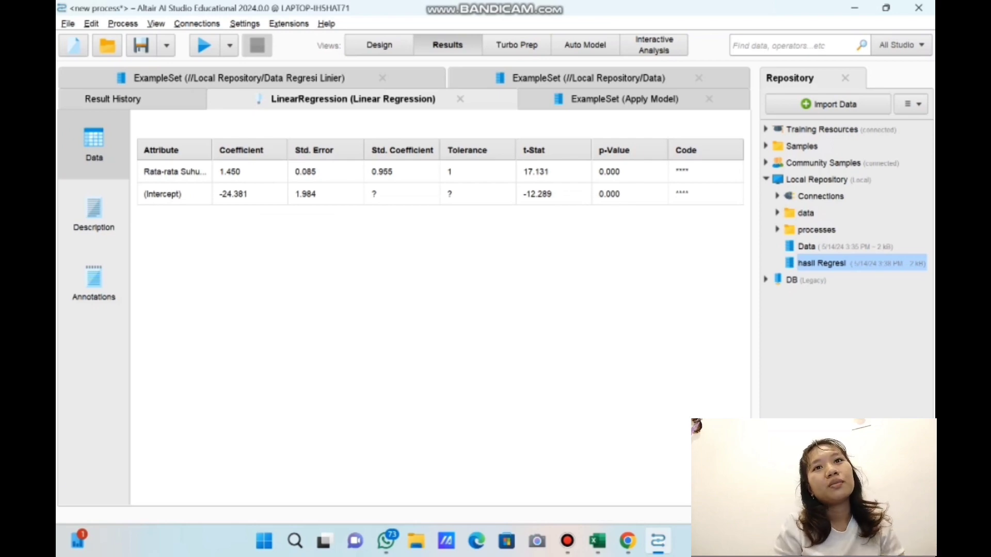
Step: Compare the Linear Regression coefficients and description with the constant and coefficient calculated in the Regresi Linear Excel workbook
mouse_move(598, 541)
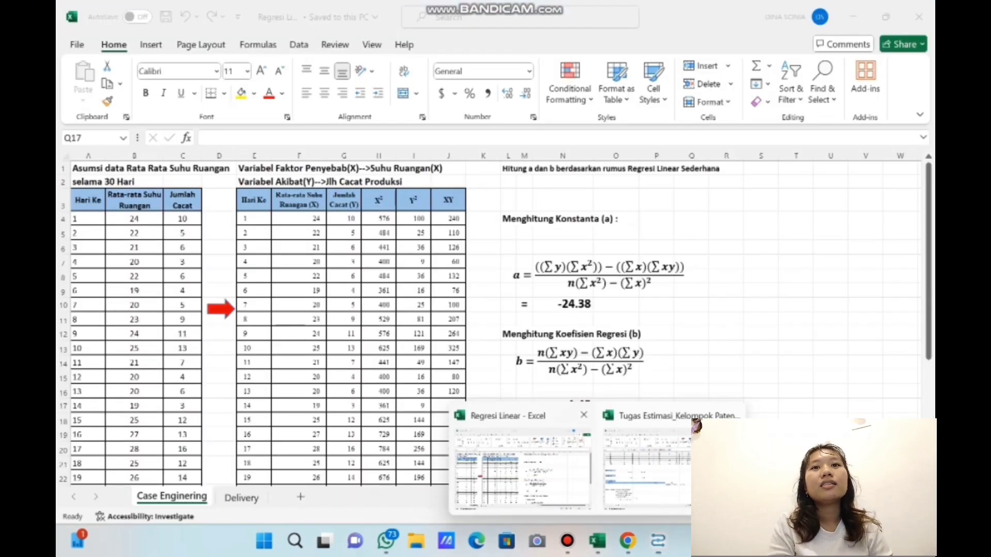
left_click(522, 469)
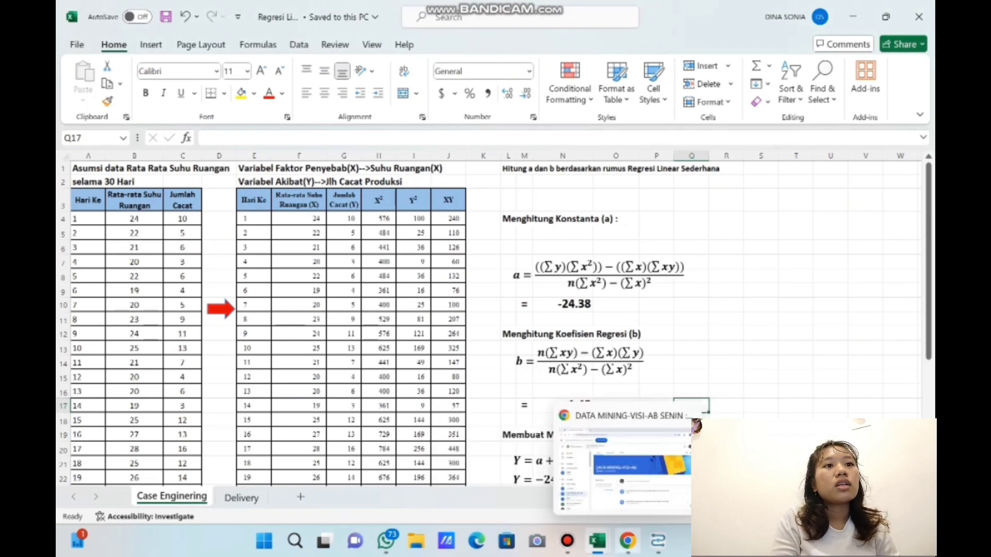
left_click(658, 541)
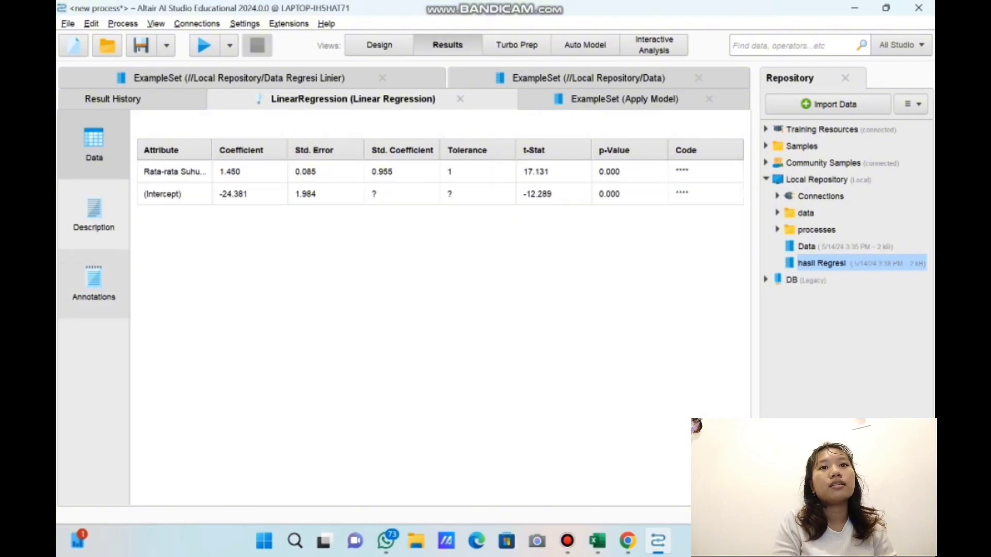
left_click(94, 215)
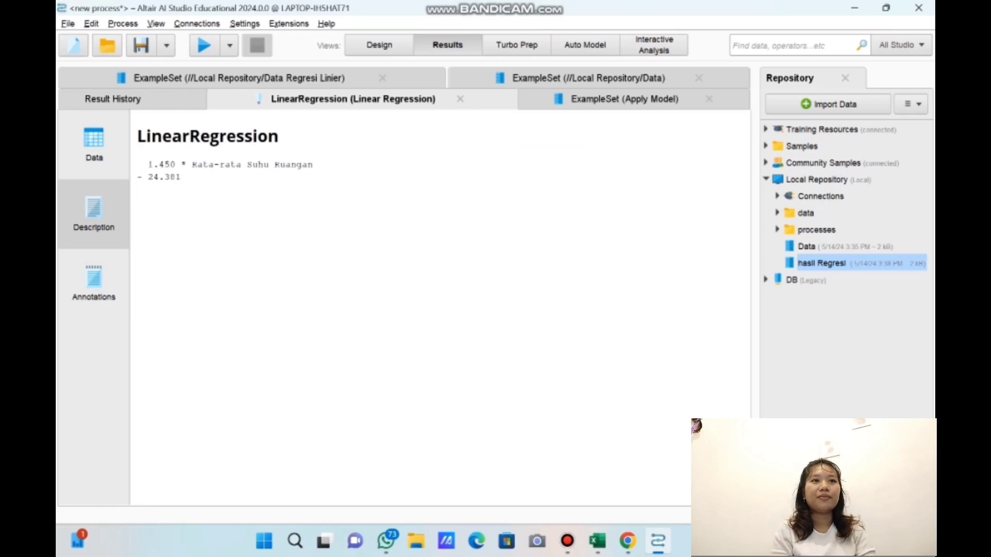
left_click(93, 145)
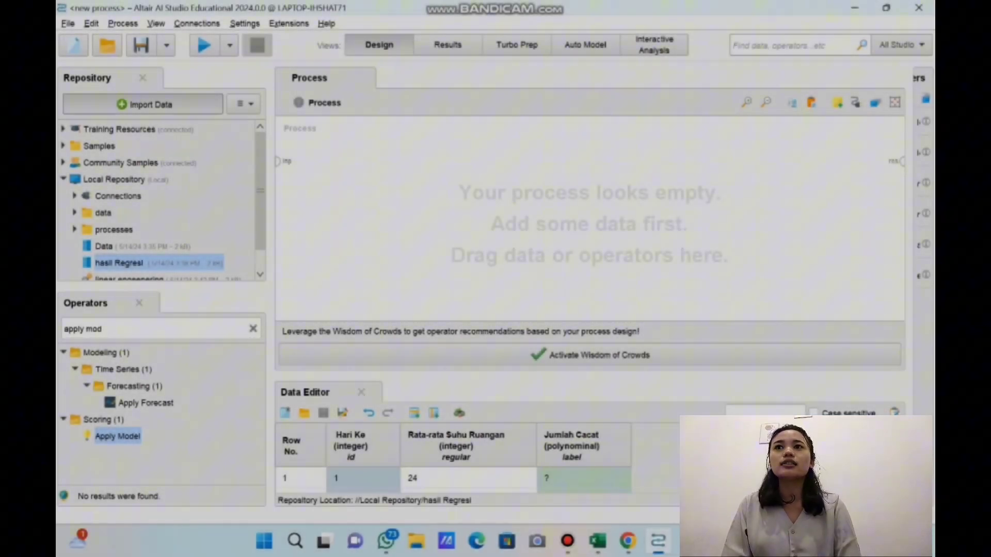
Step: Start a data import from the computer and select Data Regeresi customer.xlsx in the AltairRapidMiner/AI Studio/Local Repository/data folder
left_click(143, 104)
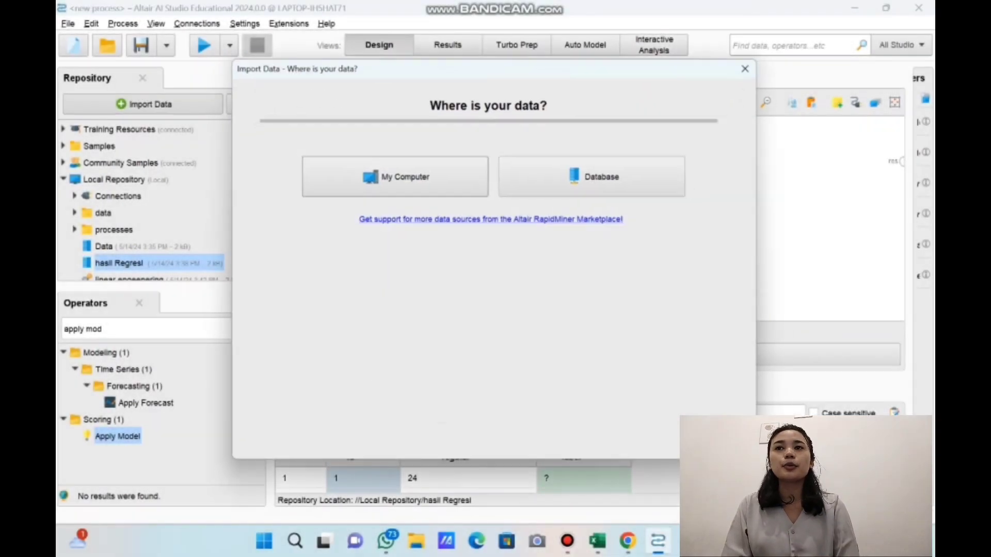
left_click(393, 174)
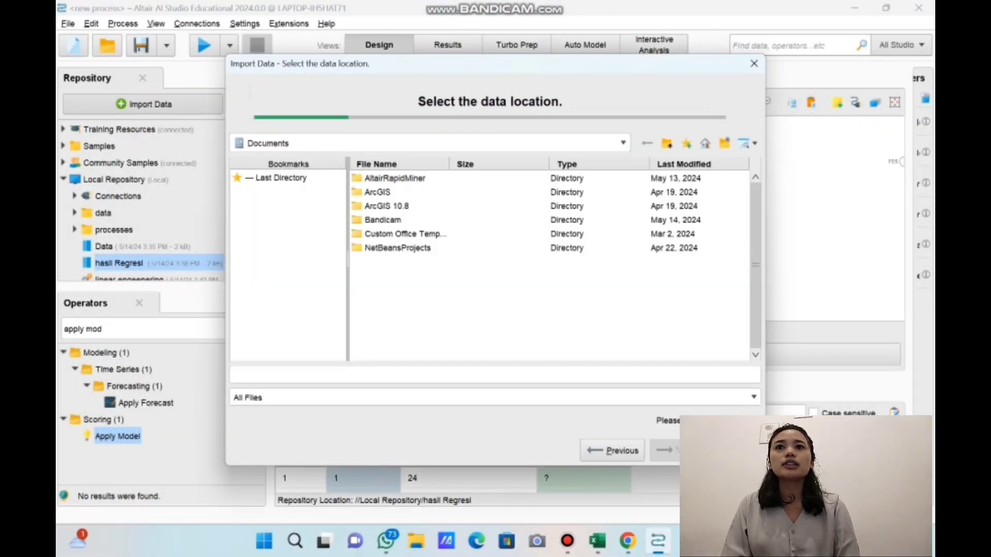
left_click(394, 178)
double_click(395, 178)
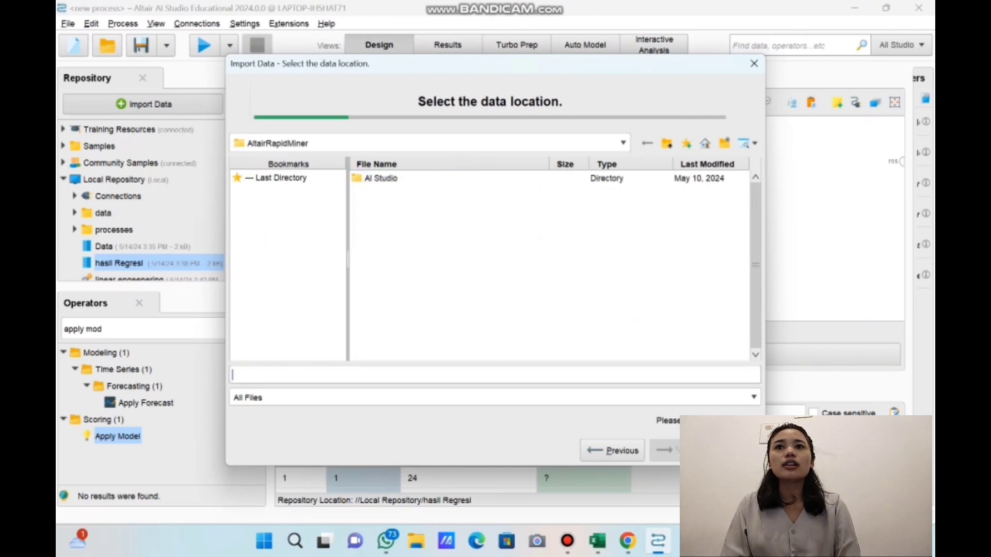
double_click(384, 178)
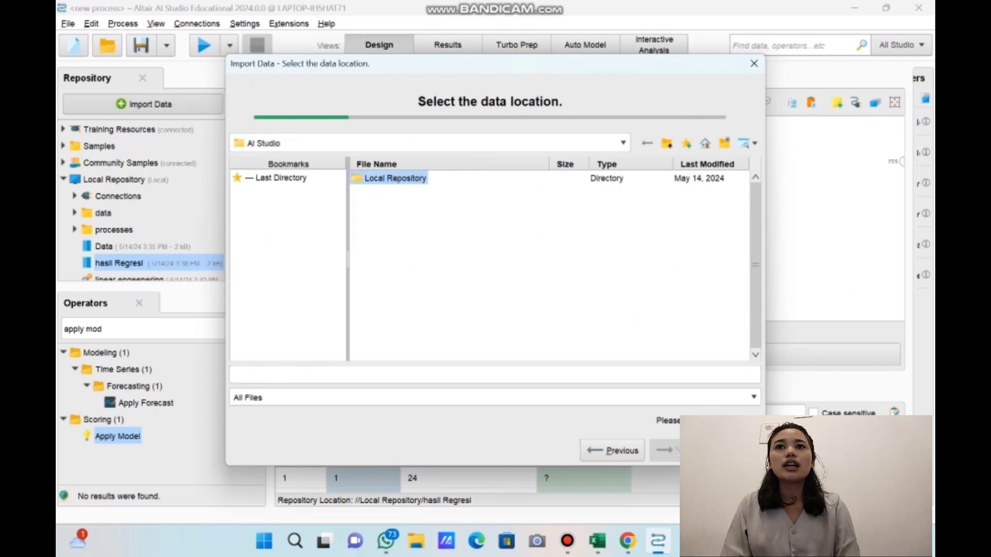
double_click(395, 178)
left_click(373, 192)
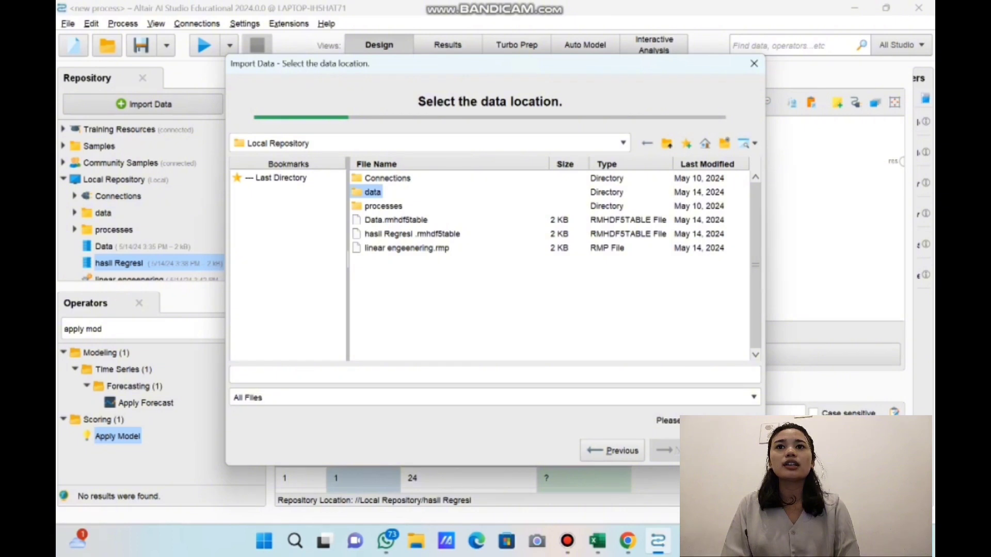
double_click(372, 192)
left_click(408, 178)
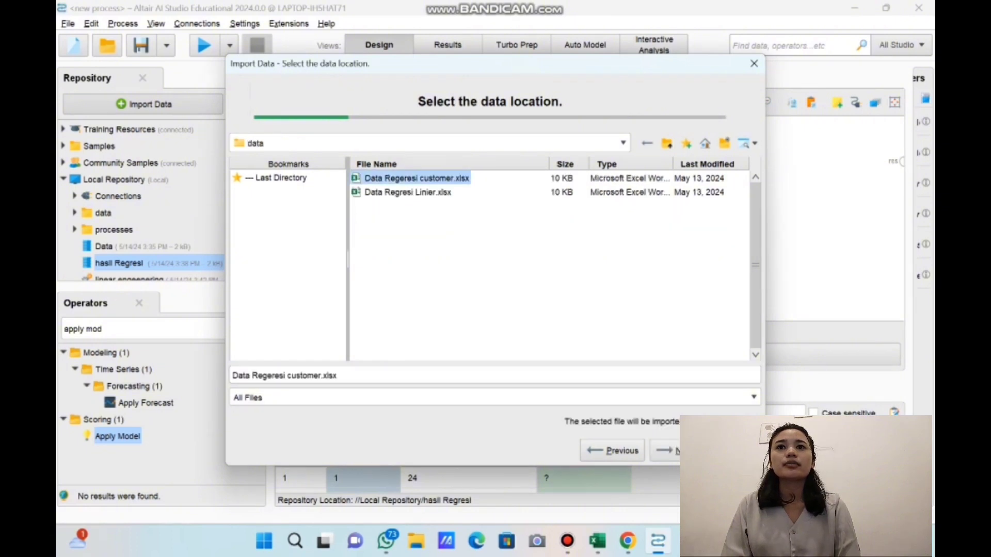
Step: Accept Sheet1 cell range A:E with header row 1 and the default column formats for the import
left_click(665, 451)
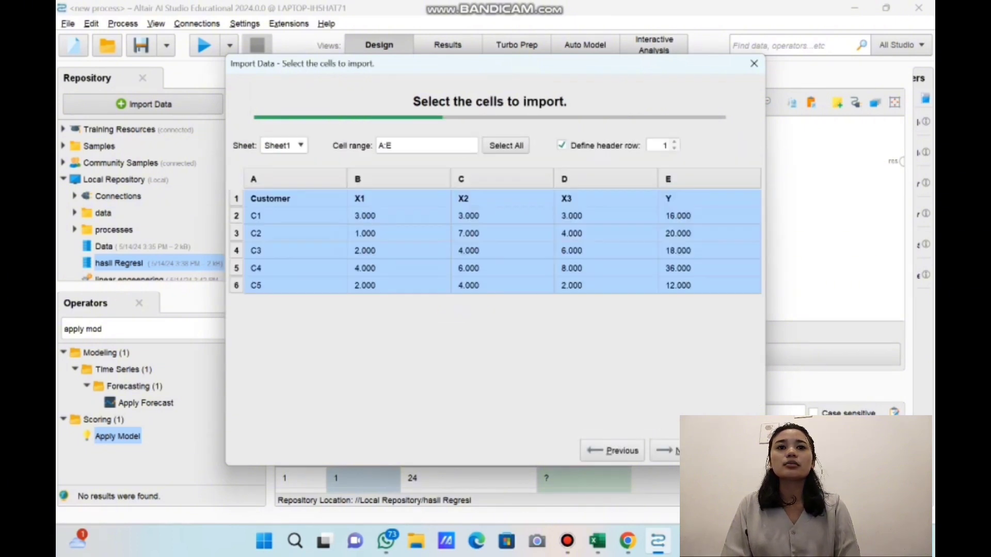
left_click(665, 450)
left_click(665, 449)
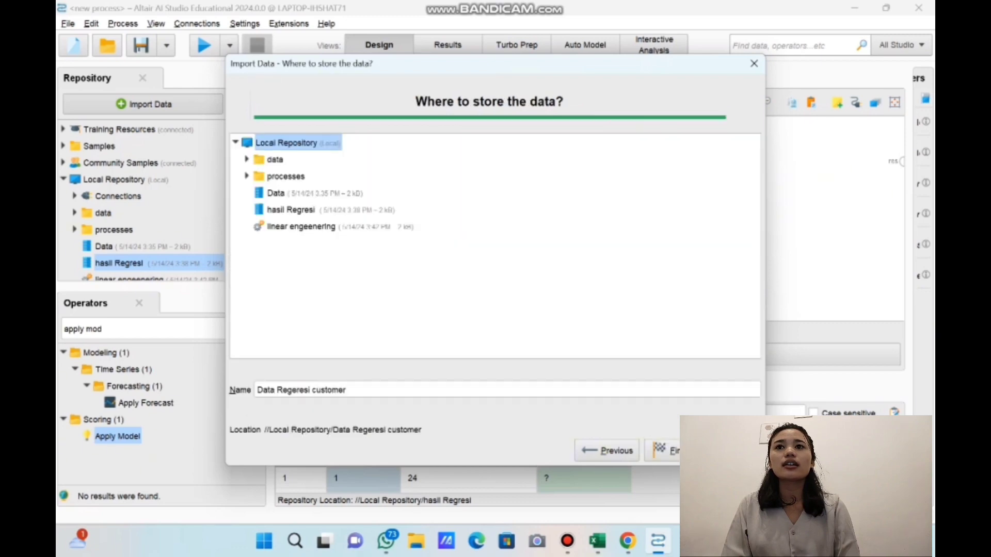
Step: Store the imported customer data in the Local Repository under the name Linear
key("BackSpace")
key("BackSpace")
key("BackSpace")
key("BackSpace")
key("BackSpace")
key("BackSpace")
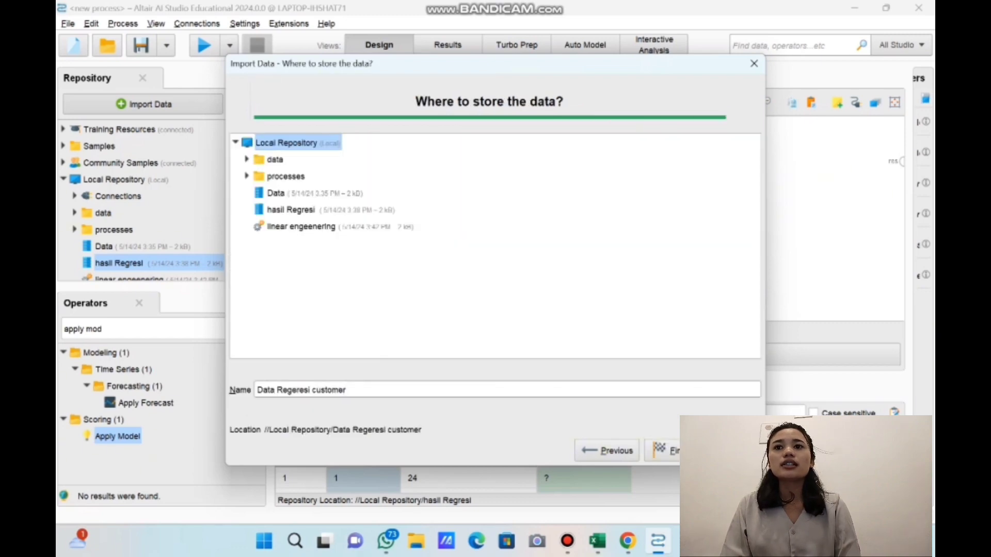
key("BackSpace")
key("BackSpace")
key("BackSpace")
key("BackSpace")
key("BackSpace")
key("BackSpace")
key("BackSpace")
key("BackSpace")
key("BackSpace")
key("BackSpace")
key("BackSpace")
key("BackSpace")
key("BackSpace")
key("BackSpace")
key("BackSpace")
key("BackSpace")
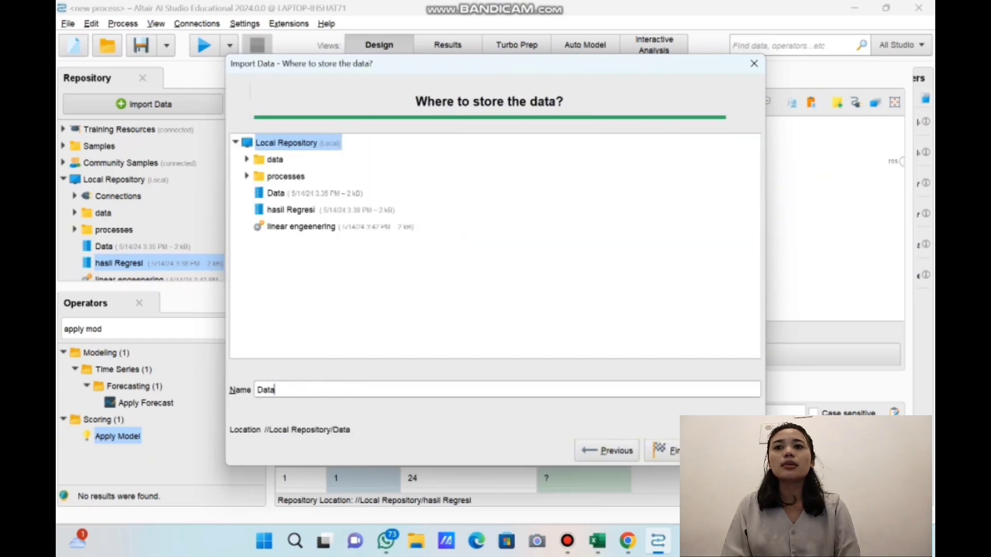
type("Linear")
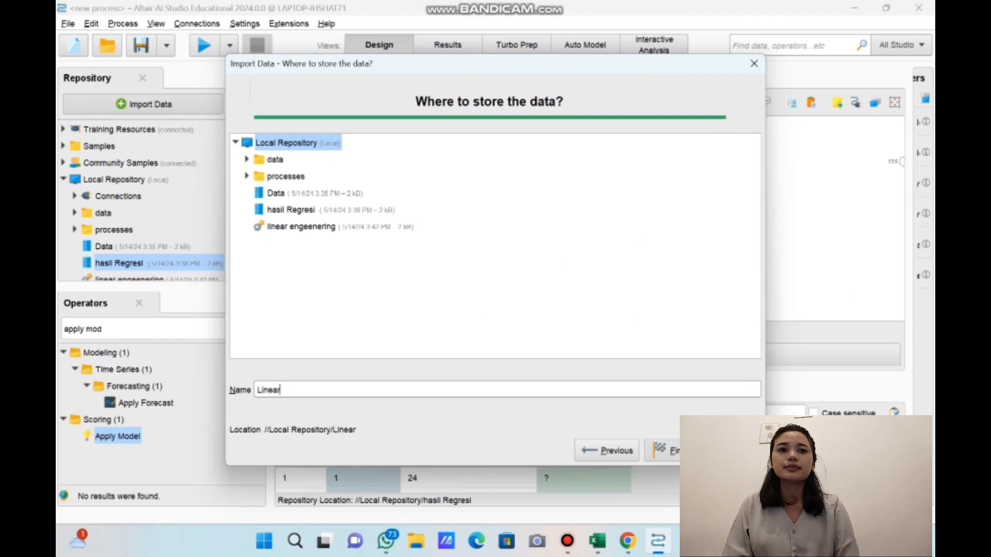
left_click(666, 450)
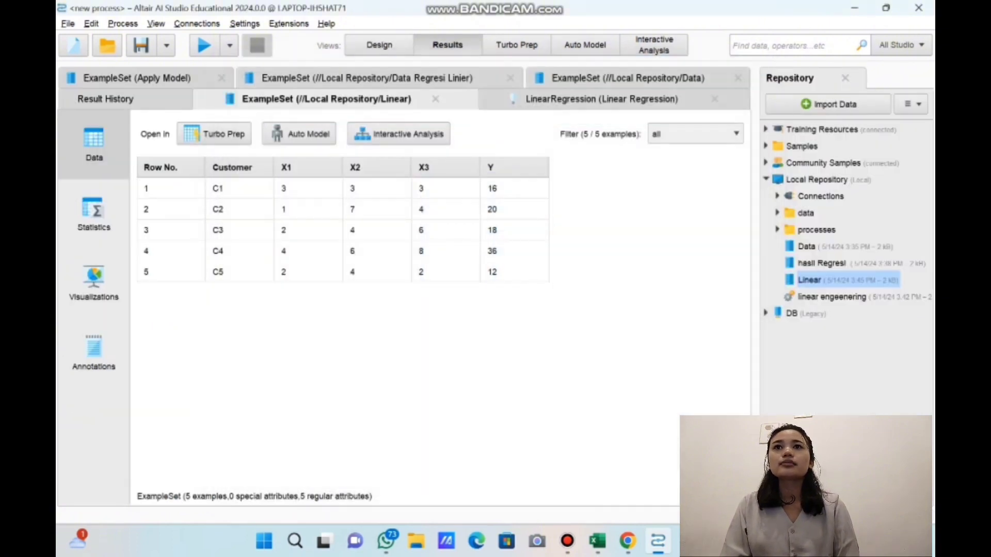
Step: Add the Linear dataset and a Linear Regression operator to the empty process, with the Retrieve operator spaced out before the regression
left_click(380, 45)
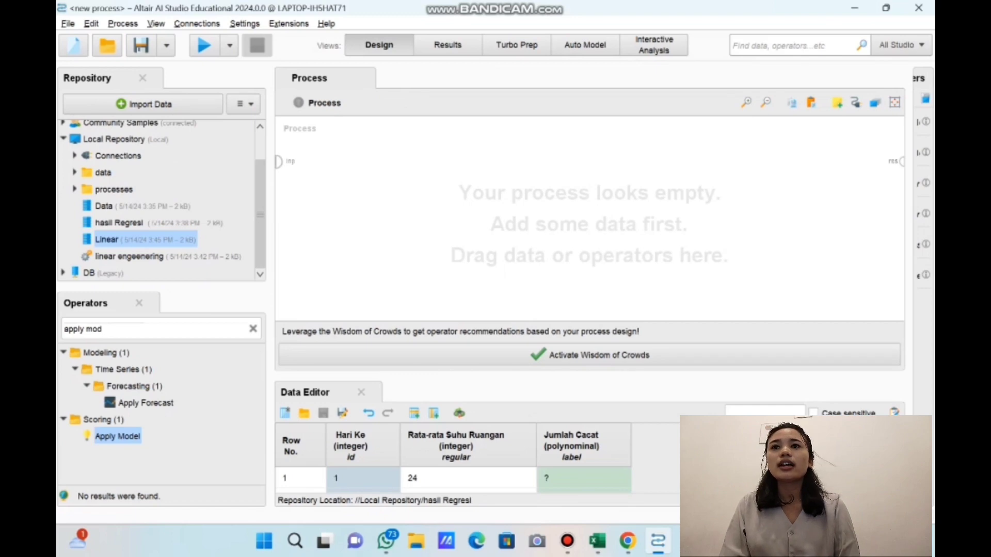
left_click_drag(107, 240, 430, 170)
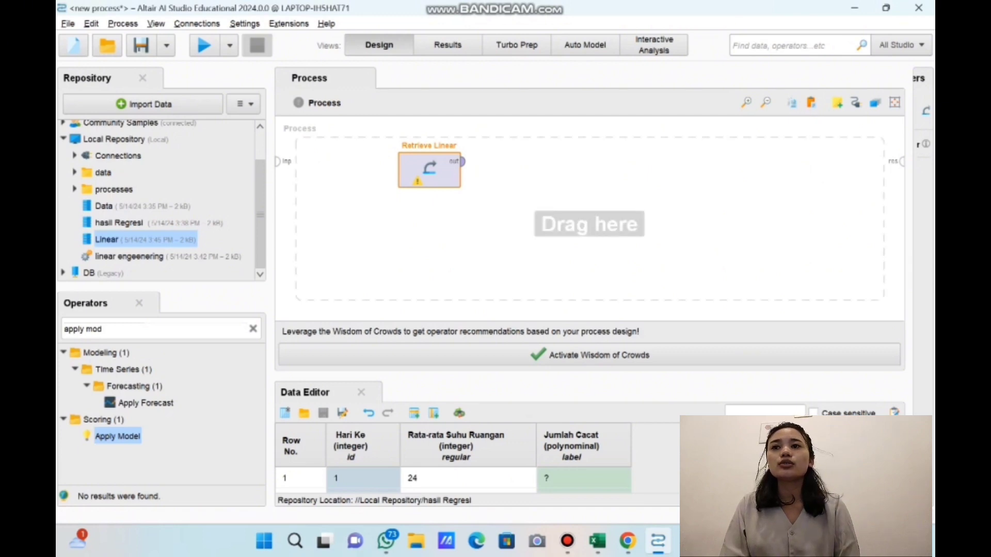
left_click(253, 328)
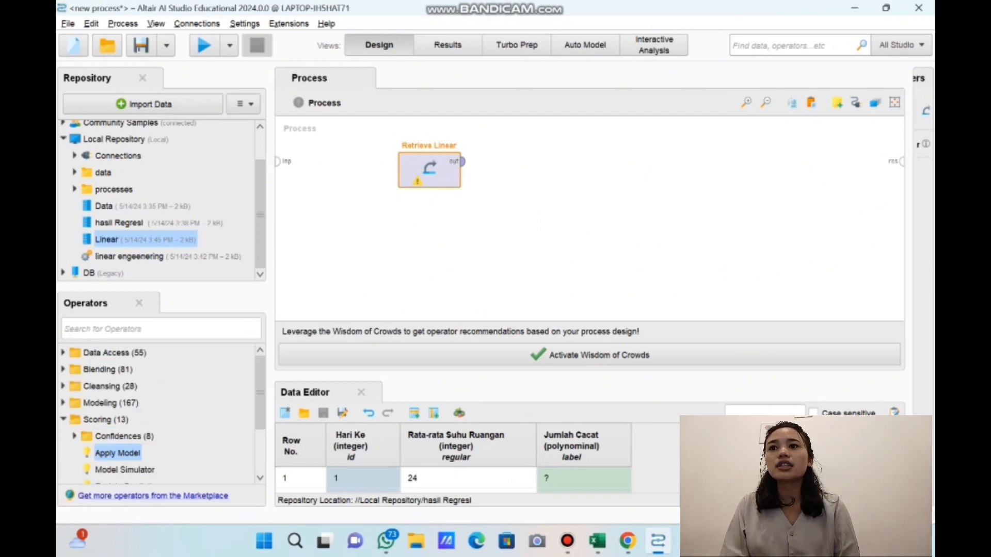
type("linear re")
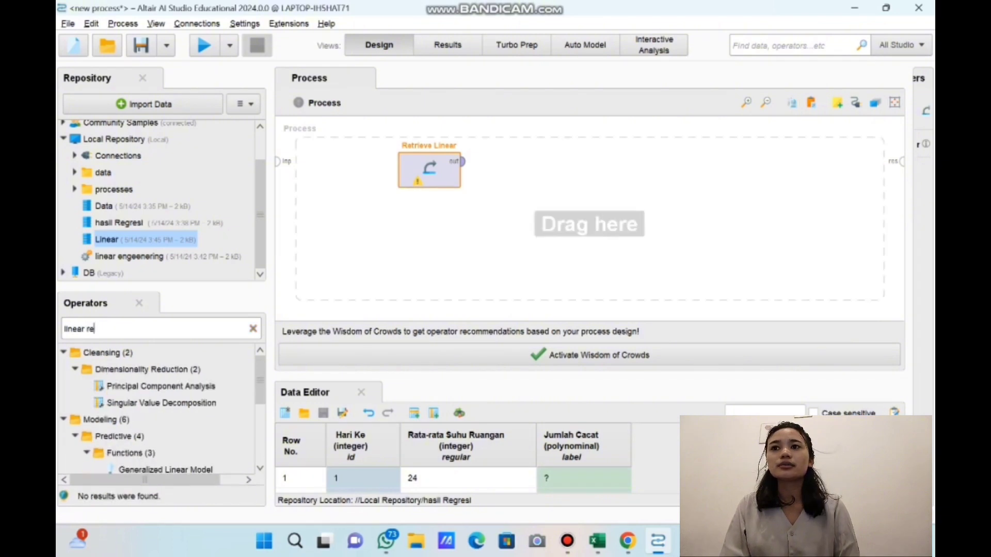
scroll(155, 407, "down", 1)
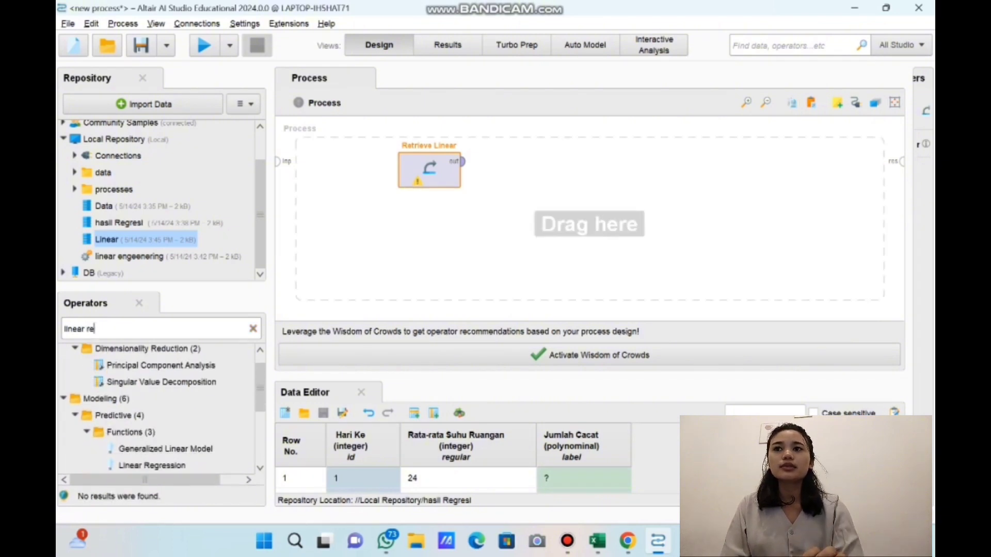
left_click_drag(152, 465, 521, 179)
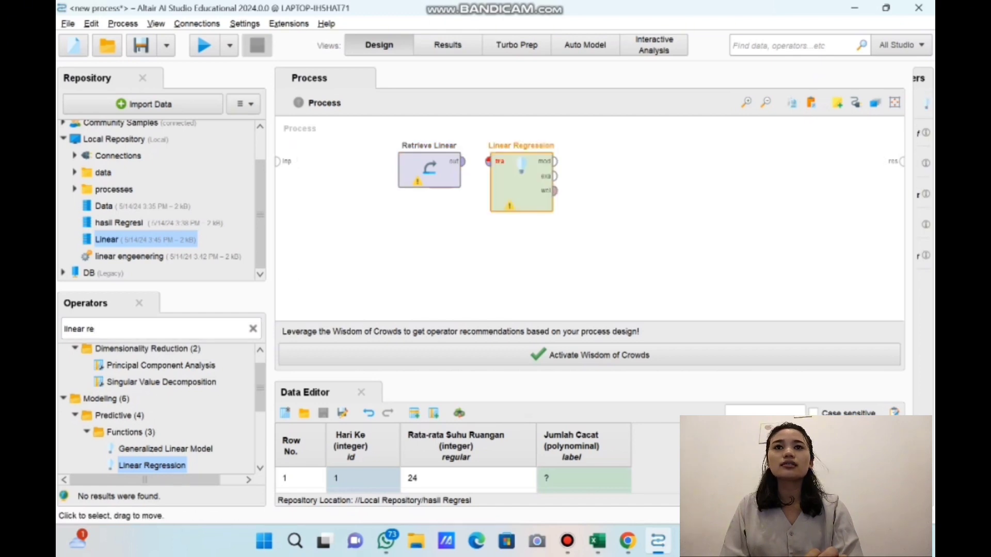
left_click_drag(429, 170, 383, 170)
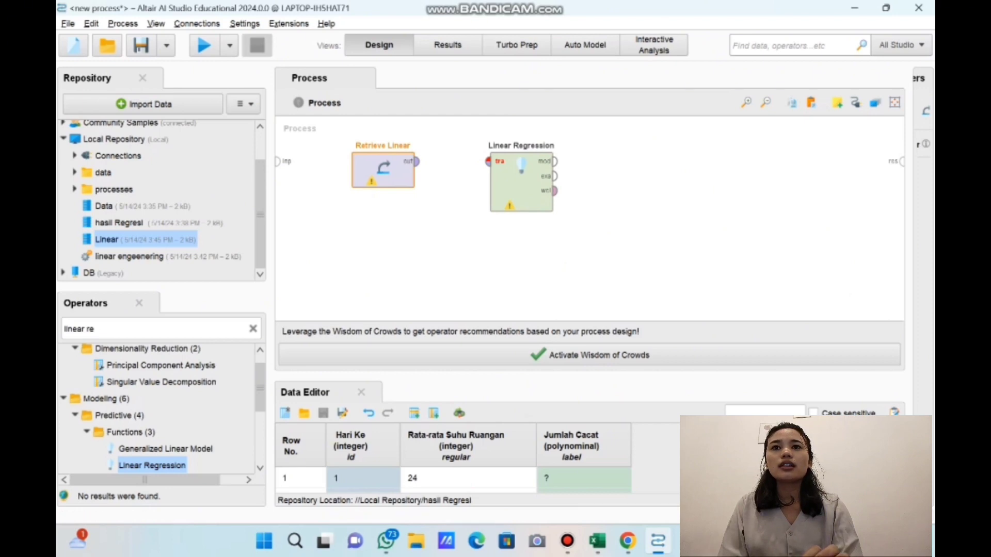
Step: Load the Linear dataset from the Local Repository for editing in the Data Editor
left_click(303, 413)
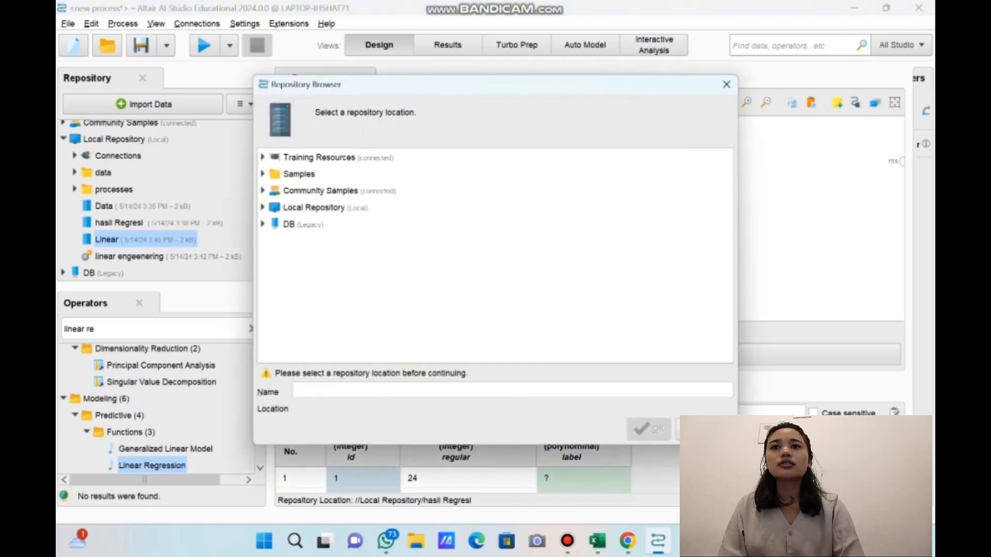
double_click(313, 208)
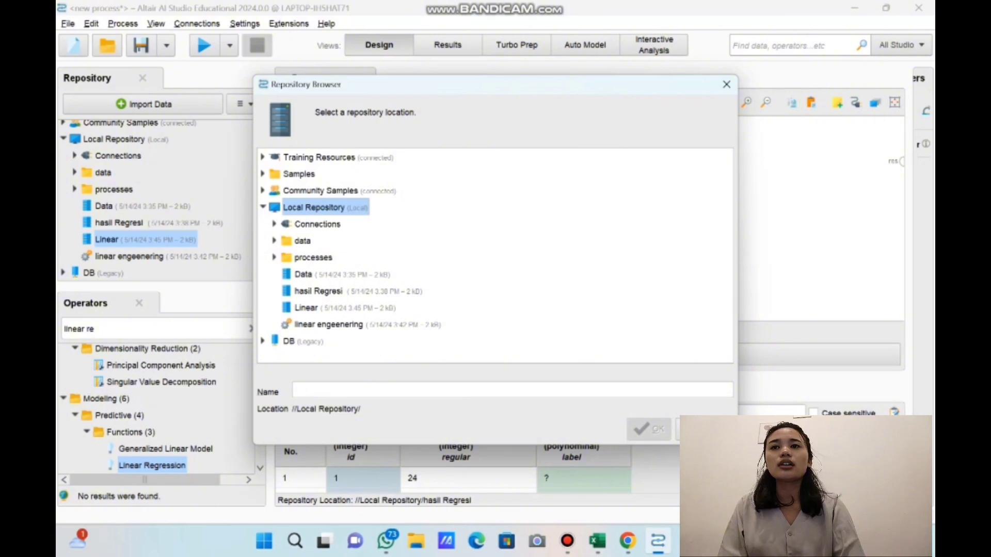
left_click(306, 308)
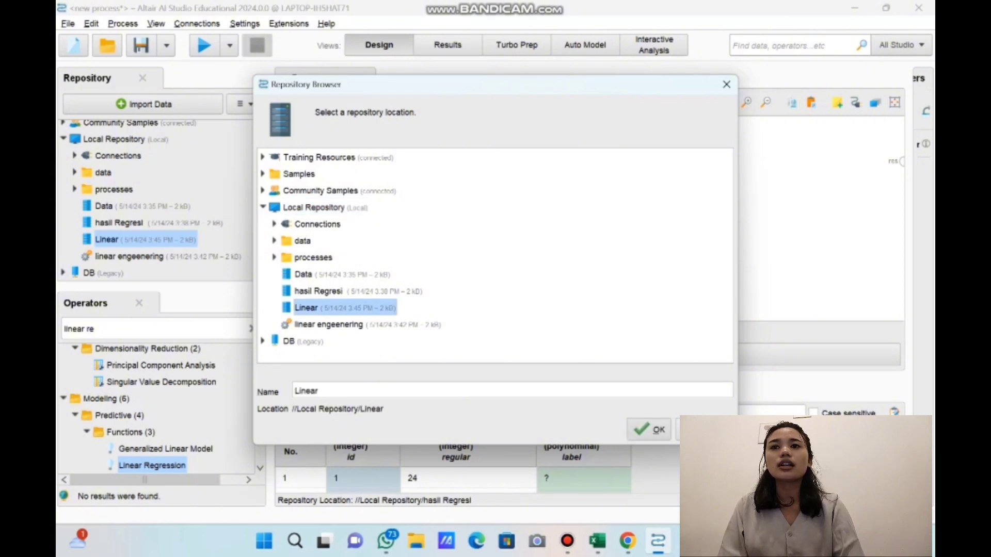
left_click(648, 429)
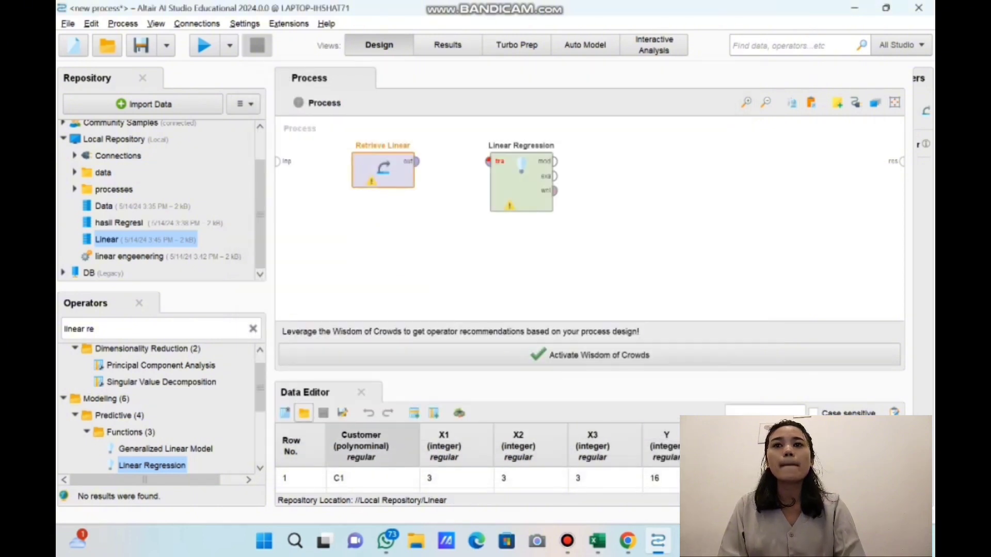
Step: Set the Customer attribute's special role to id
right_click(398, 447)
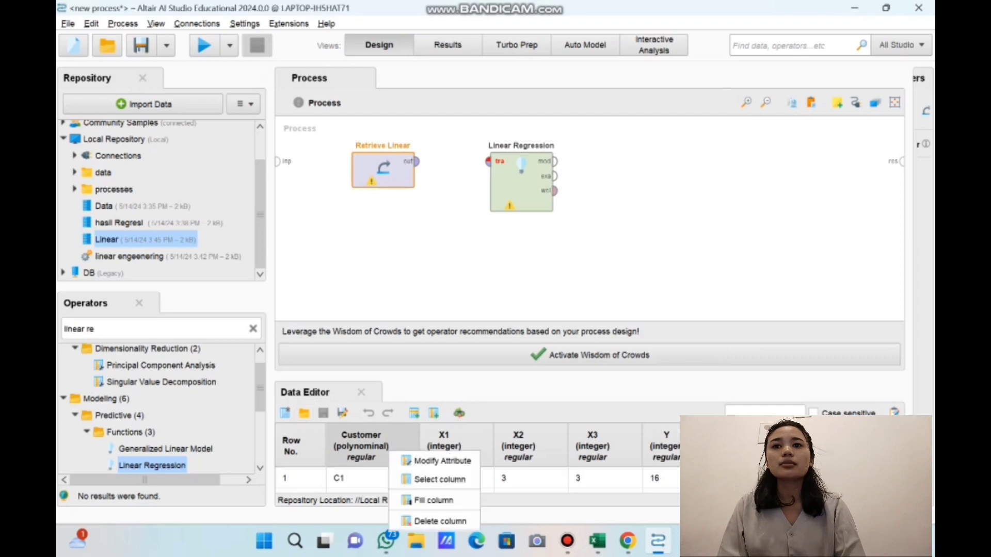
left_click(454, 460)
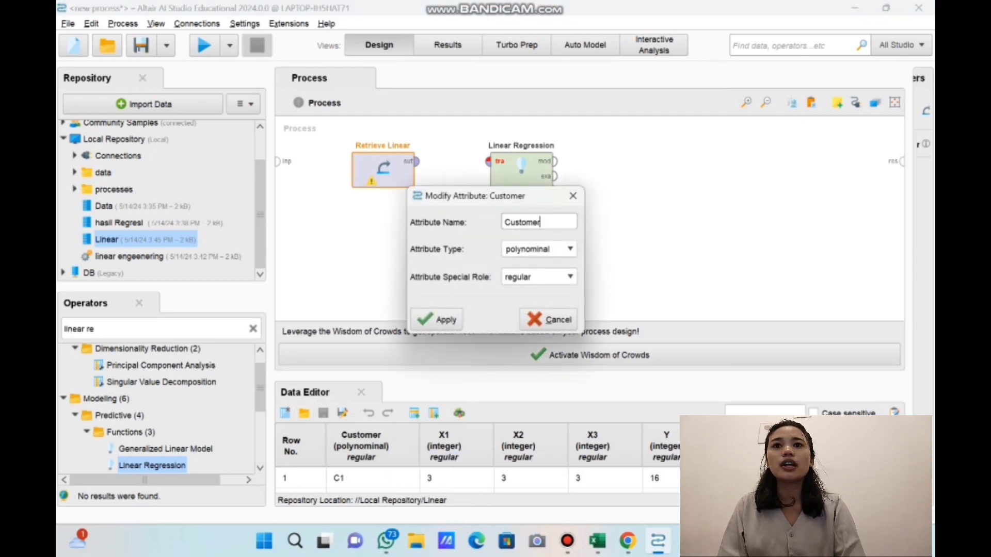
left_click(570, 277)
left_click(570, 277)
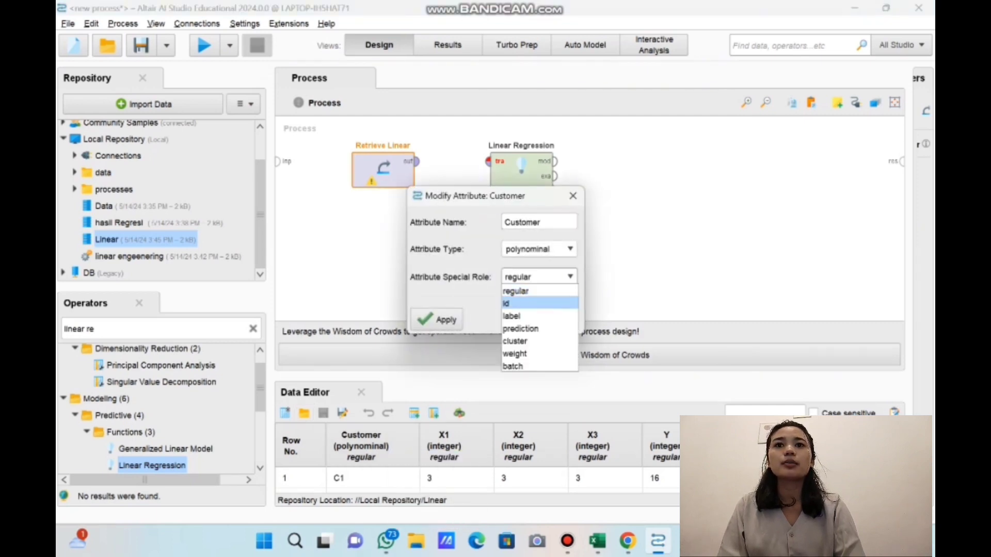
left_click(516, 301)
left_click(437, 320)
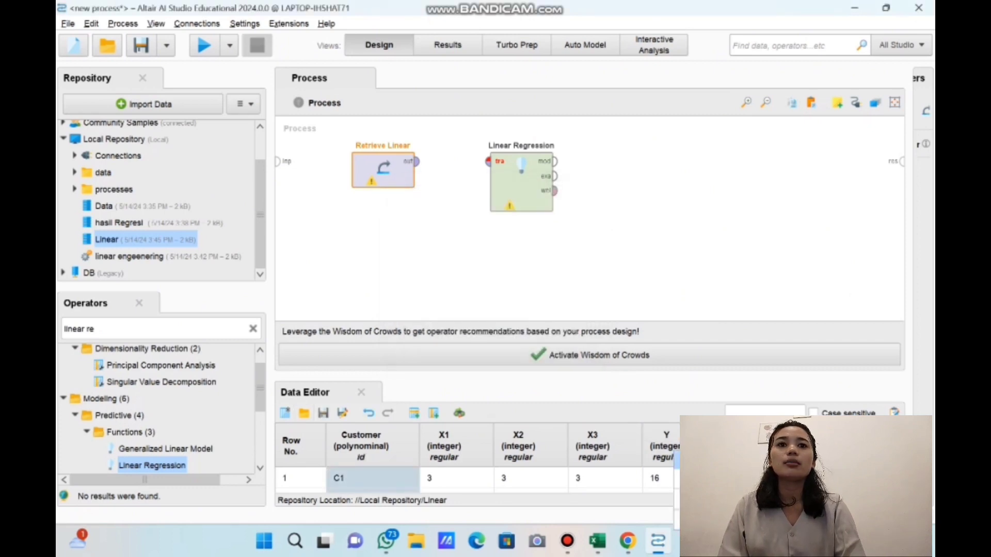
Step: Set the Y attribute's special role to label and save the edited Linear dataset
left_click(663, 447)
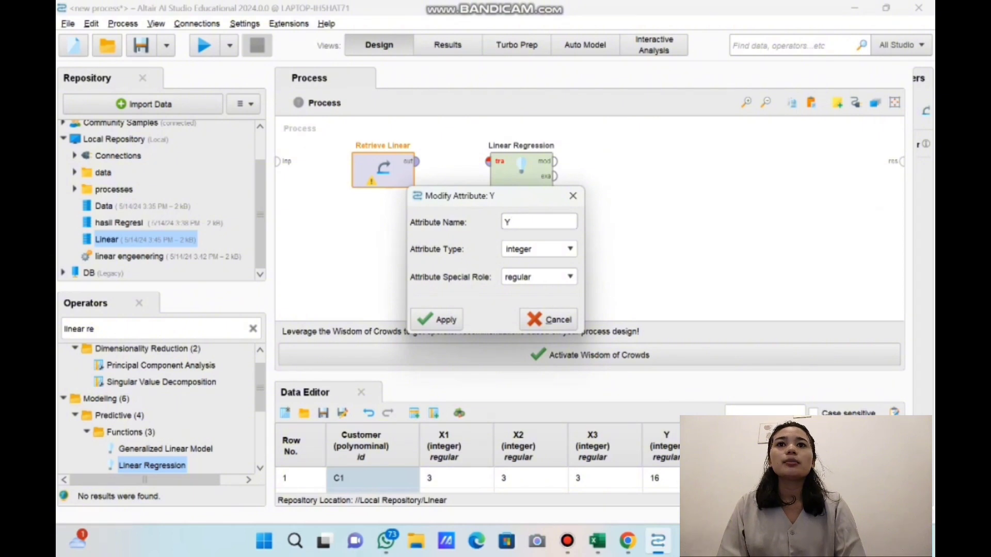
left_click(570, 278)
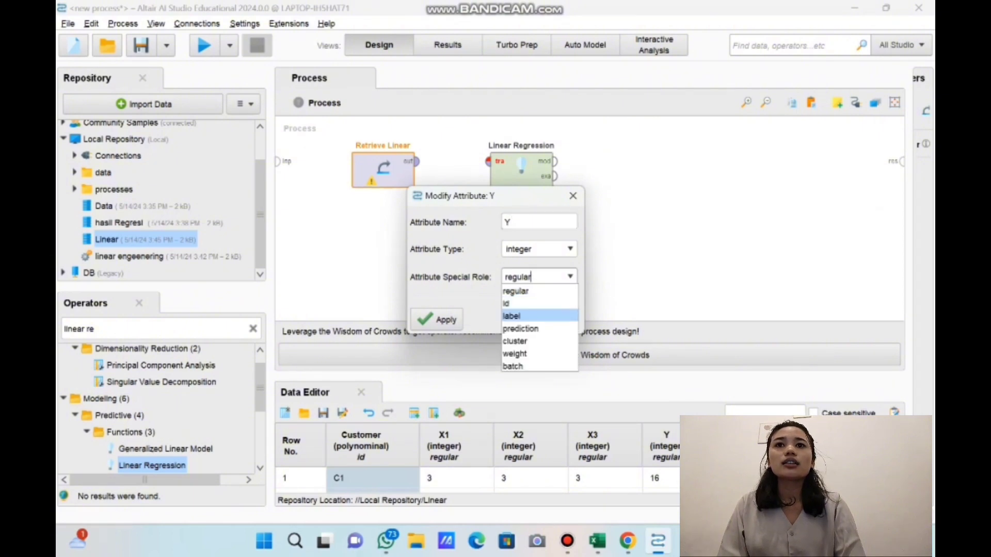
left_click(512, 316)
left_click(437, 320)
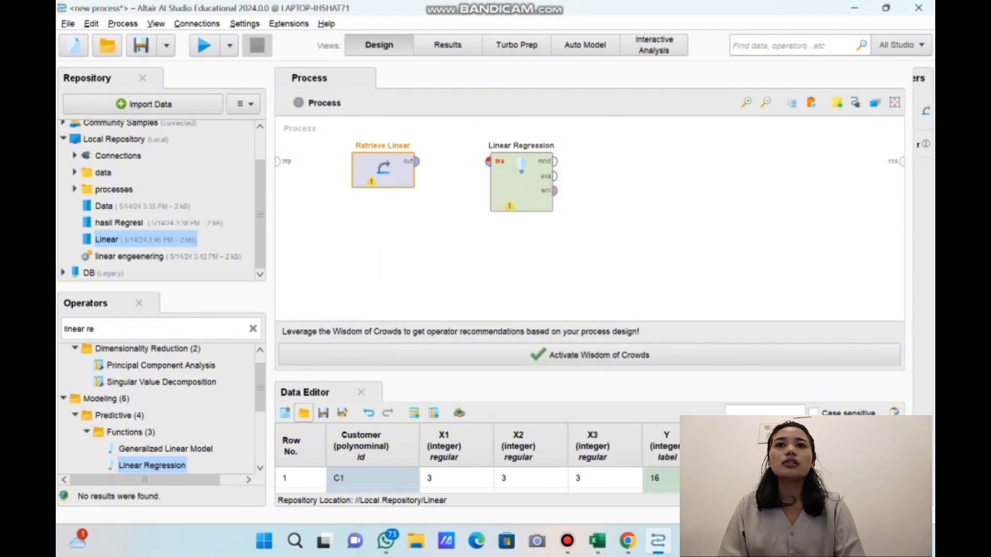
left_click(323, 413)
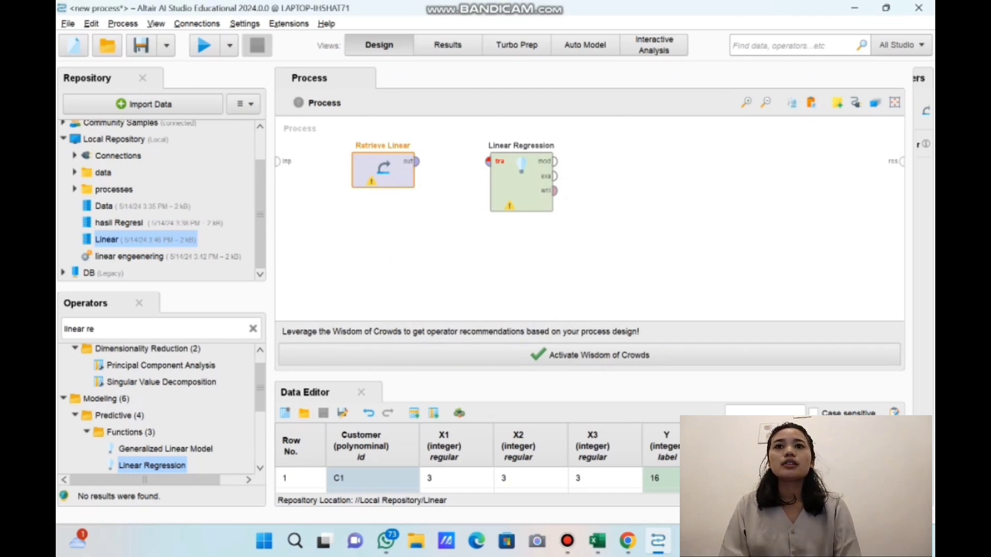
Step: Connect Retrieve Linear to Linear Regression's training input and its model output to the process result, and run the process
left_click(417, 162)
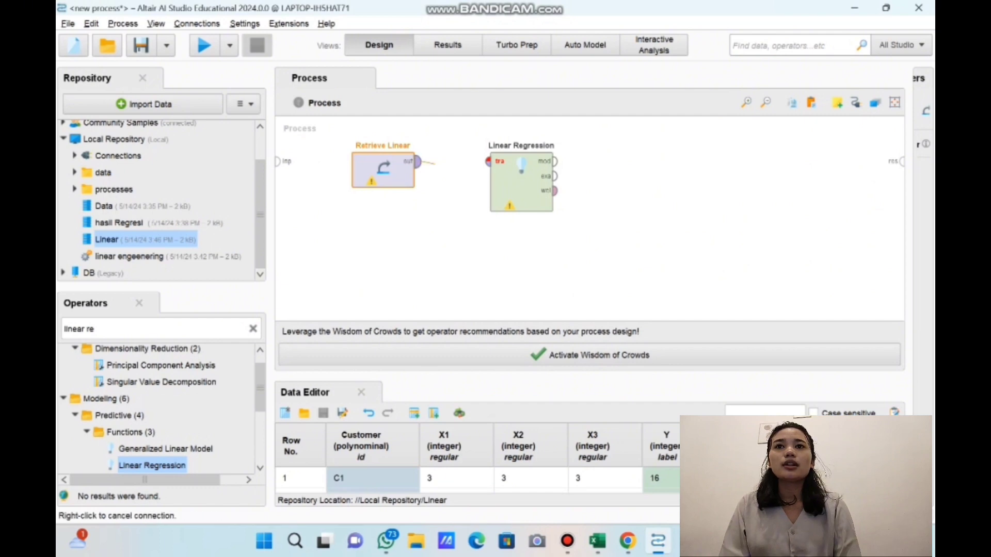
left_click(488, 162)
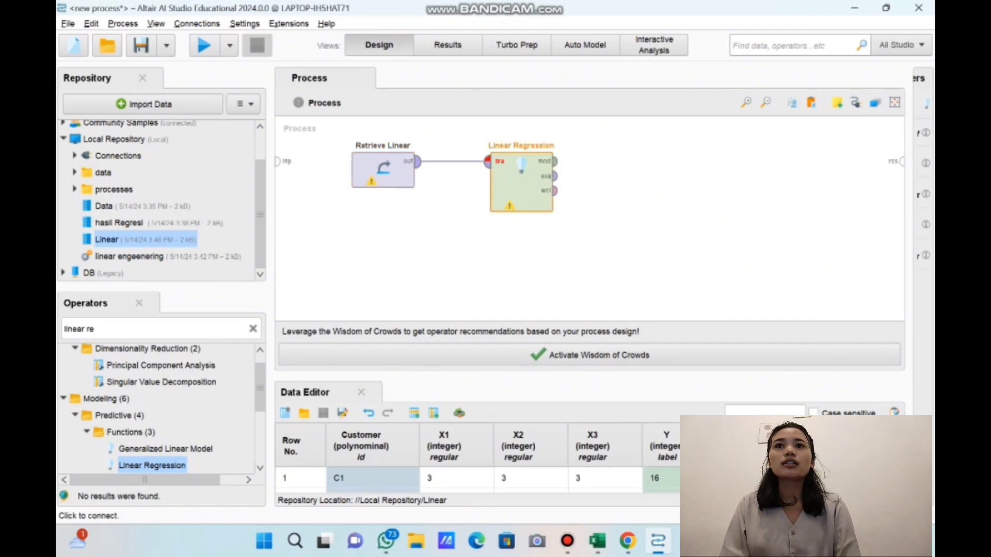
mouse_move(489, 161)
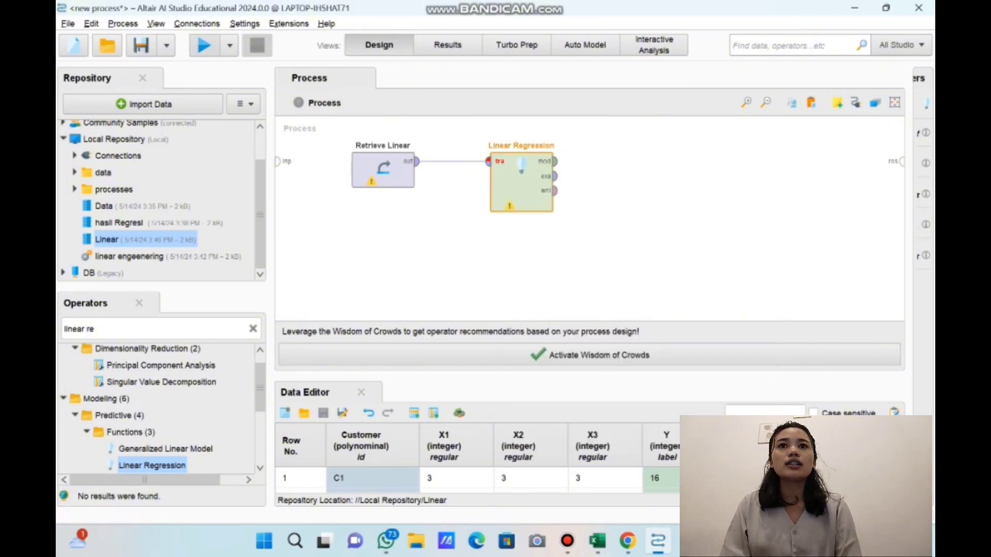
left_click_drag(555, 161, 902, 161)
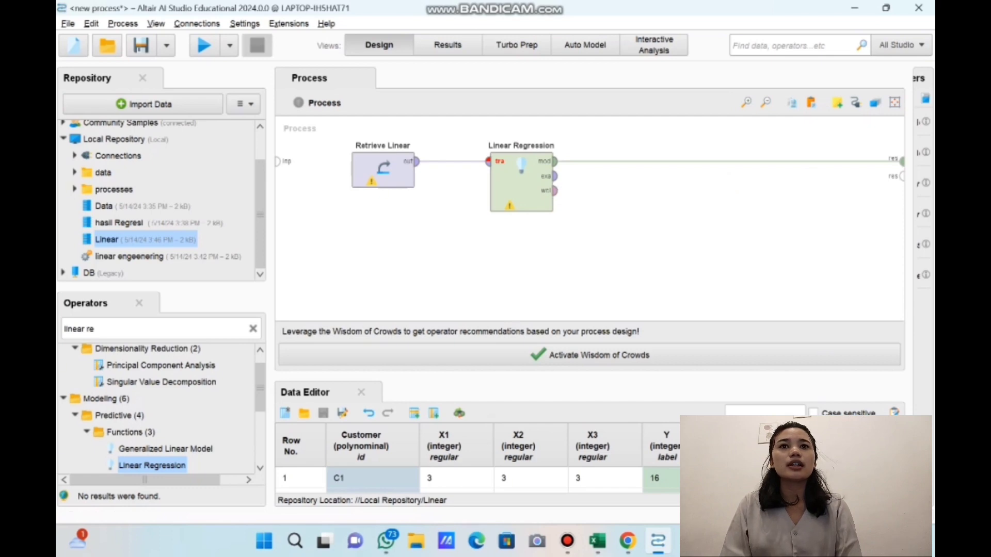
left_click(205, 45)
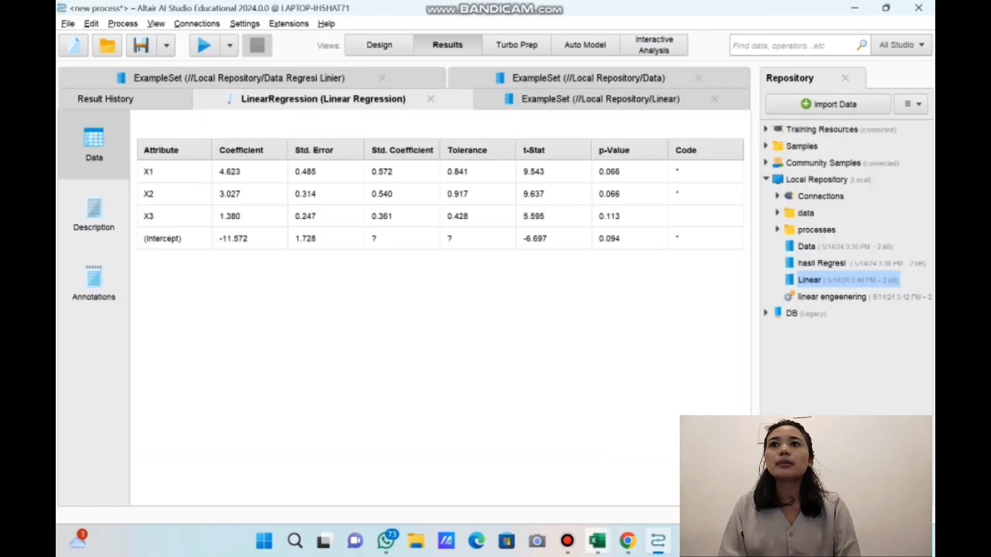
Step: Compare the regression coefficients and intercept for X1, X2 and X3 with the A and B values calculated in the Tugas Estimasi Kelompok Excel workbook
mouse_move(597, 541)
left_click(671, 454)
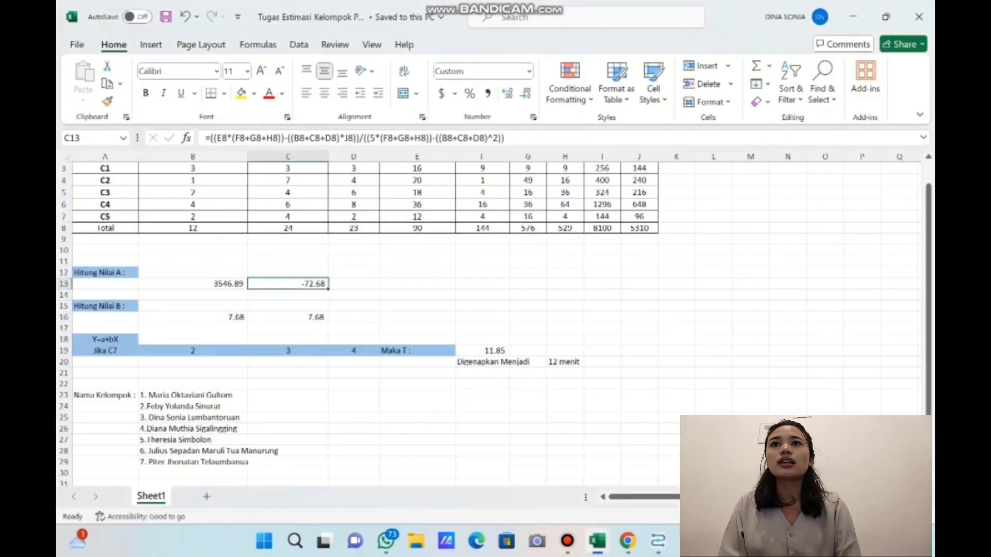
scroll(489, 327, "up", 1)
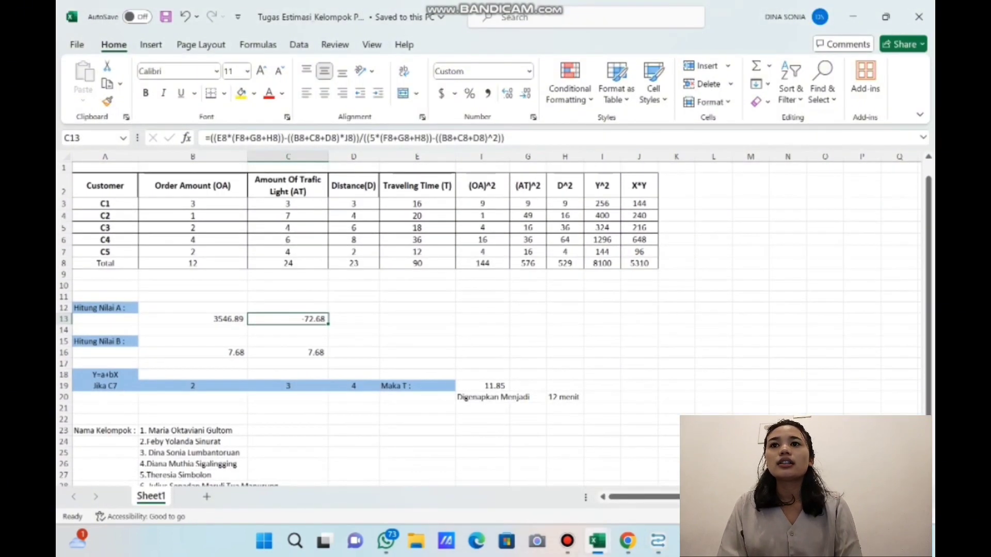
mouse_move(628, 540)
left_click(658, 541)
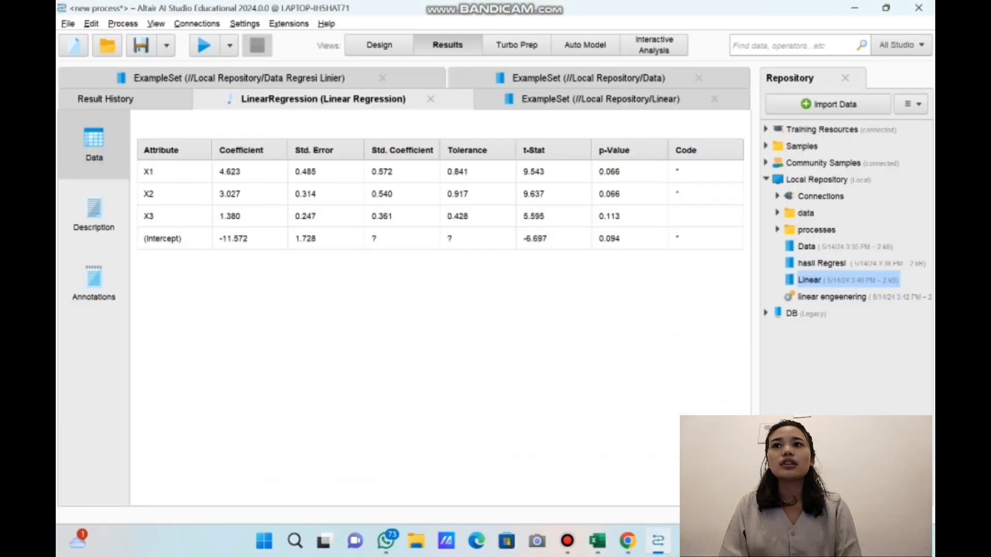
left_click(658, 541)
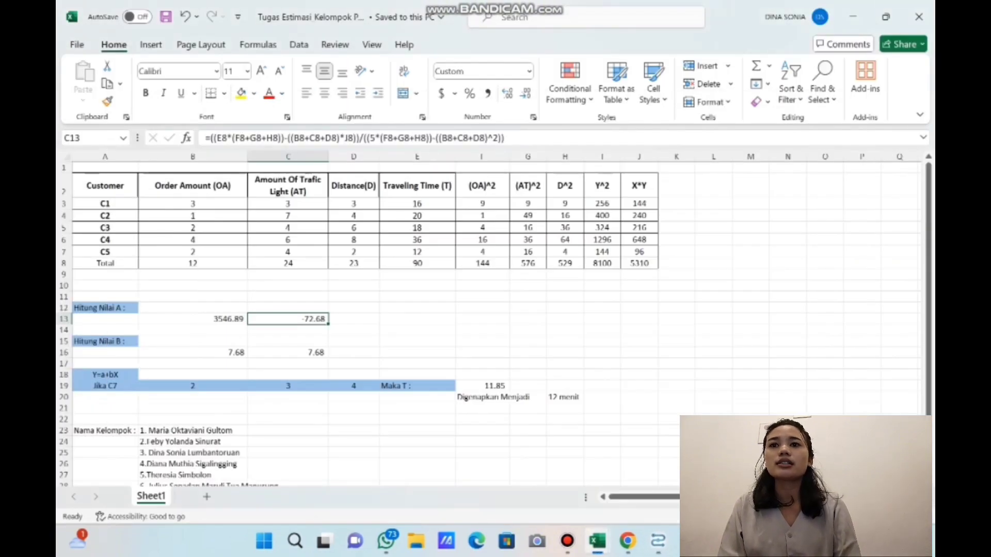
left_click(658, 540)
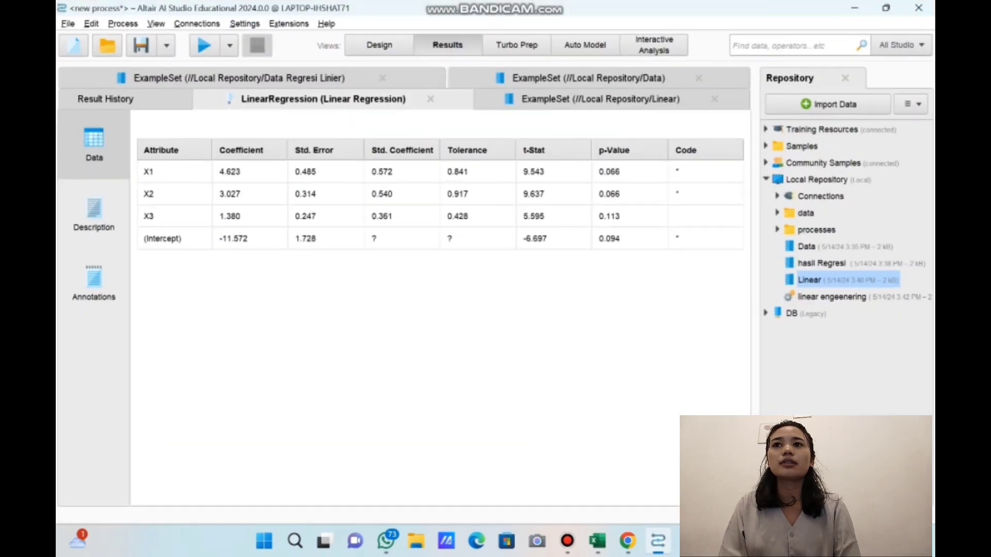
key("alt+Tab")
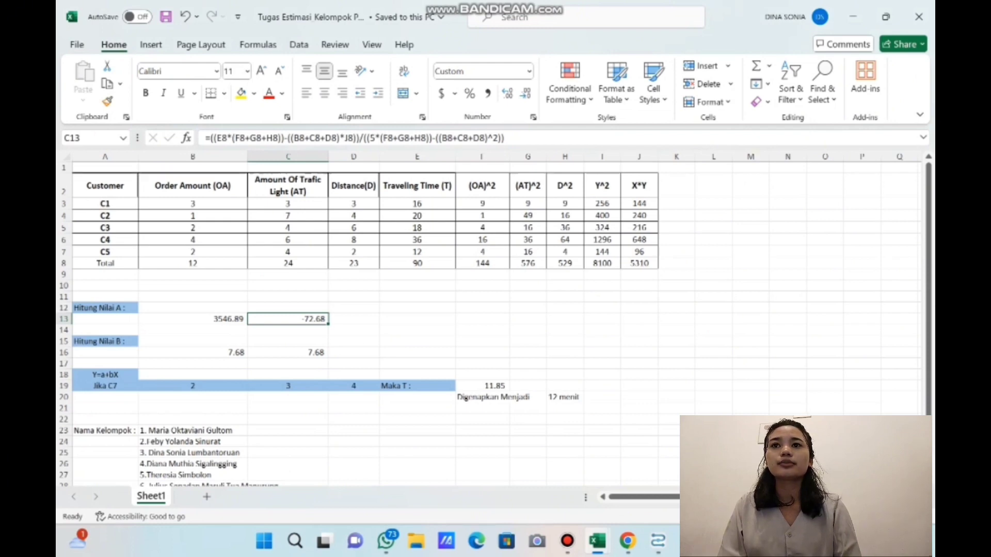
key("alt+Tab")
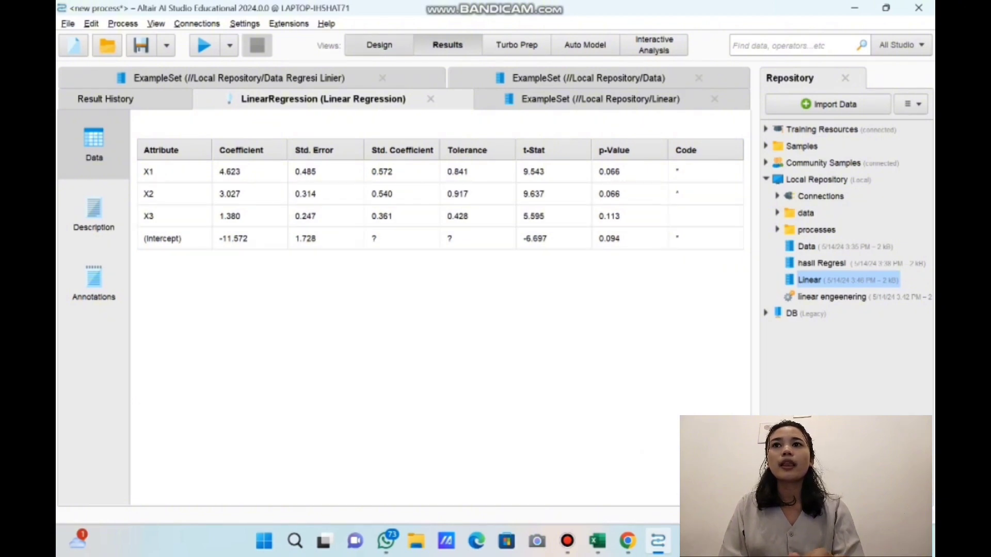
Step: Start importing the Data Regeresi customer.xlsx workbook from the data folder of the Local Repository on the computer
left_click(379, 45)
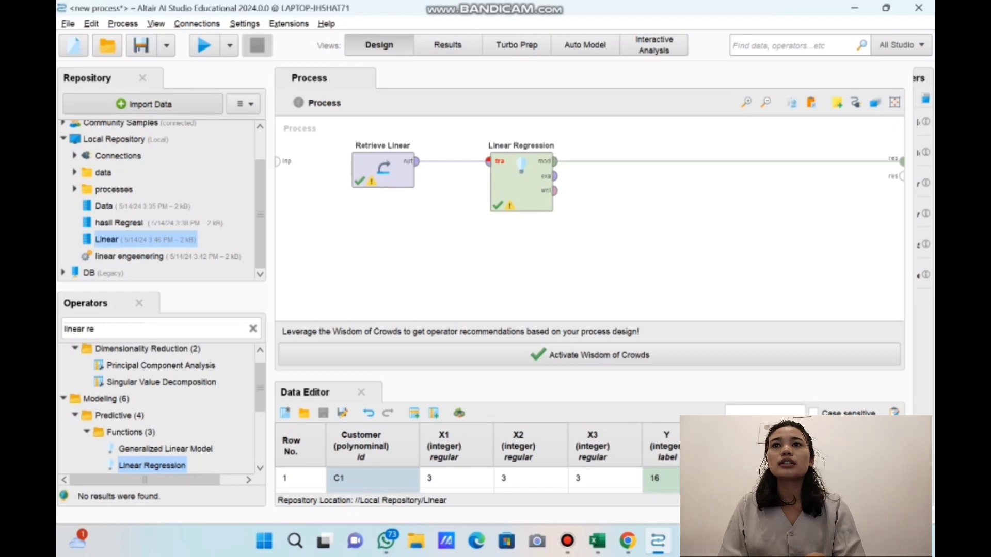
left_click(143, 104)
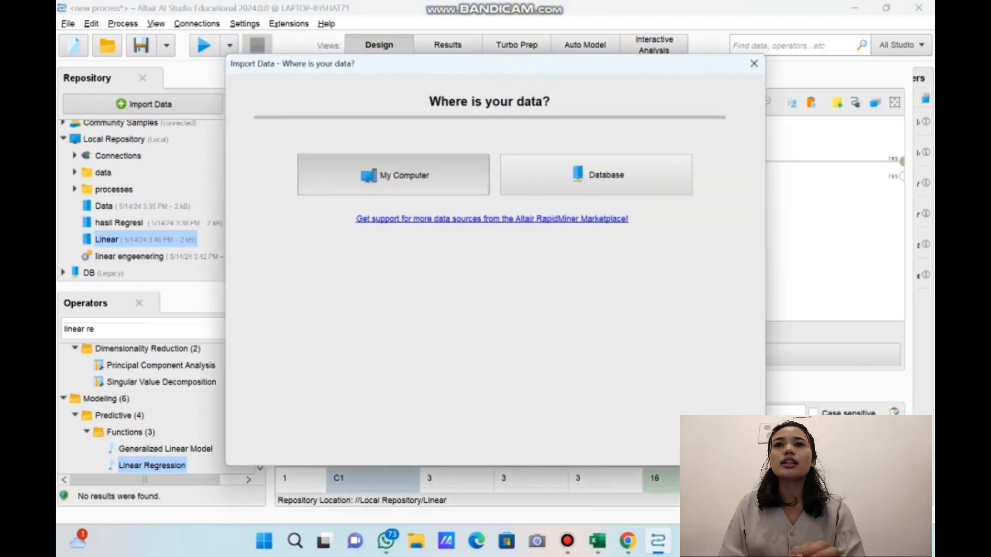
left_click(393, 175)
double_click(395, 178)
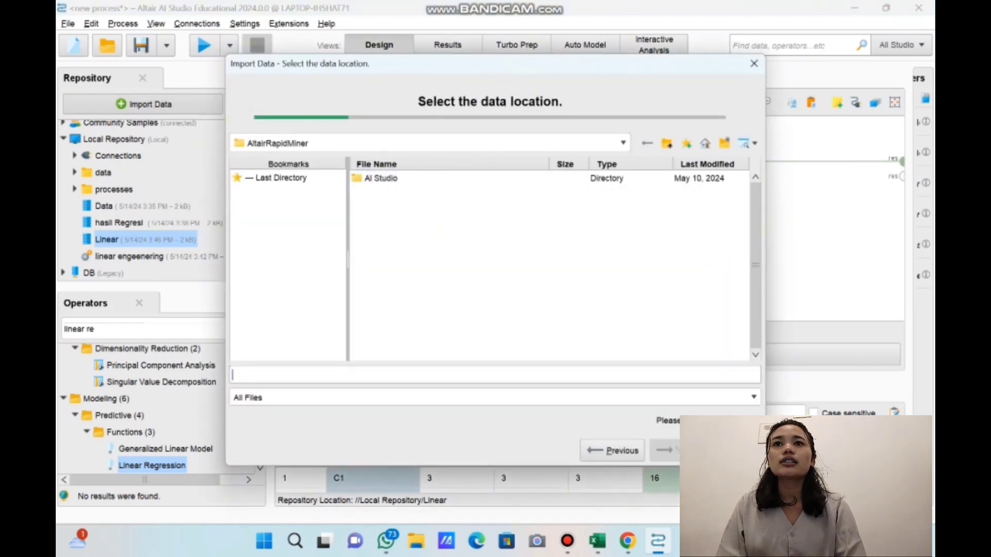
double_click(382, 178)
double_click(382, 178)
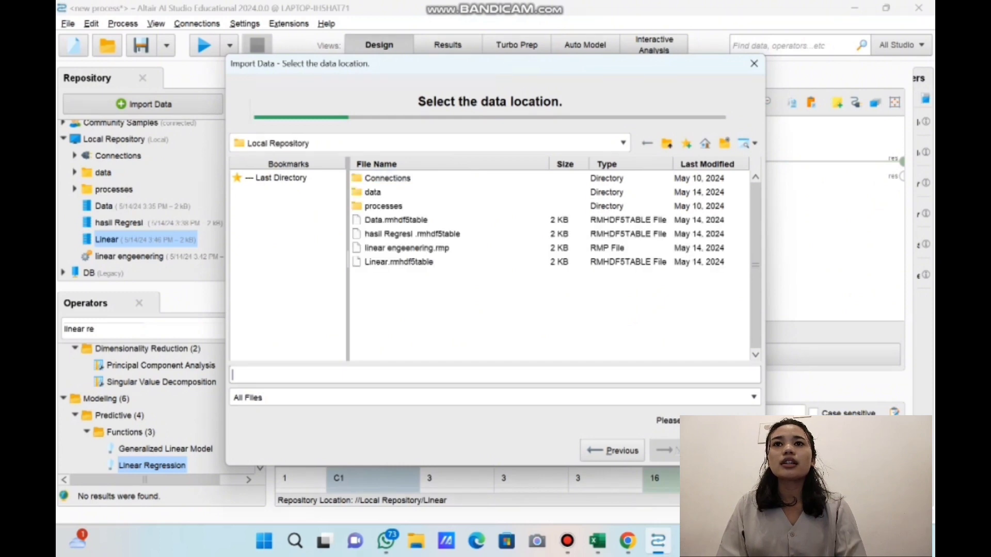
double_click(373, 192)
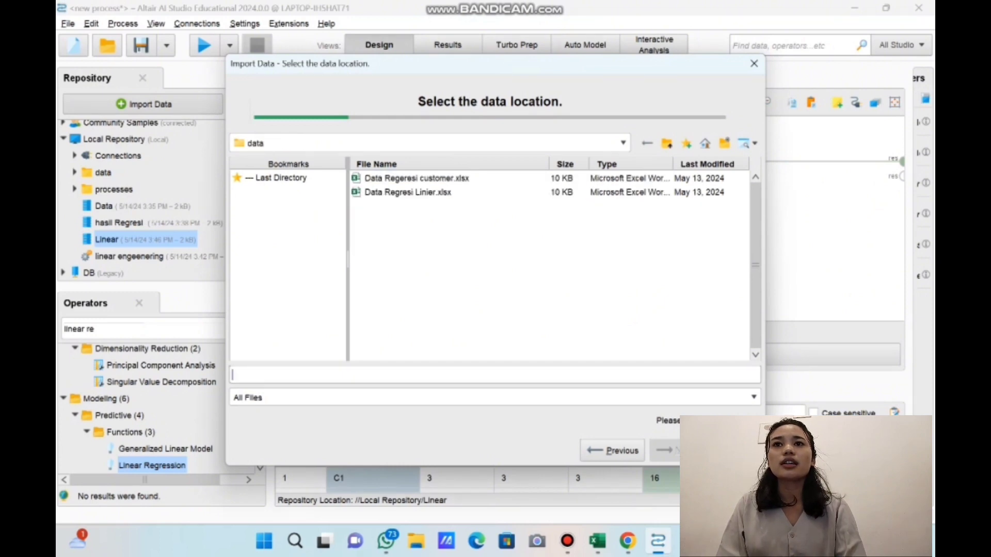
left_click(417, 178)
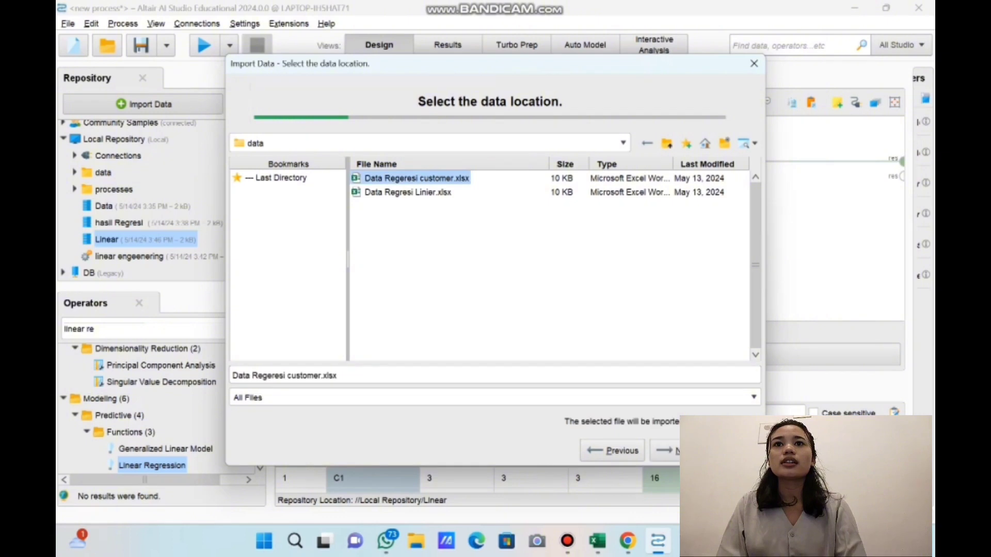
left_click(666, 450)
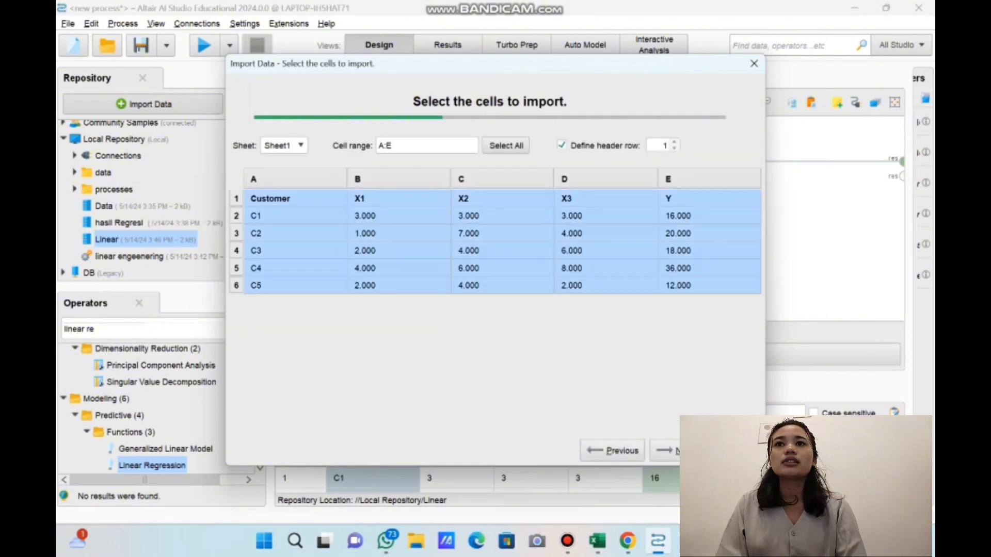
Step: Choose Sheet2 as the sheet to import and accept its cell range and column formats
left_click(300, 145)
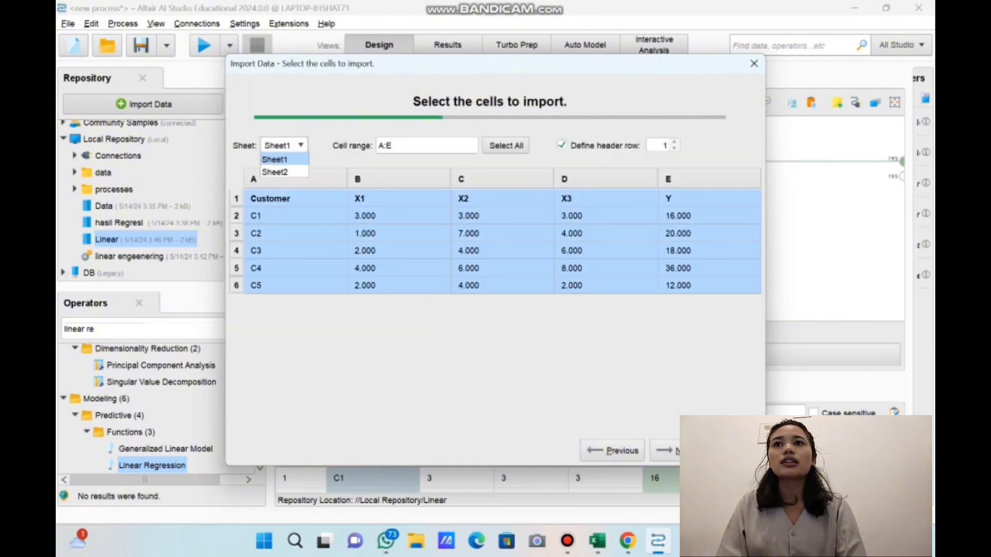
left_click(279, 172)
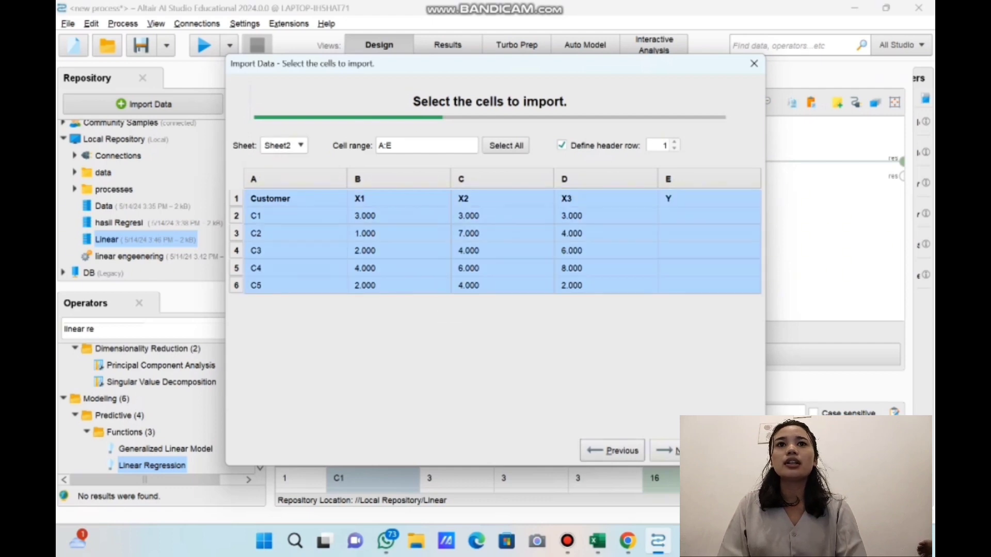
left_click(665, 450)
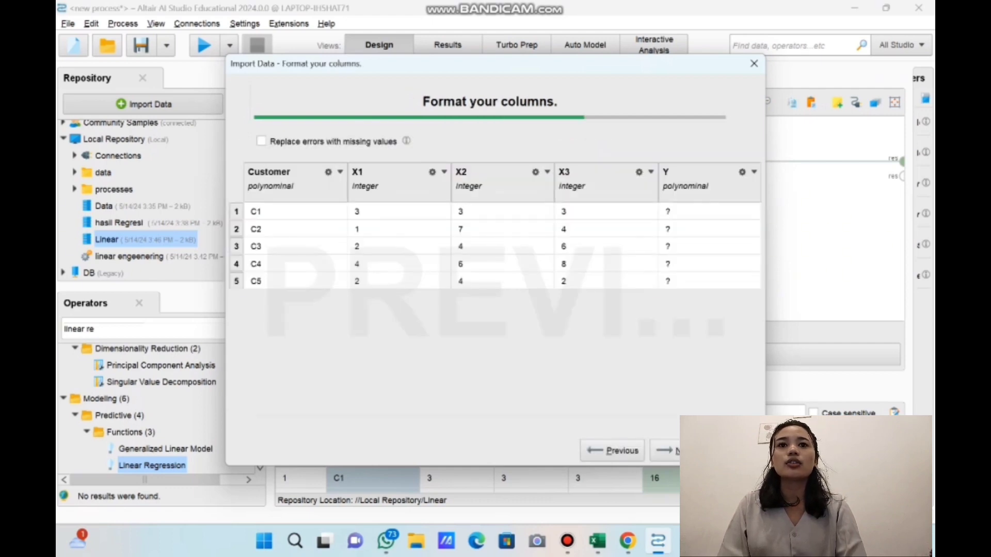
left_click(665, 451)
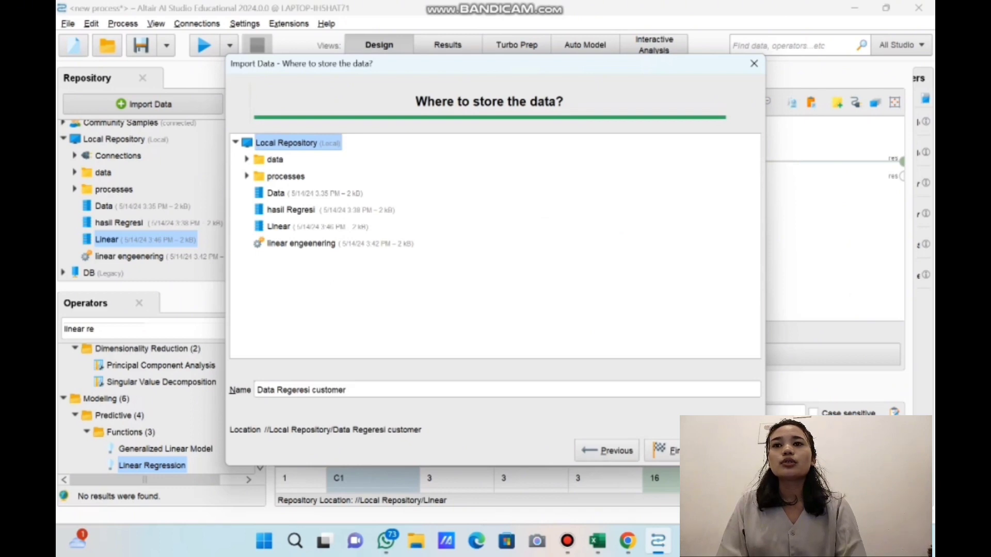
Step: Name the imported dataset Hasil Liner and store it in the Local Repository
key("ctrl+shift+Left")
key("BackSpace")
key("BackSpace")
key("BackSpace")
key("BackSpace")
key("BackSpace")
key("BackSpace")
key("BackSpace")
key("BackSpace")
key("BackSpace")
key("BackSpace")
key("BackSpace")
key("BackSpace")
key("BackSpace")
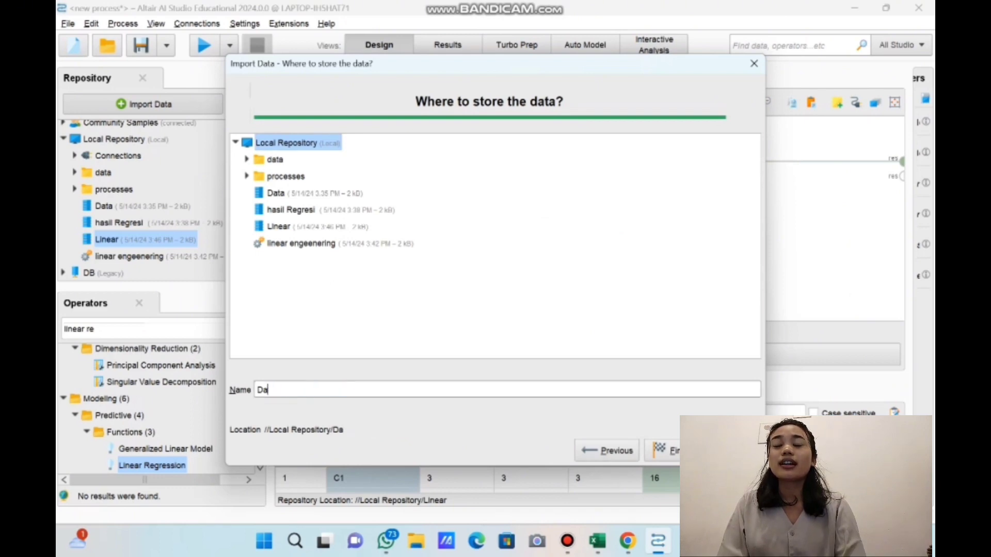
key("BackSpace")
key("BackSpace")
type("Ha")
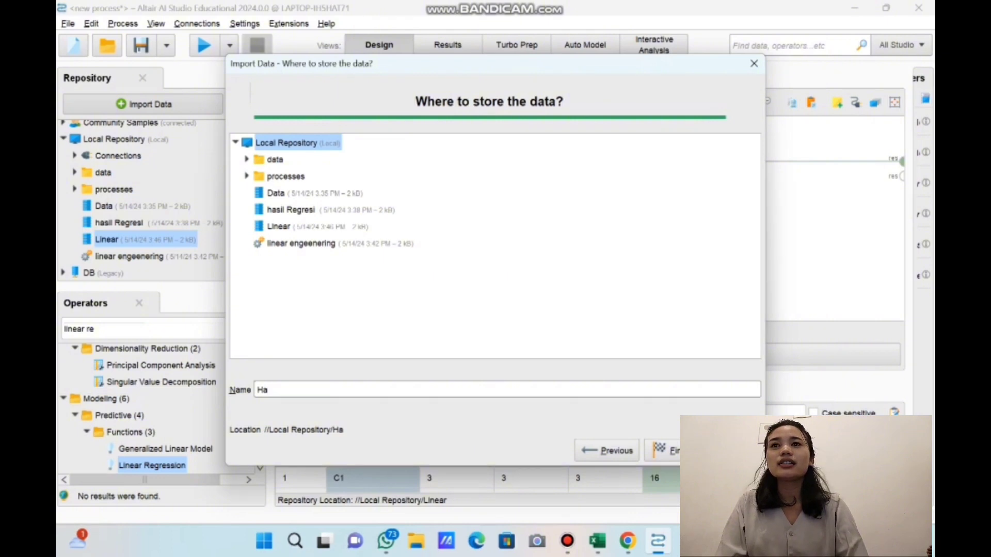
type("sil")
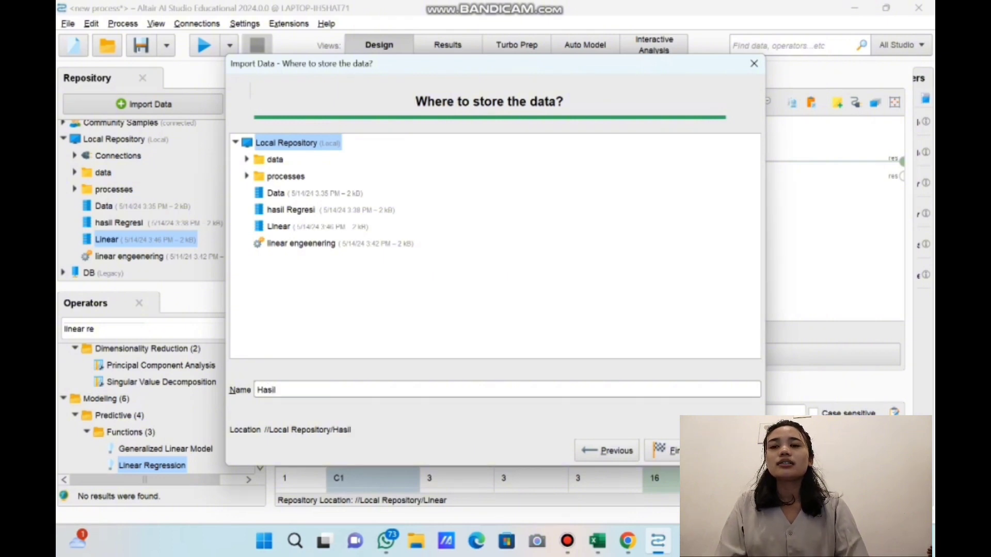
type(" Liner")
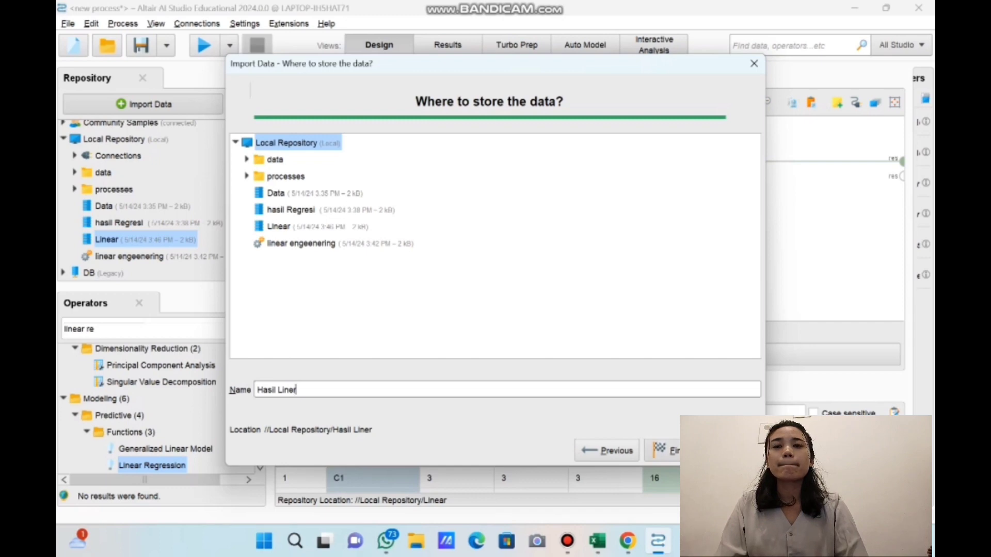
key("Return")
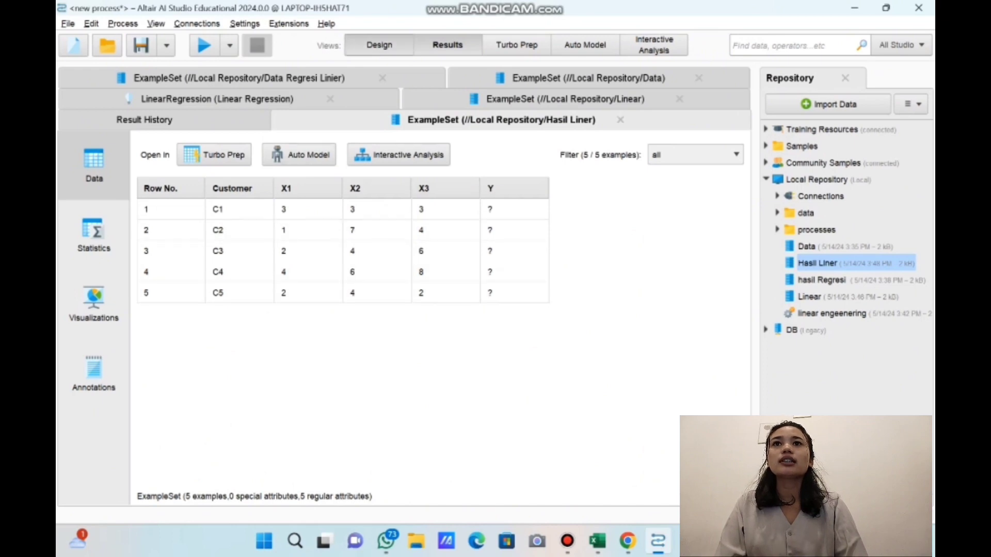
Step: Add the Hasil Liner dataset to the process below Retrieve Linear and clear the operator search
left_click(379, 45)
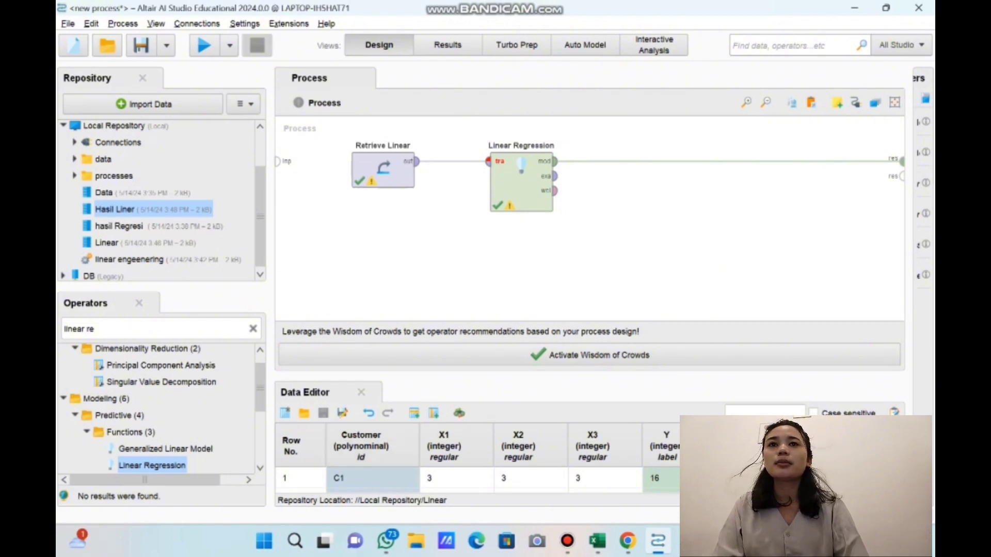
left_click_drag(115, 209, 217, 212)
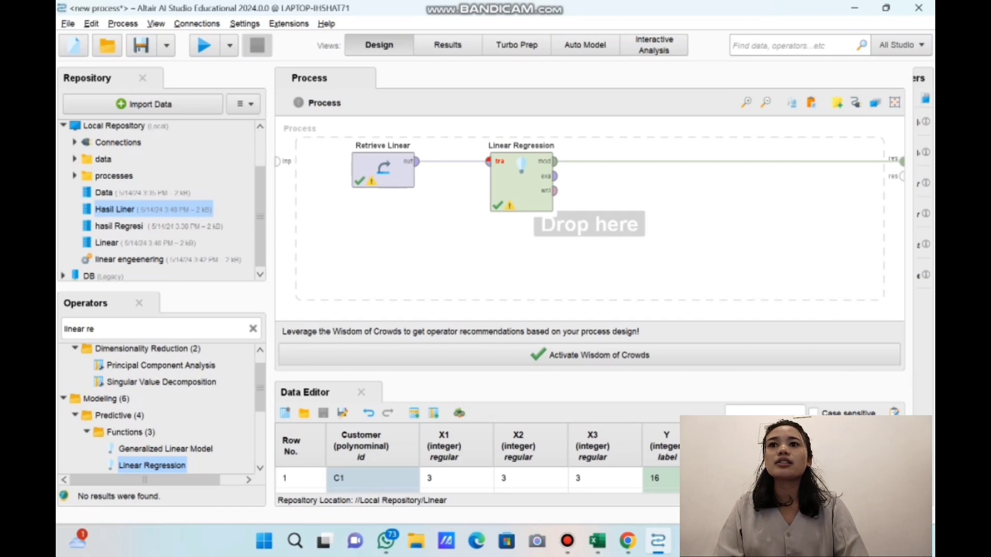
left_click_drag(217, 211, 430, 241)
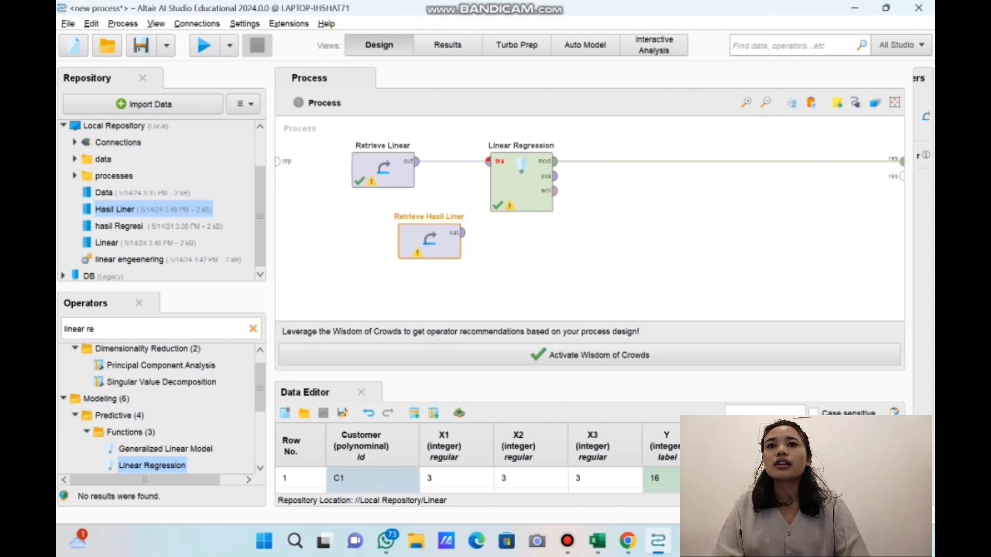
left_click(252, 328)
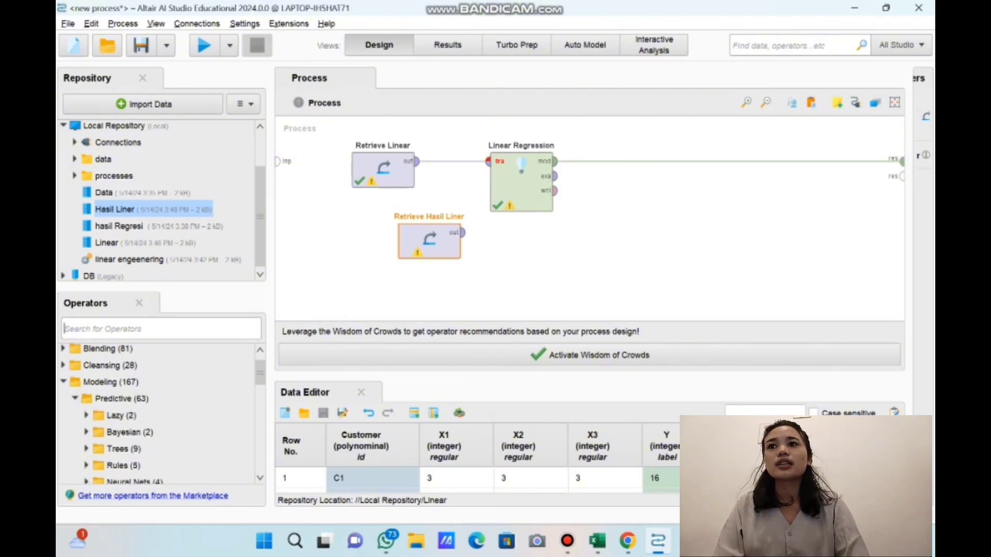
type("mode")
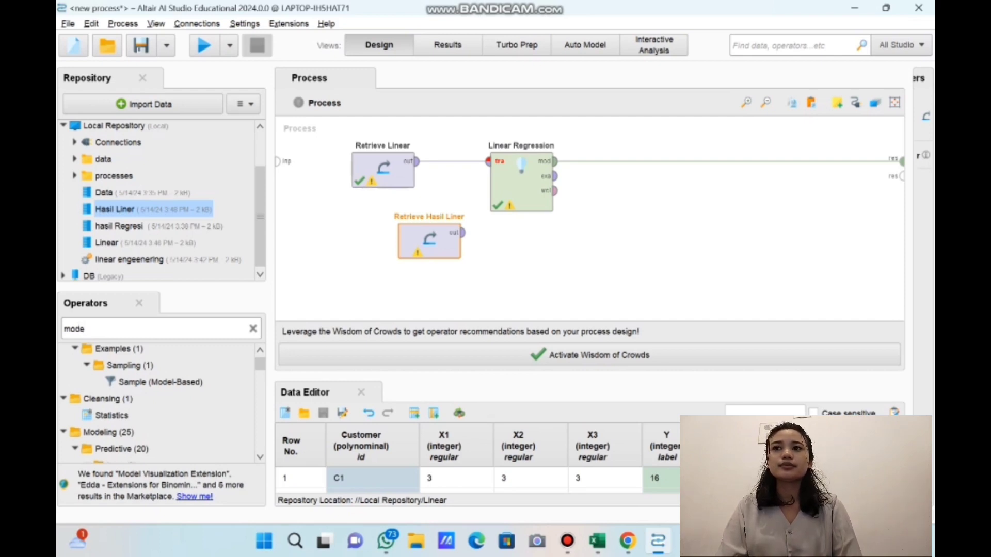
type("l")
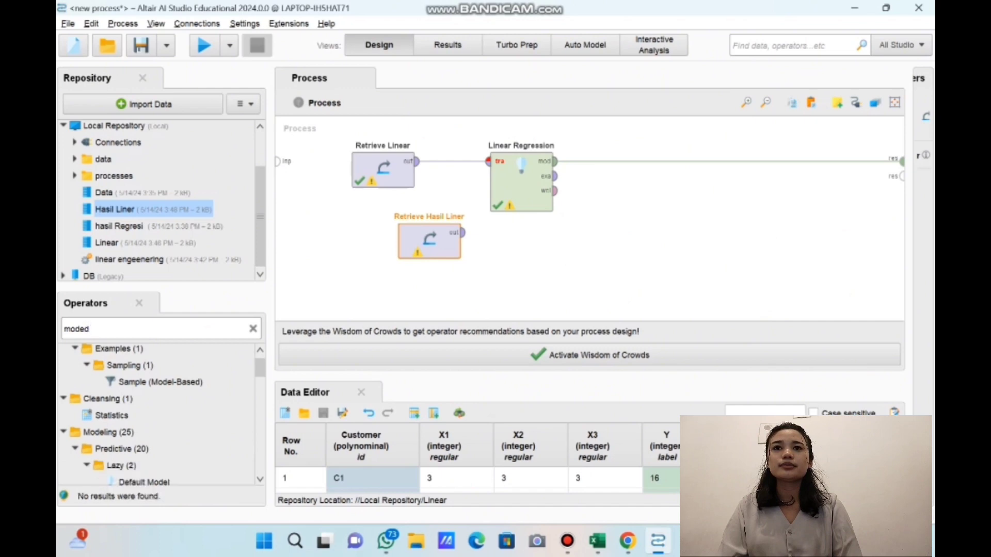
key("BackSpace")
key("BackSpace")
key("BackSpace")
key("BackSpace")
key("BackSpace")
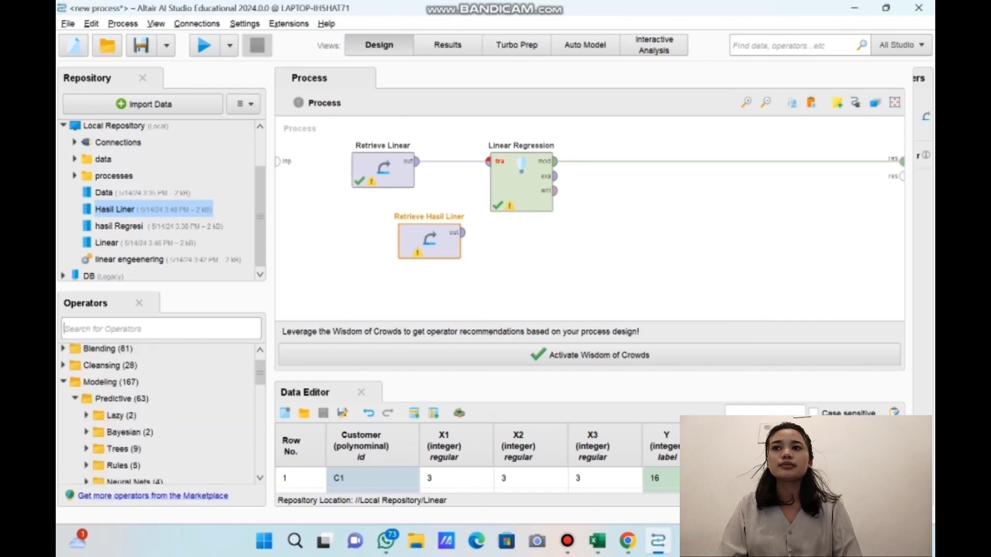
Step: Search the operators for "apply mod" and place the Apply Model operator beside Retrieve Hasil Liner
type("app")
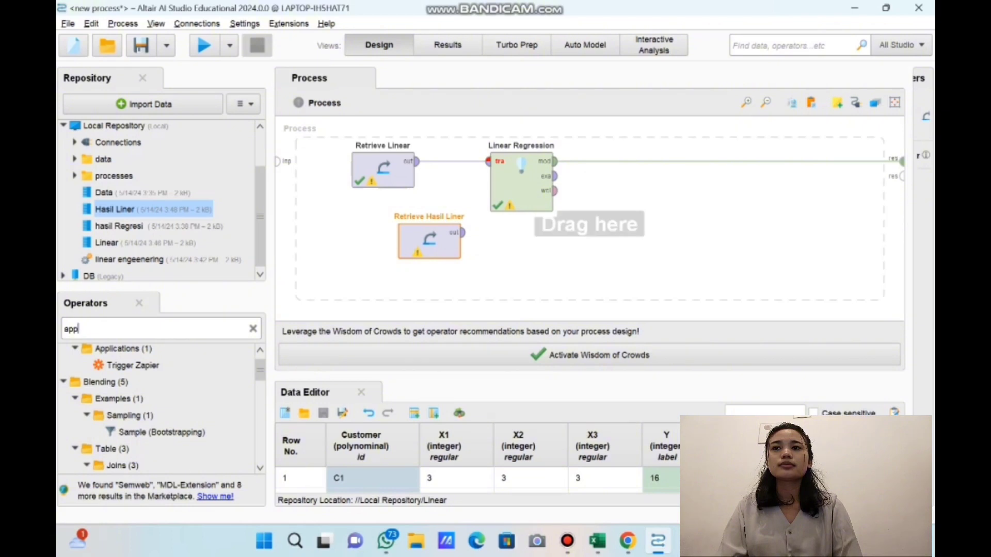
type("ly mod")
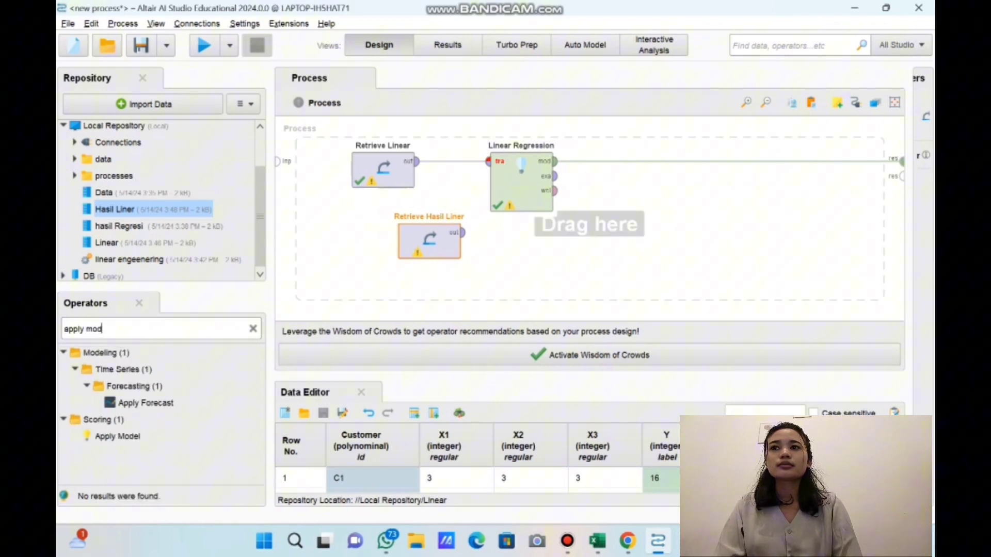
left_click_drag(117, 437, 568, 242)
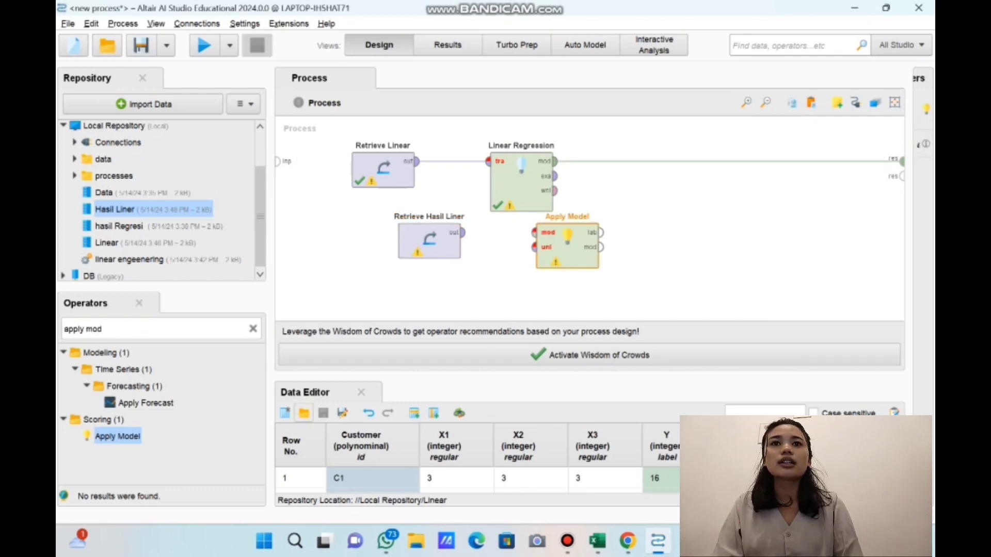
Step: Open the hasil Regresi dataset from the Local Repository in the Data Editor
left_click(304, 413)
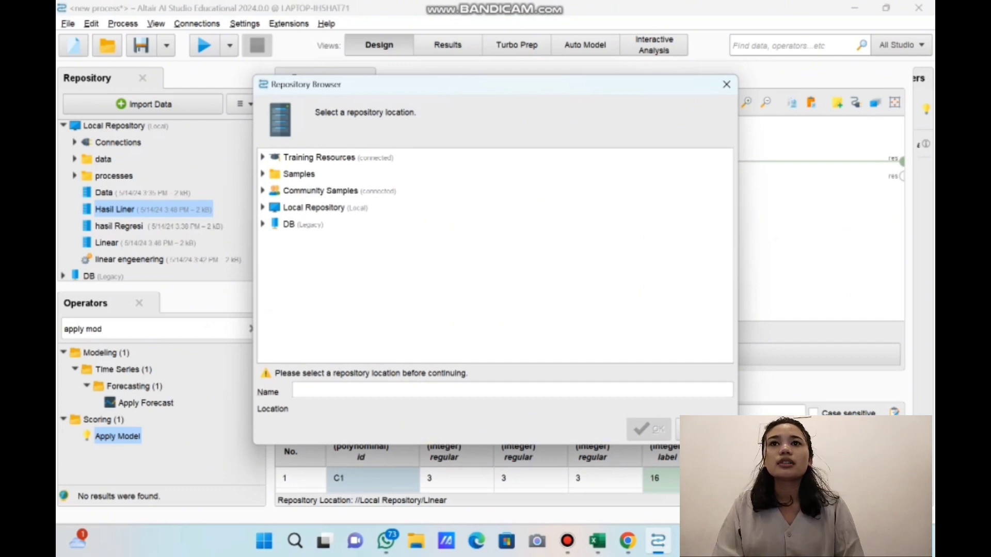
double_click(314, 208)
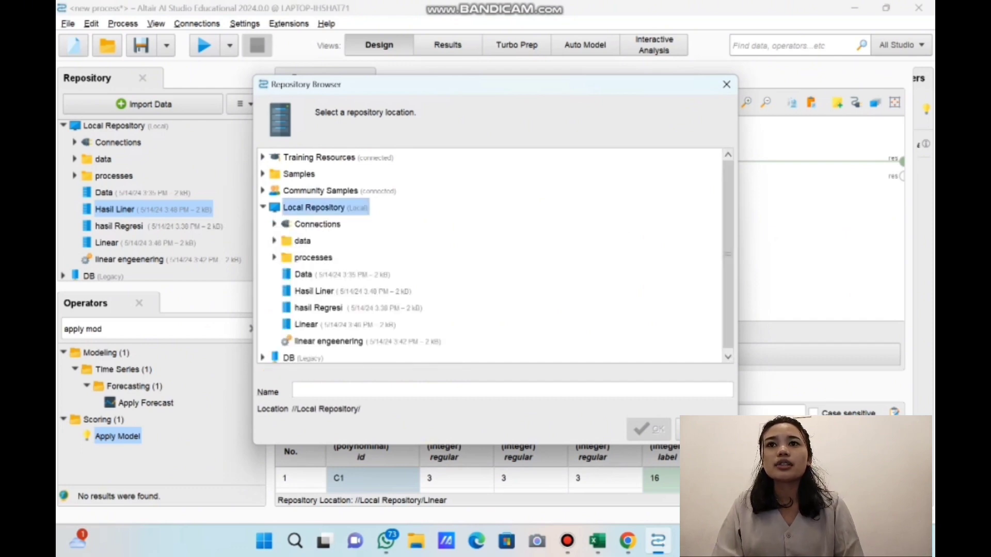
left_click(318, 308)
left_click(649, 429)
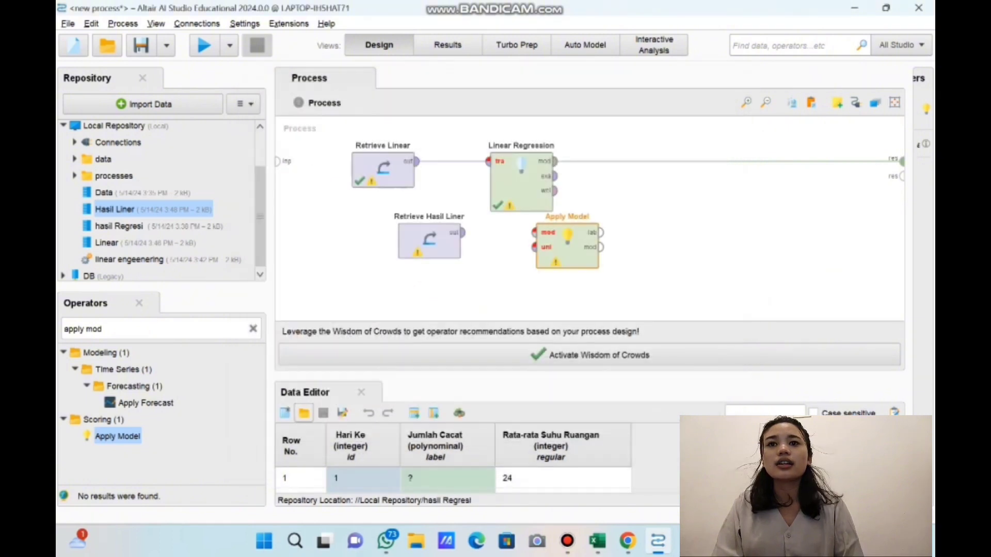
Step: Open the Hasil Liner dataset from the Local Repository in the Data Editor
left_click(304, 413)
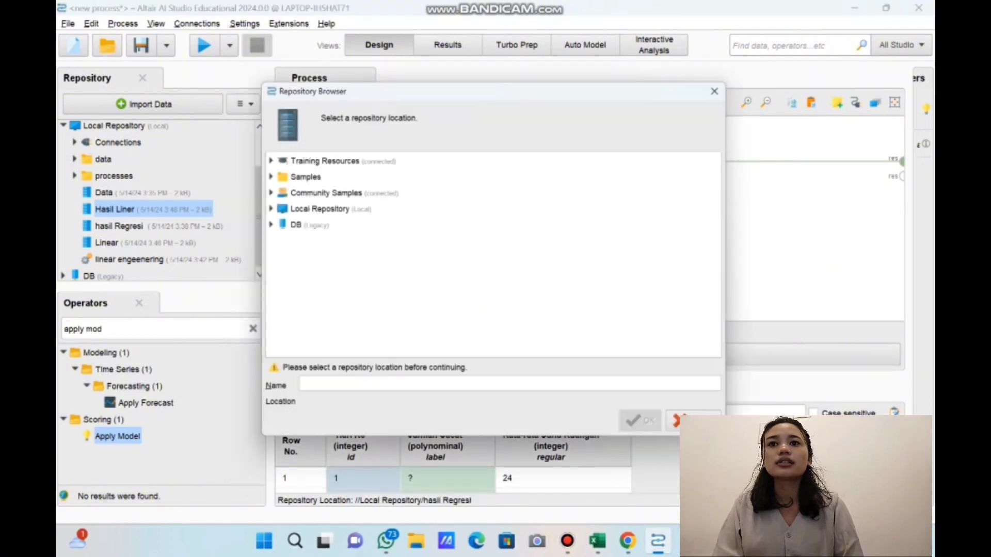
double_click(313, 207)
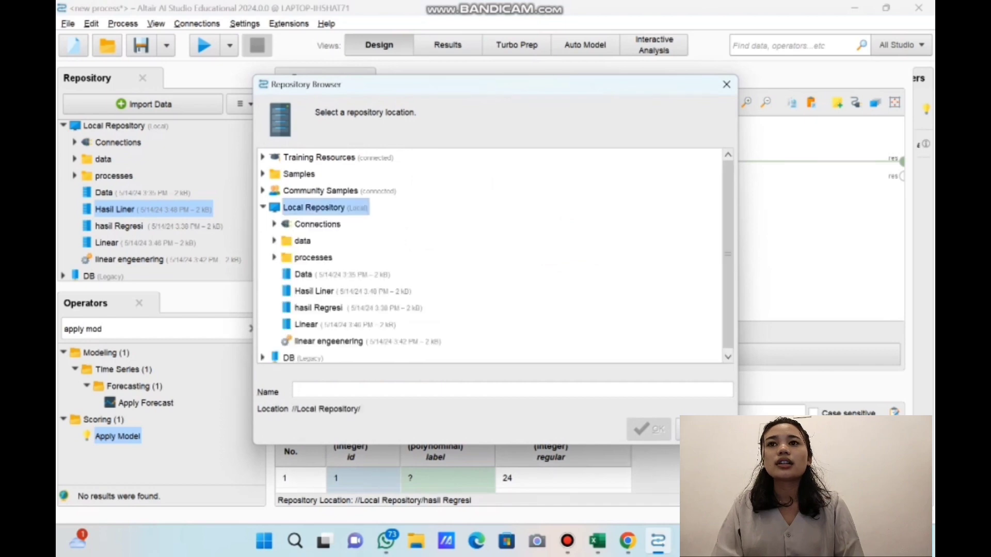
left_click(314, 292)
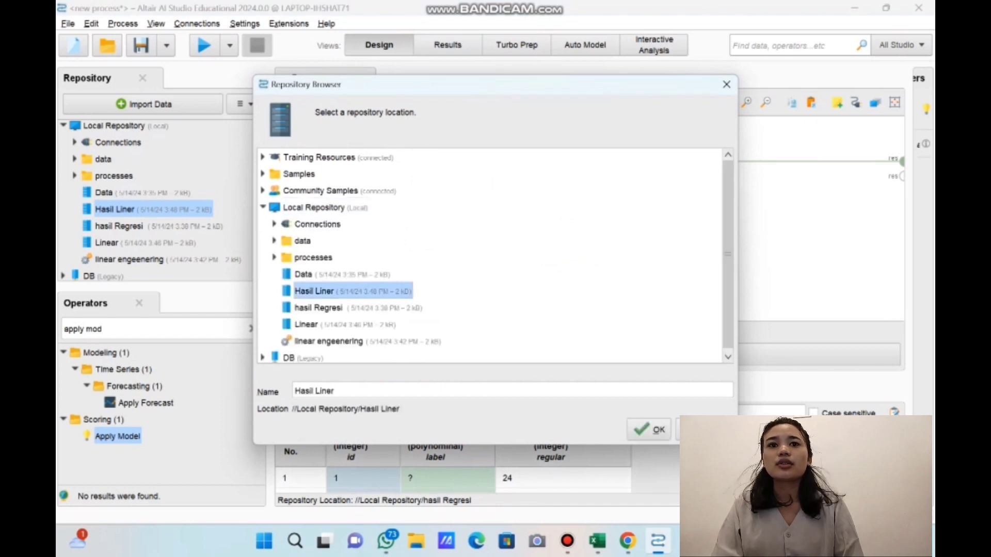
left_click(649, 429)
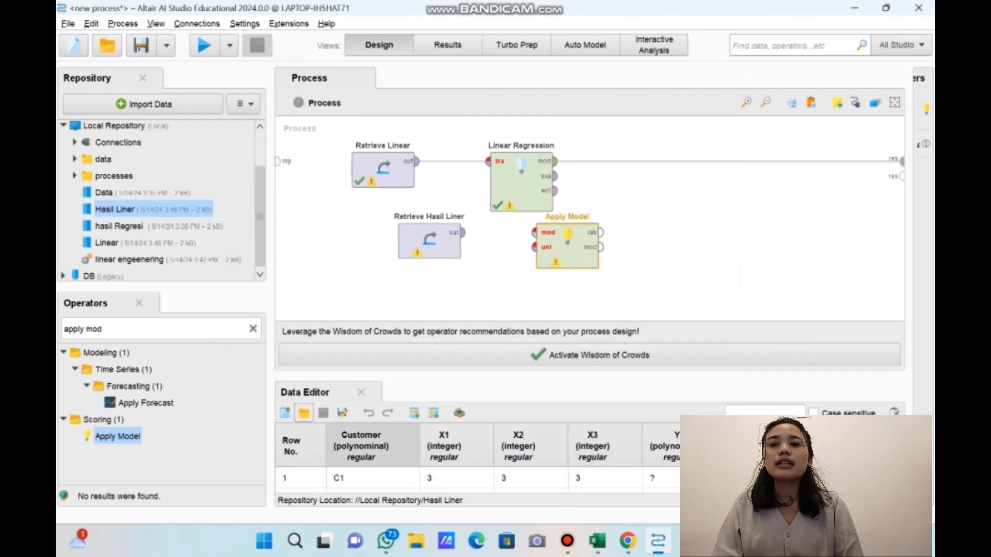
Step: Assign the special role id to the Customer attribute of the Hasil Liner dataset
right_click(401, 442)
left_click(449, 450)
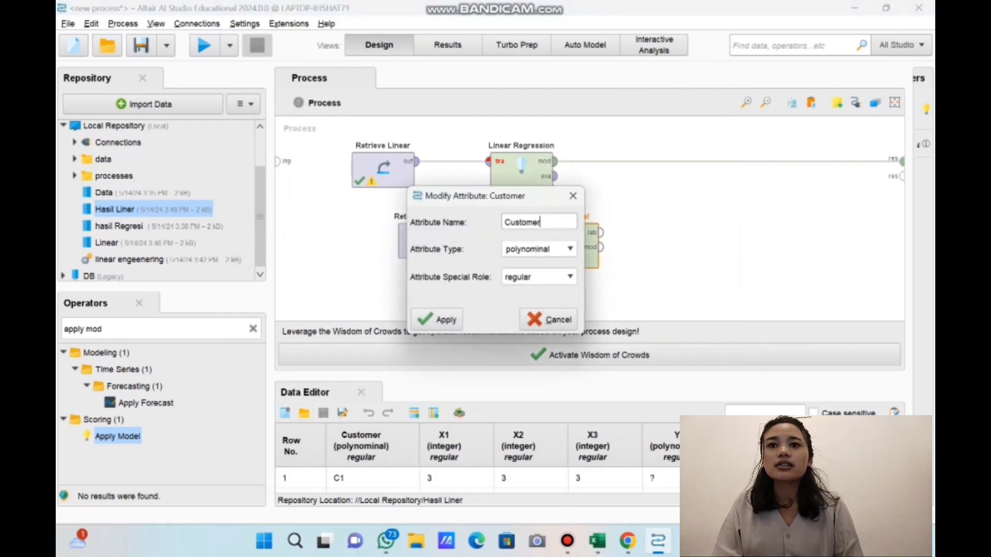
left_click(570, 277)
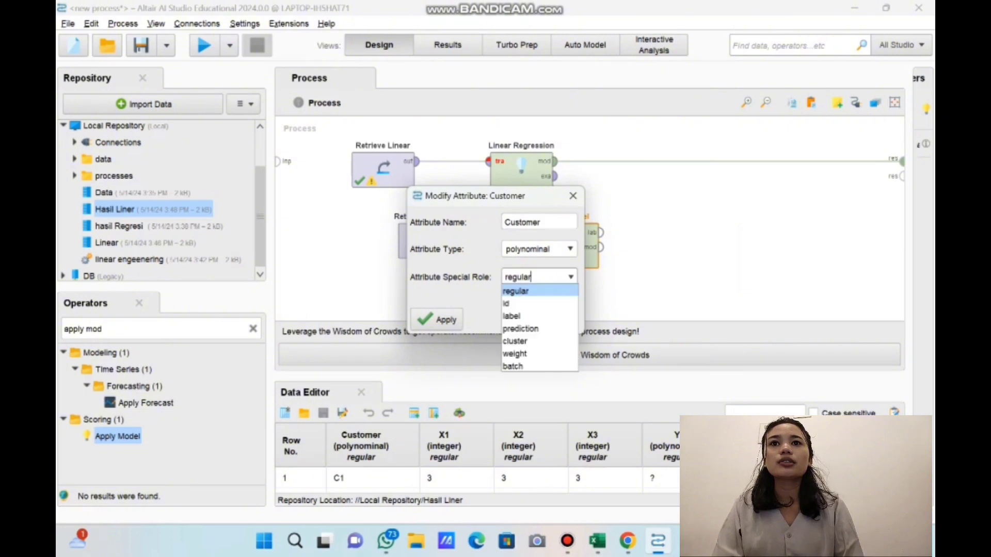
left_click(538, 303)
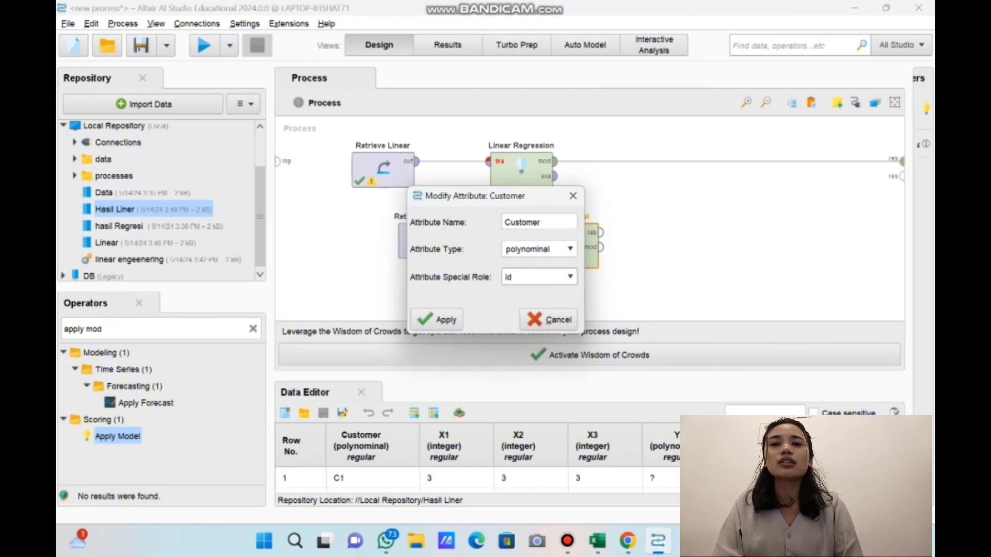
left_click(436, 320)
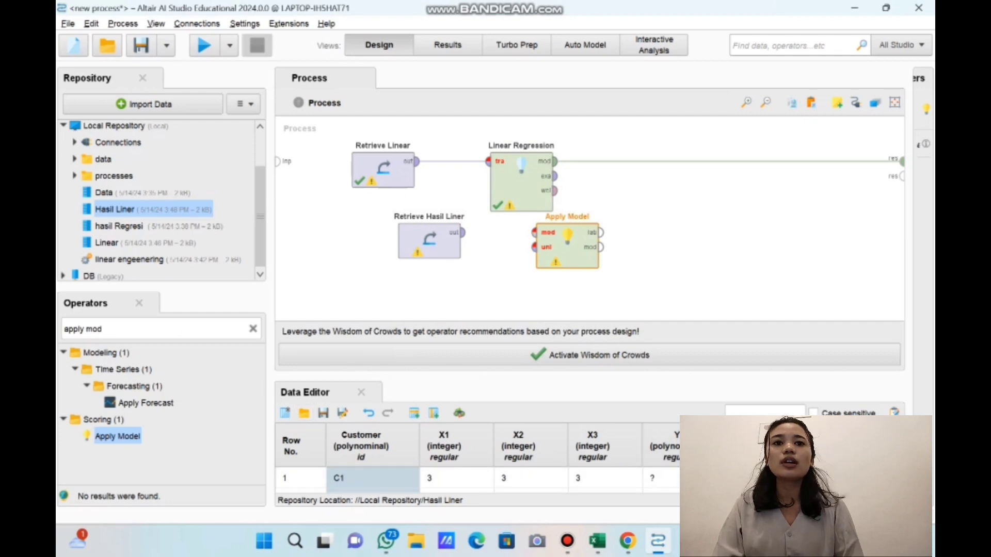
Step: Assign the special role label to the Y attribute of Hasil Liner and save the dataset
double_click(666, 447)
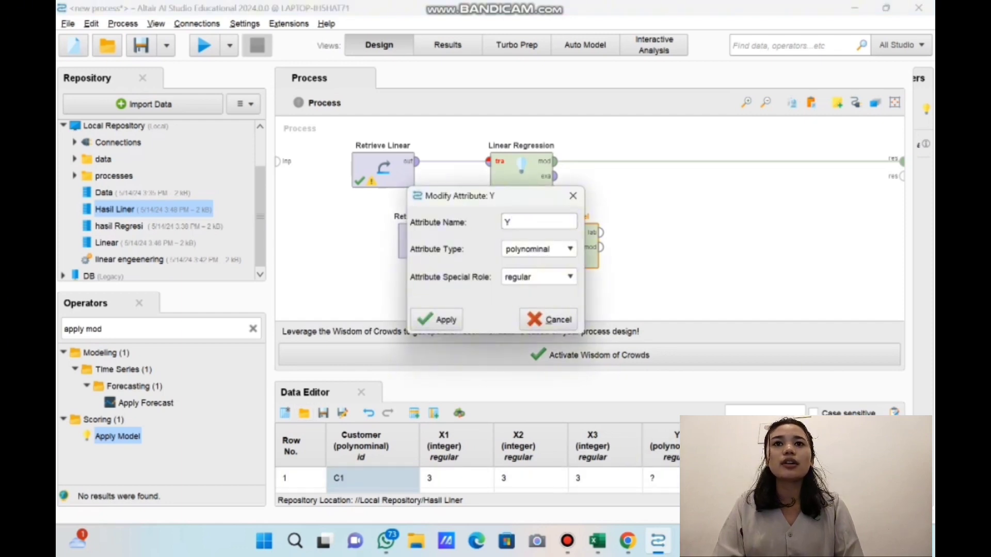
left_click(570, 277)
key("Down")
key("Down")
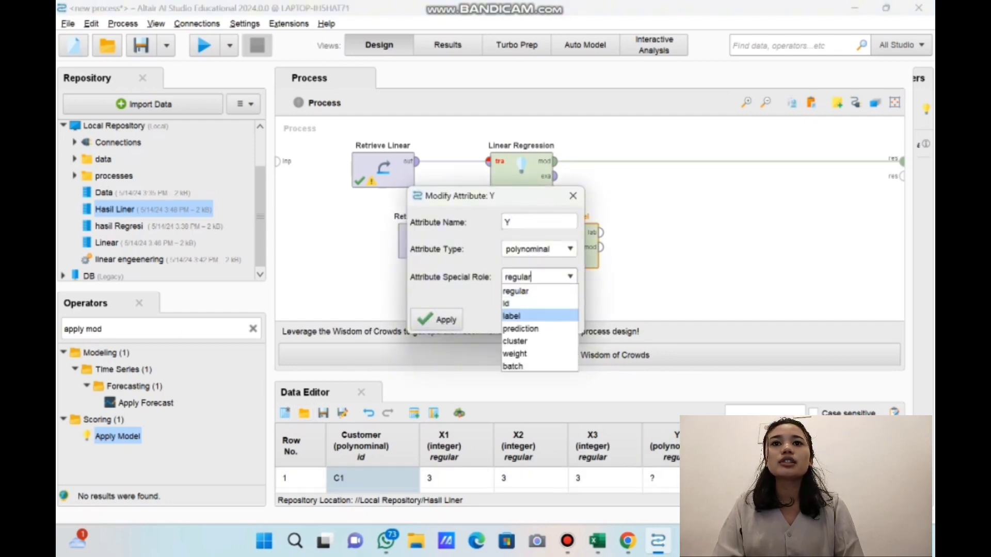
key("Return")
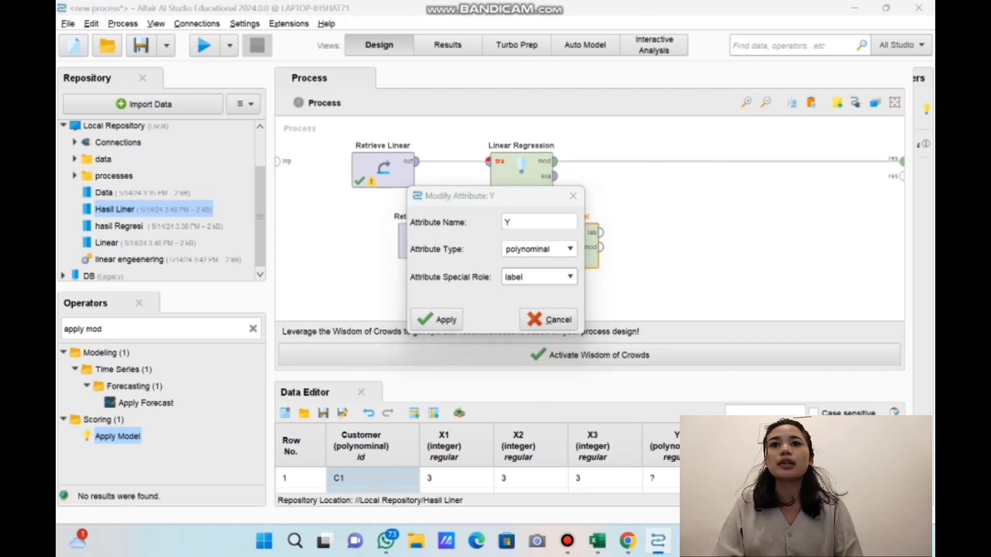
left_click(436, 320)
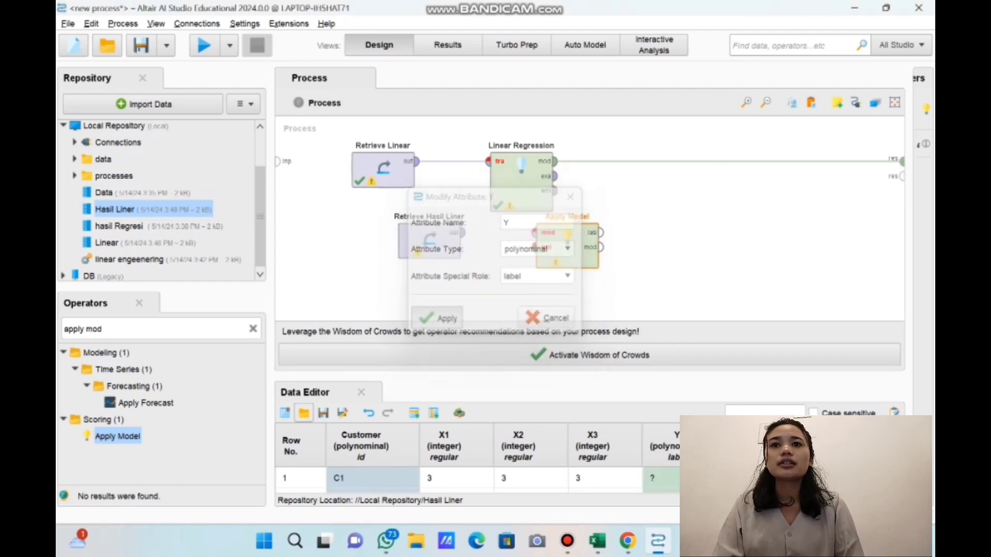
left_click(323, 413)
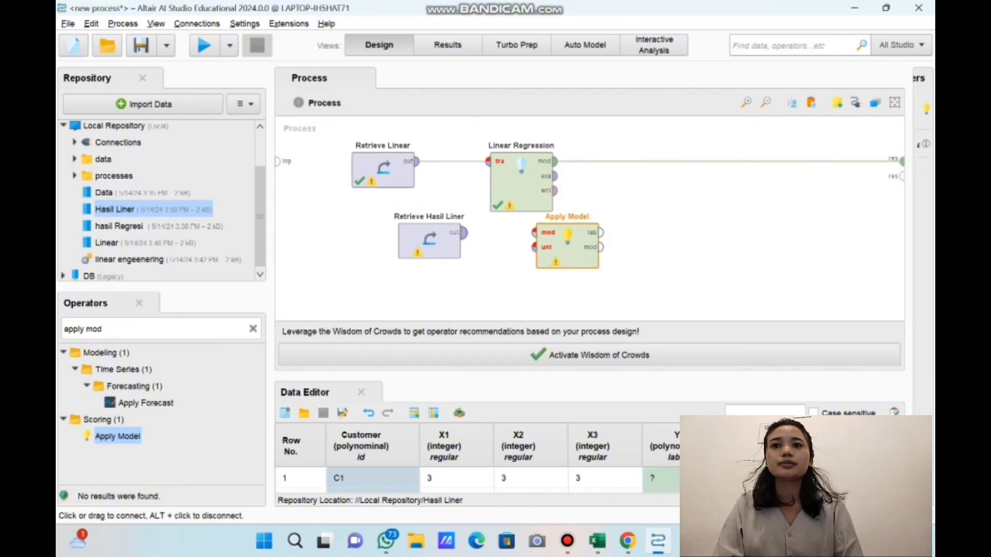
left_click(464, 234)
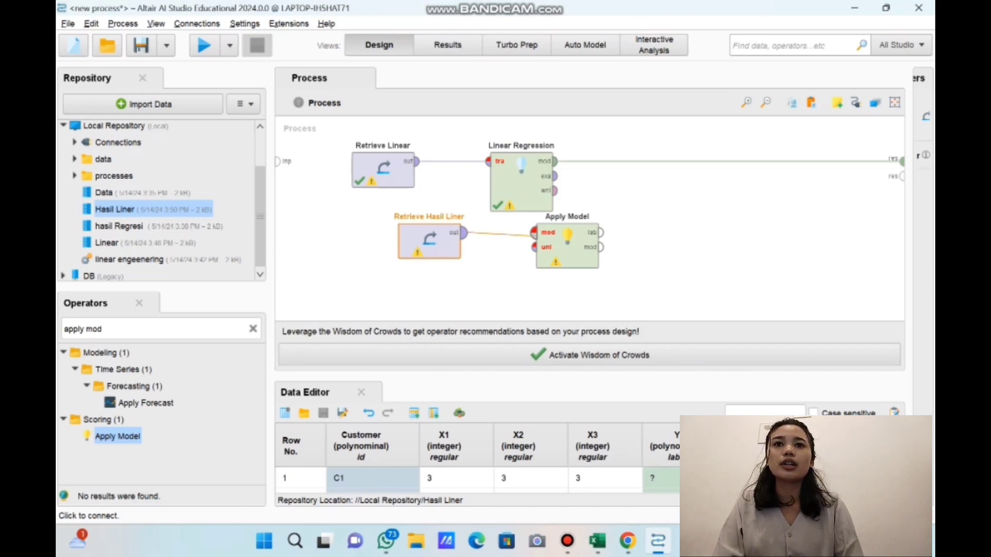
left_click(534, 233)
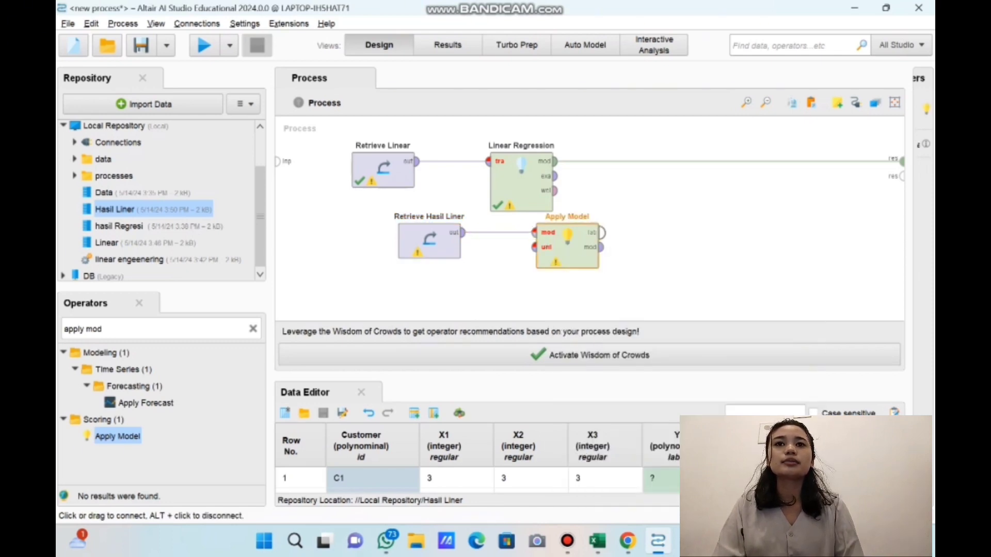
left_click(728, 161, "alt")
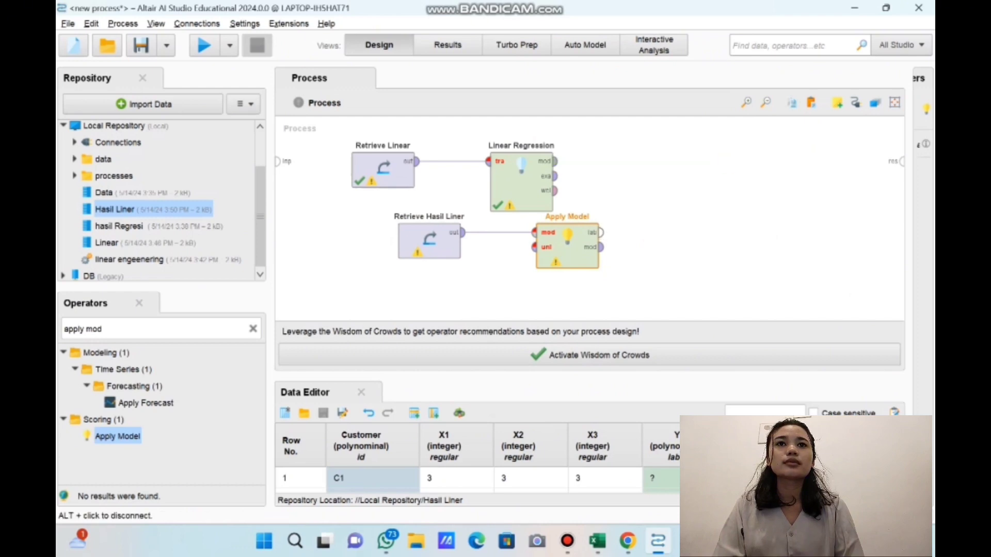
mouse_move(556, 176)
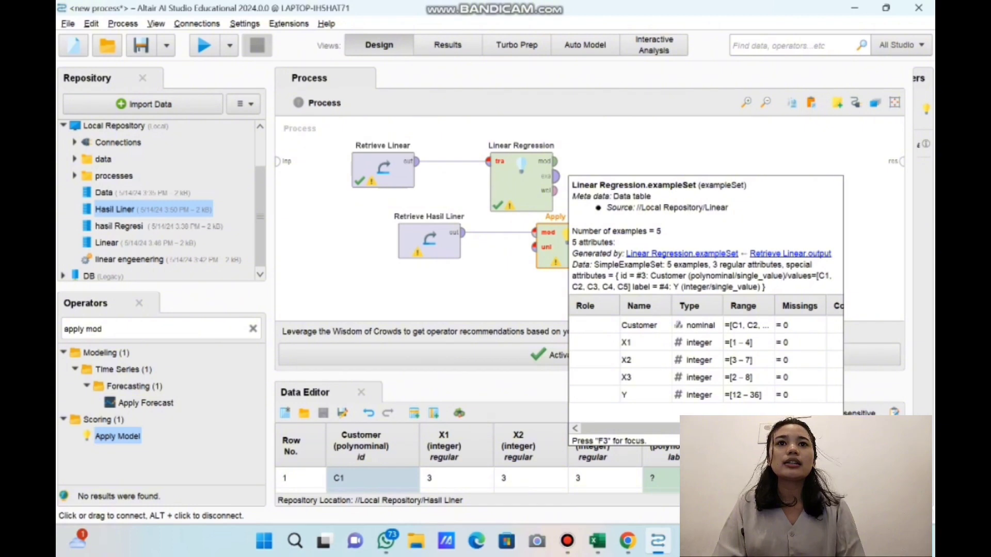
left_click(521, 178)
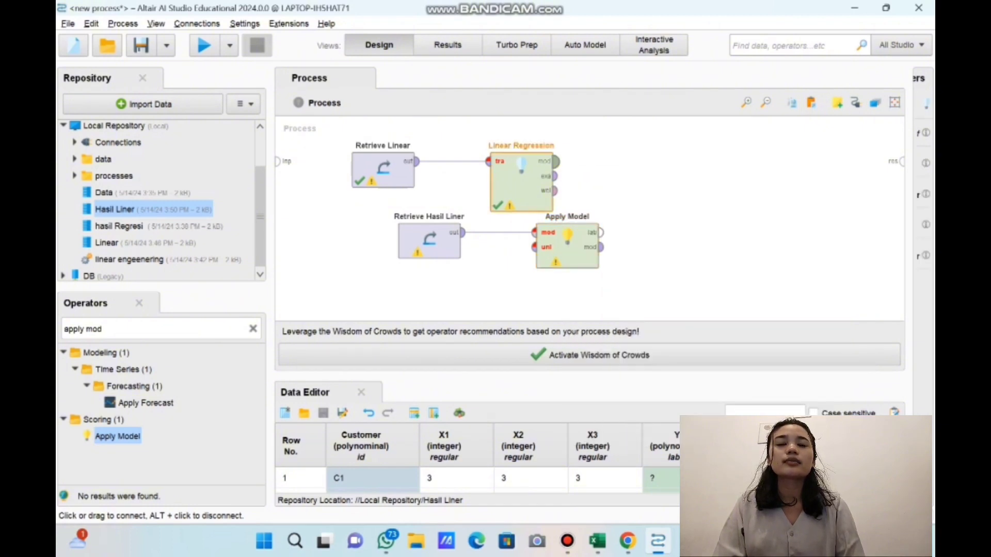
left_click(556, 162)
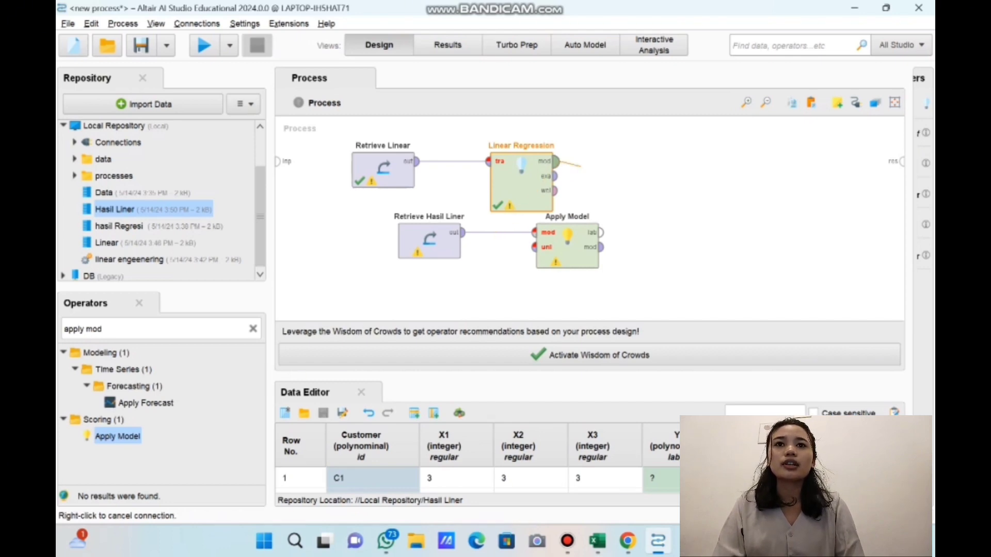
left_click(901, 161)
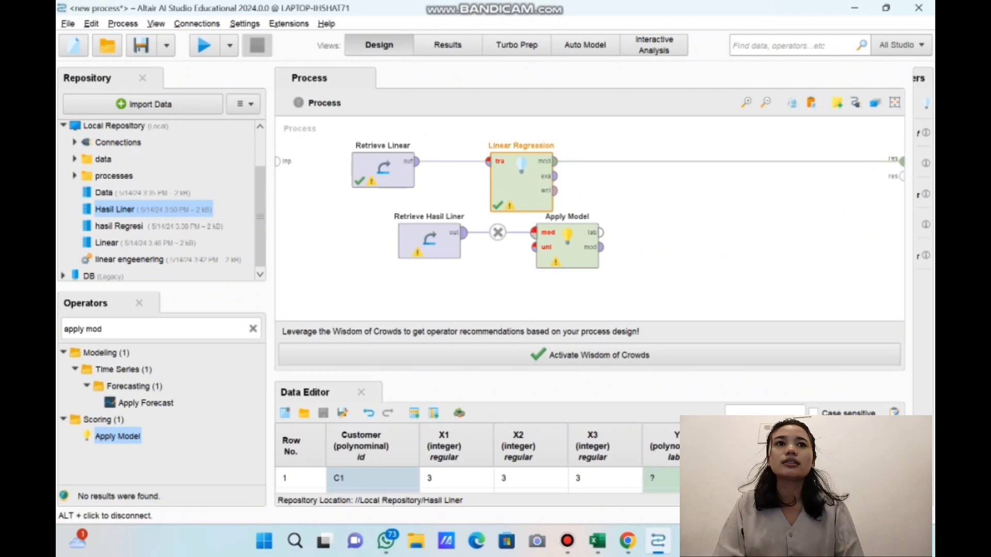
left_click(497, 232, "alt")
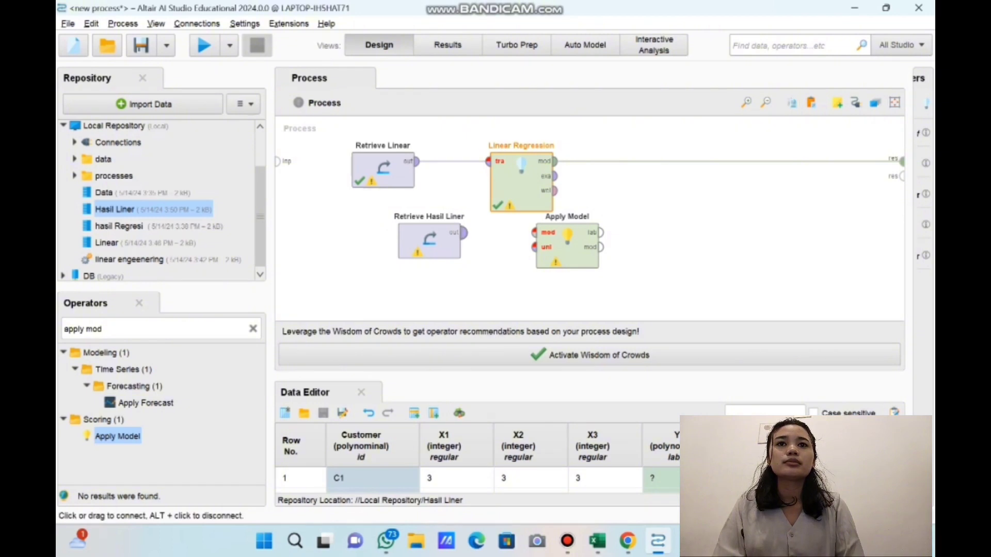
Step: Wire Retrieve Hasil Liner to Apply Model's unl input, reroute Linear Regression's model output to its mod input, and move Apply Model clear of Linear Regression
left_click(463, 233)
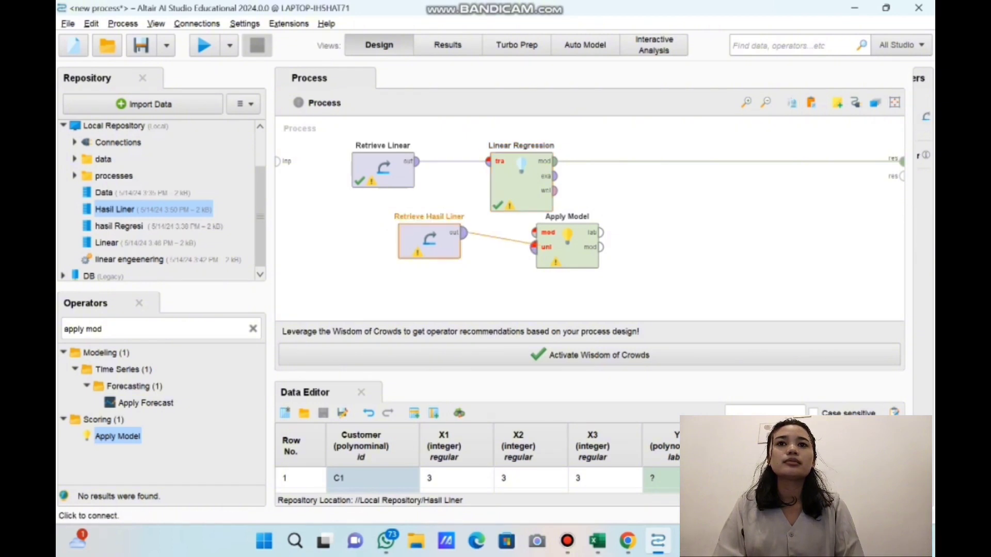
left_click(535, 247)
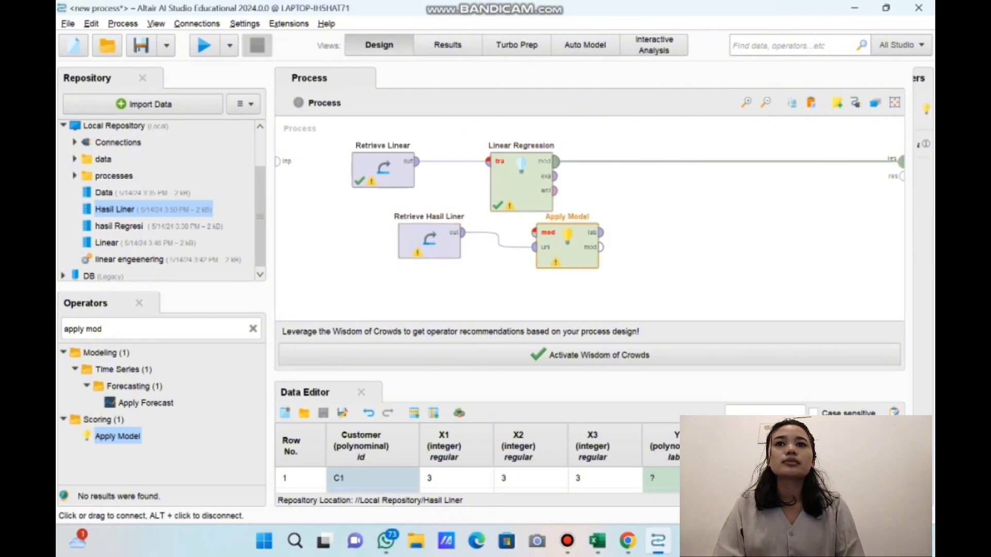
left_click(728, 162, "alt")
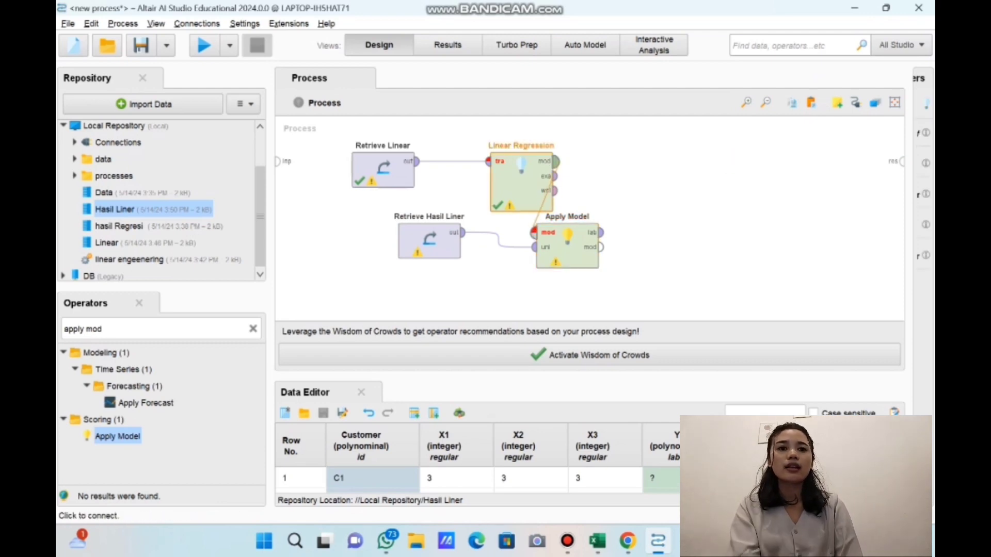
left_click(534, 232)
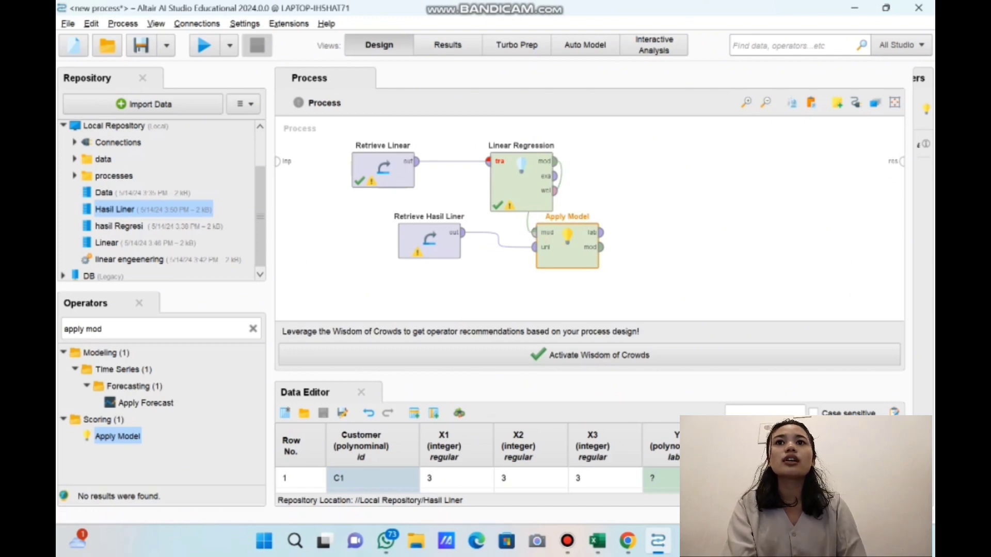
left_click_drag(568, 253, 660, 253)
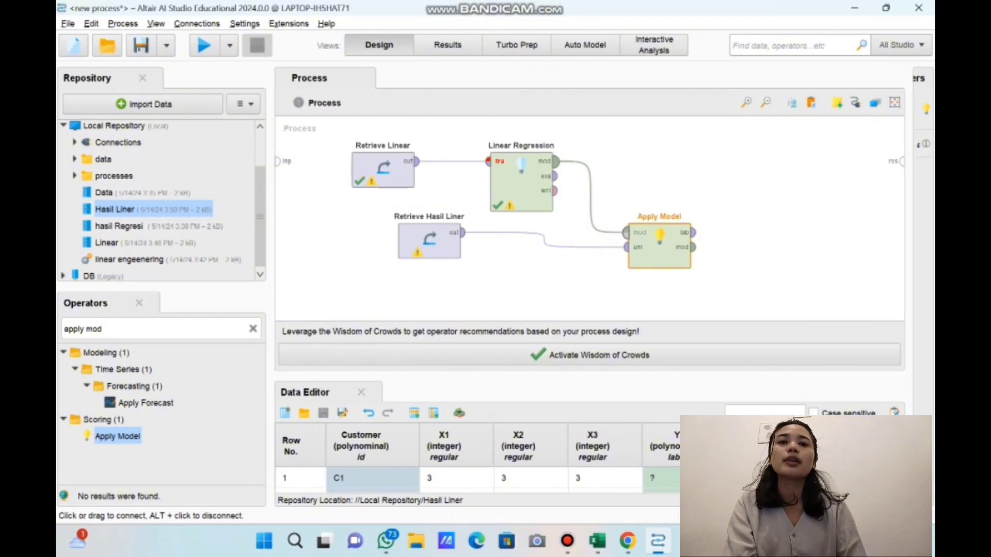
Step: Connect Apply Model's lab and mod outputs to the first and second process results and run the process
mouse_move(694, 232)
left_mouse_down()
mouse_move(830, 166)
mouse_move(901, 161)
left_mouse_up()
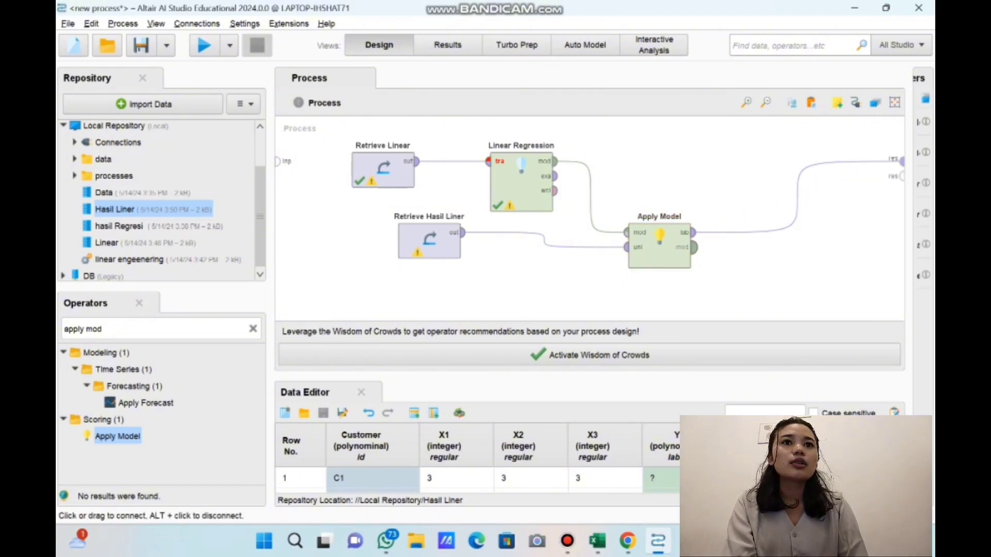
left_click(693, 248)
left_click(901, 176)
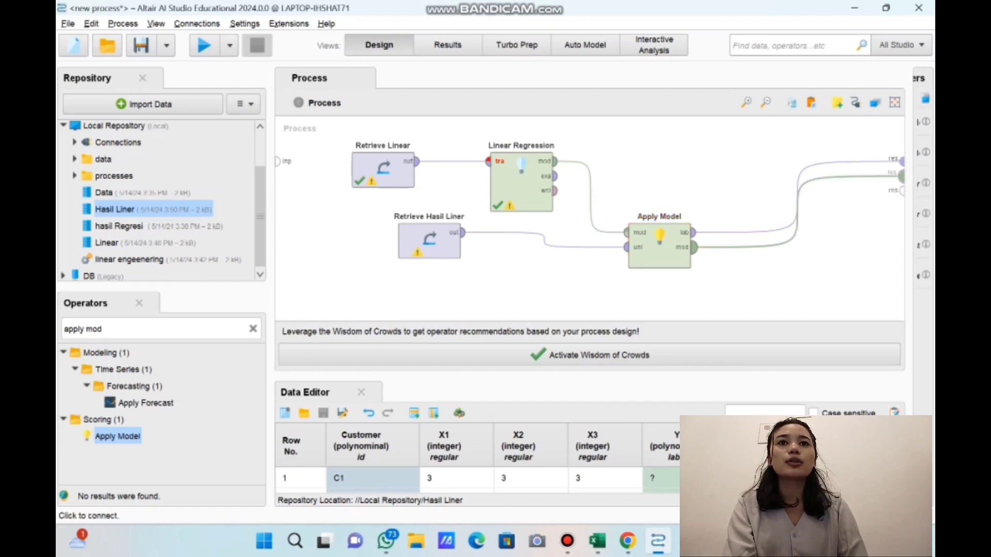
left_click(901, 176)
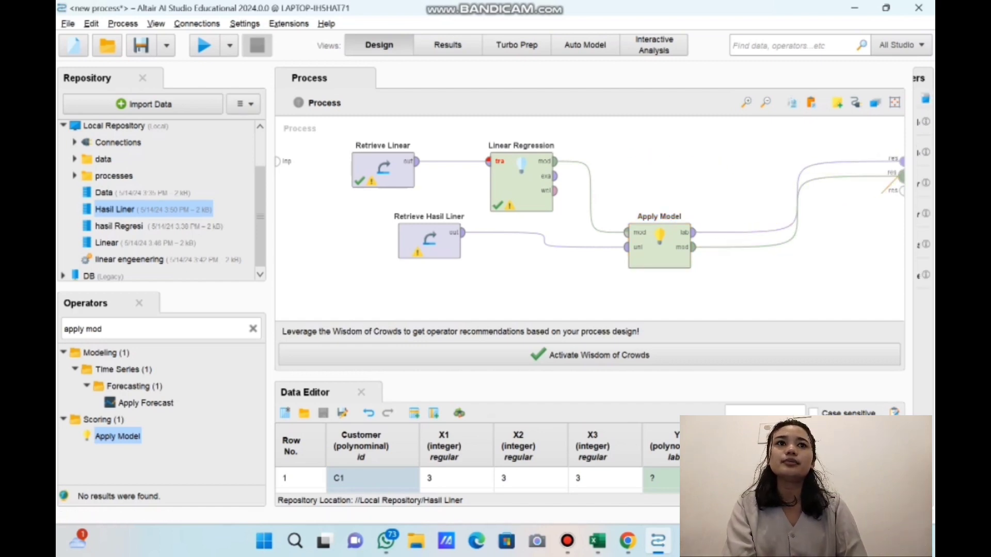
right_click(882, 193)
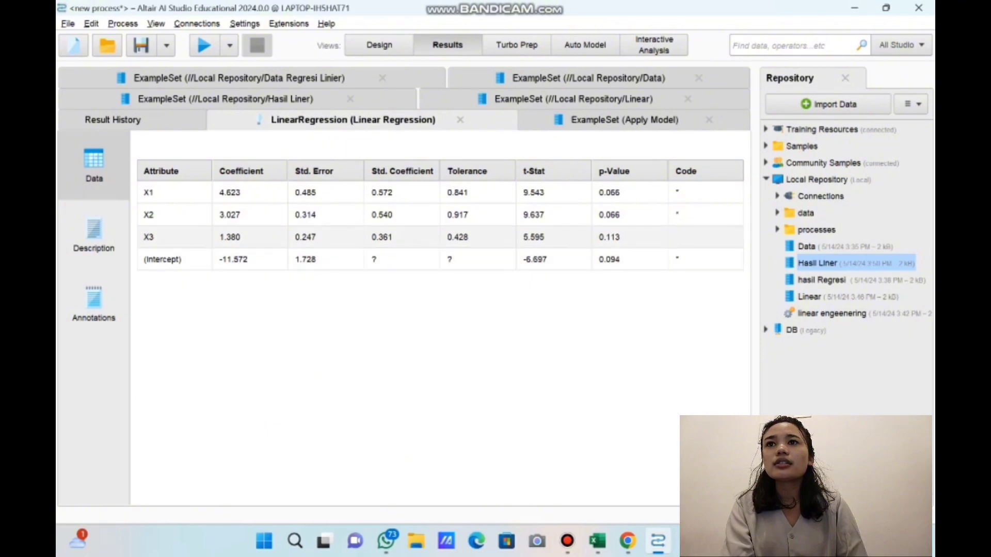
Step: Open the Apply Model example set and place the Tugas Estimasi_Kelompok Paten Excel workbook side by side with it
left_click(624, 120)
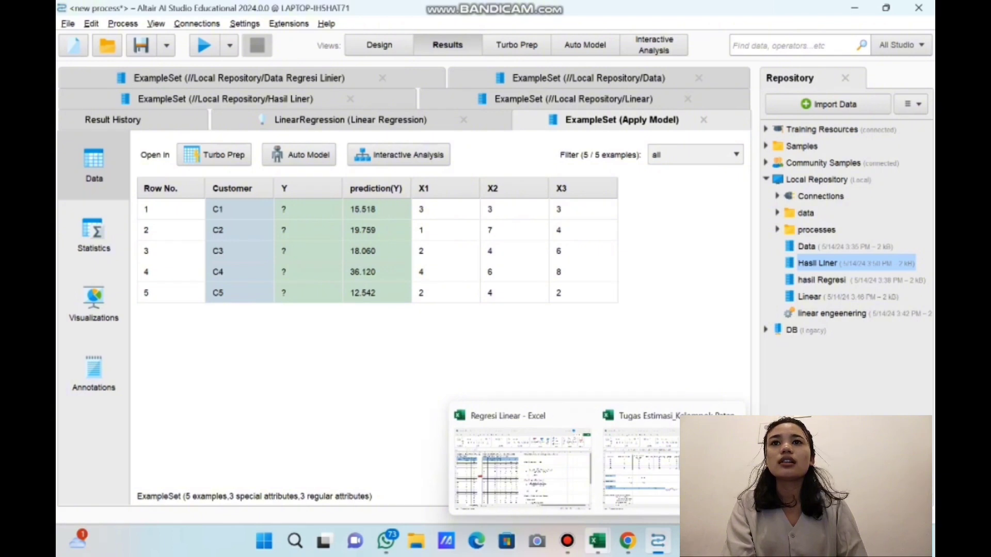
left_click(598, 541)
mouse_move(665, 454)
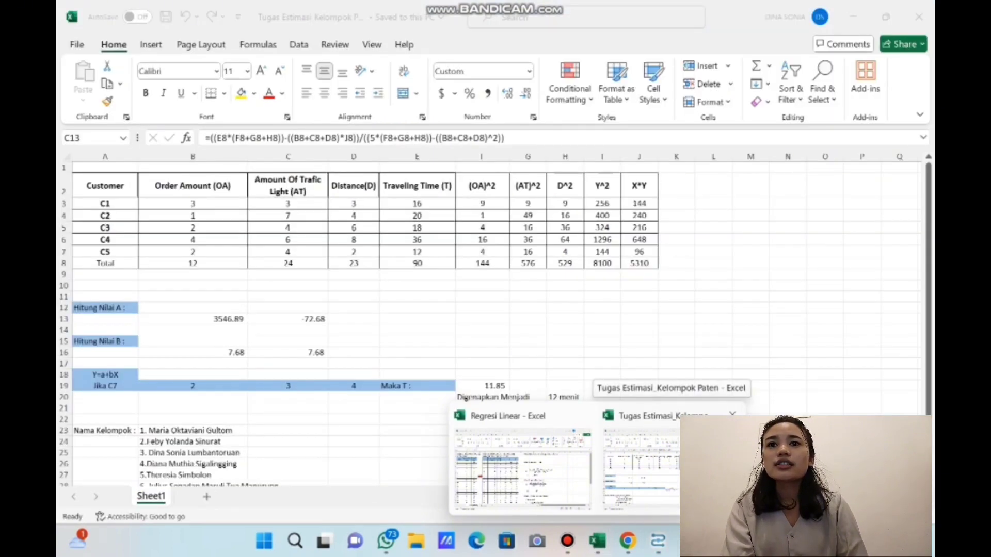
mouse_move(885, 17)
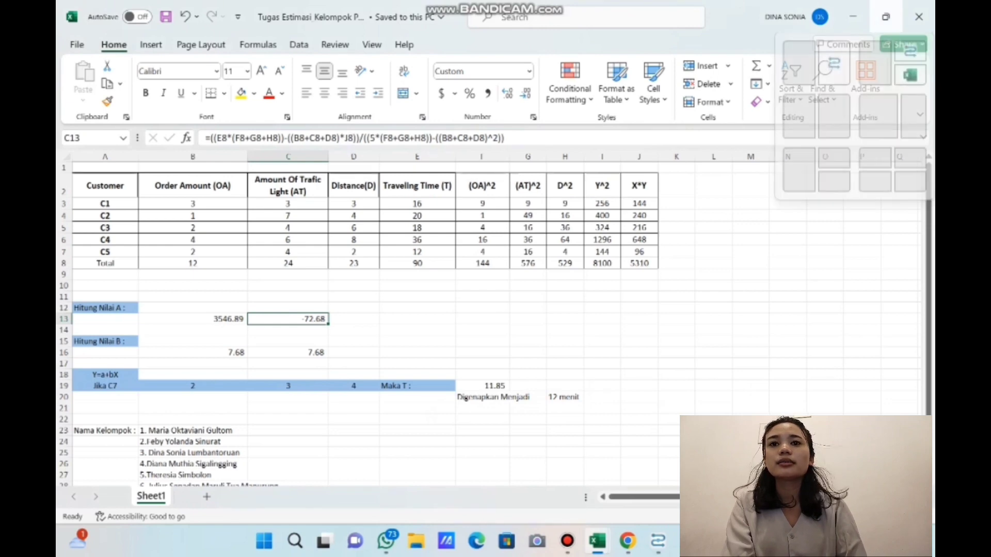
left_click(798, 65)
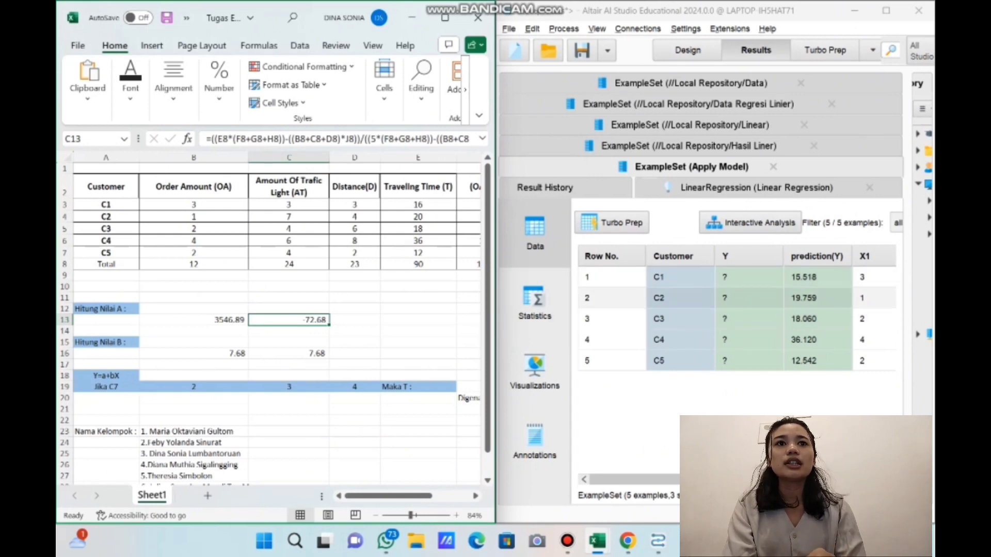
Step: Compare the prediction(Y) values and X1 to X3 with the traveling time and input columns of the Excel table
scroll(737, 299, "right", 7)
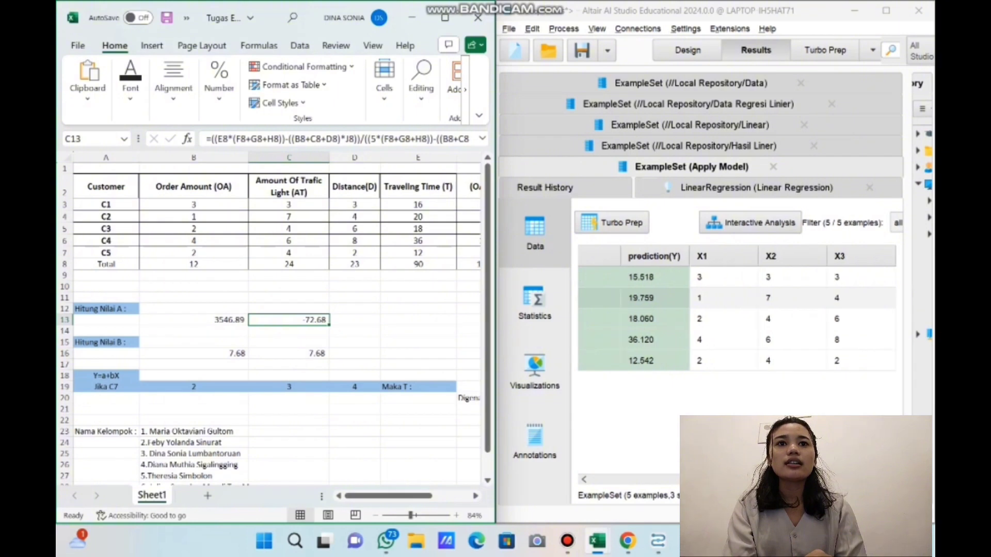
scroll(279, 222, "right", 6)
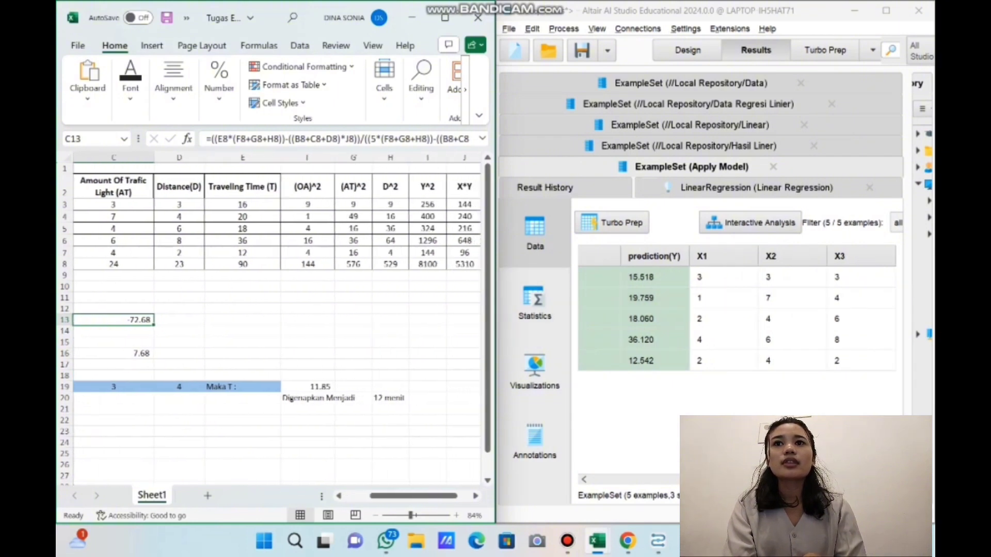
scroll(238, 399, "left", 6)
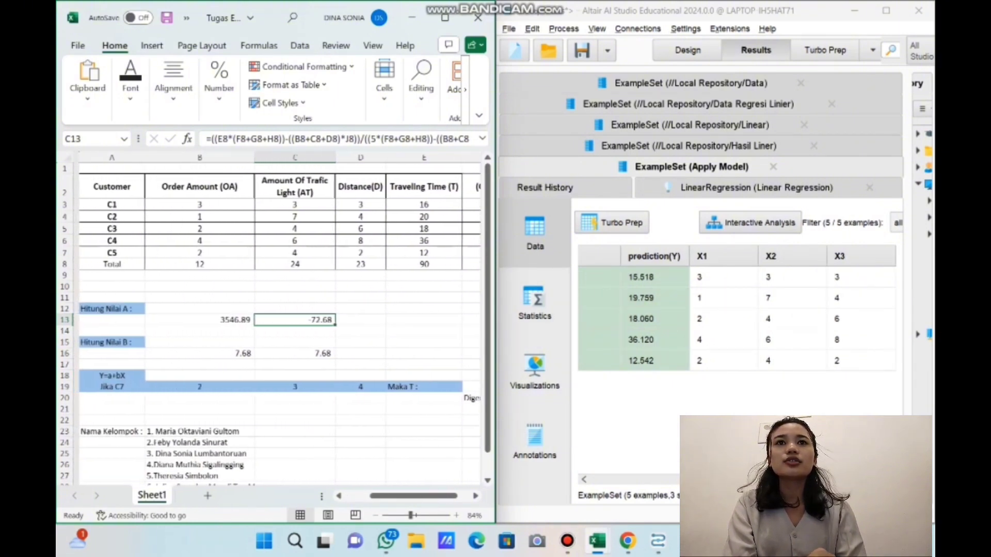
scroll(277, 318, "right", 1)
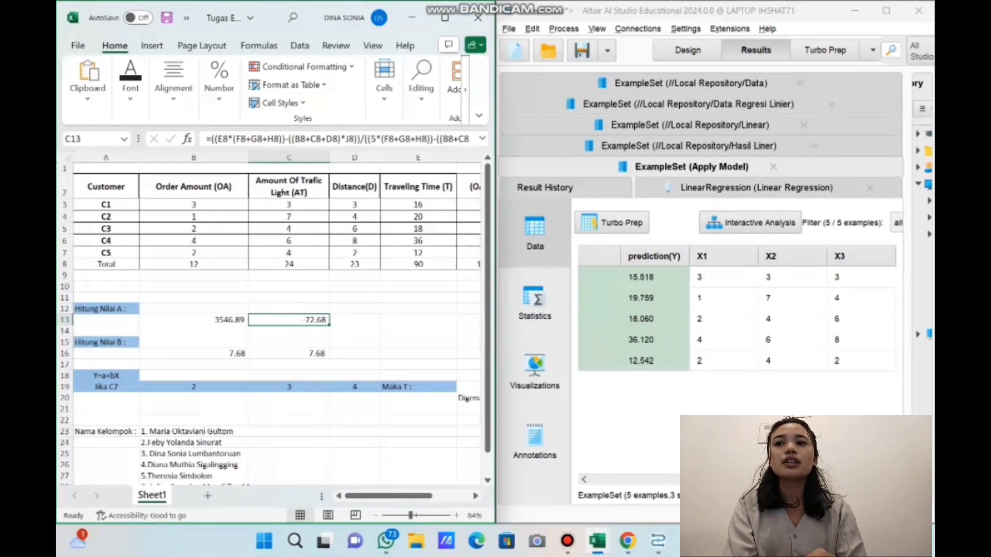
scroll(278, 318, "down", 3)
scroll(278, 318, "up", 3)
scroll(277, 318, "right", 4)
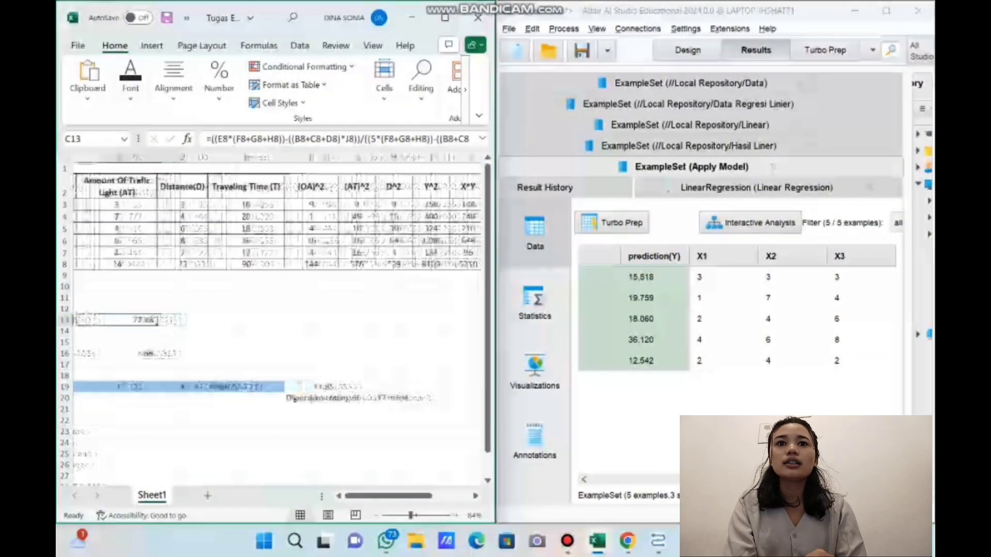
mouse_move(628, 541)
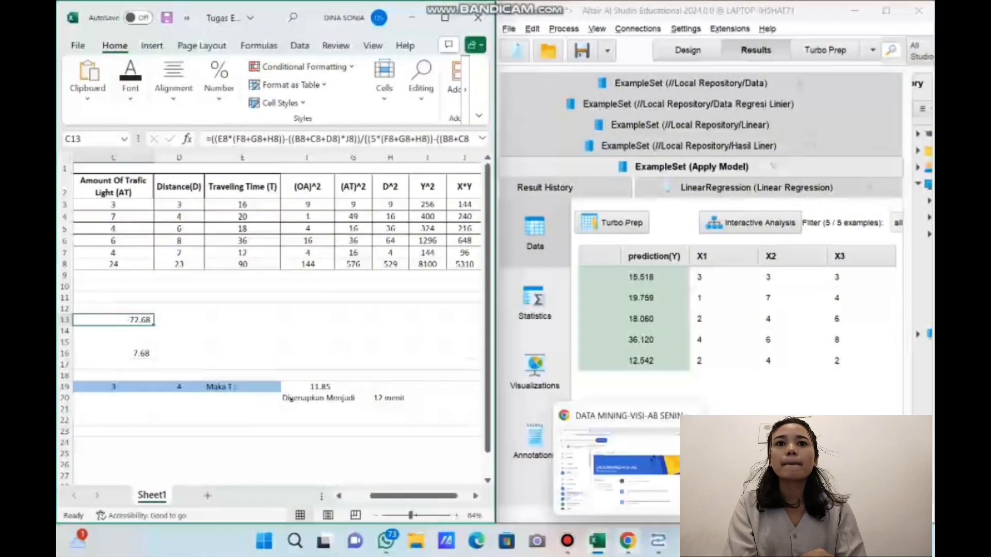